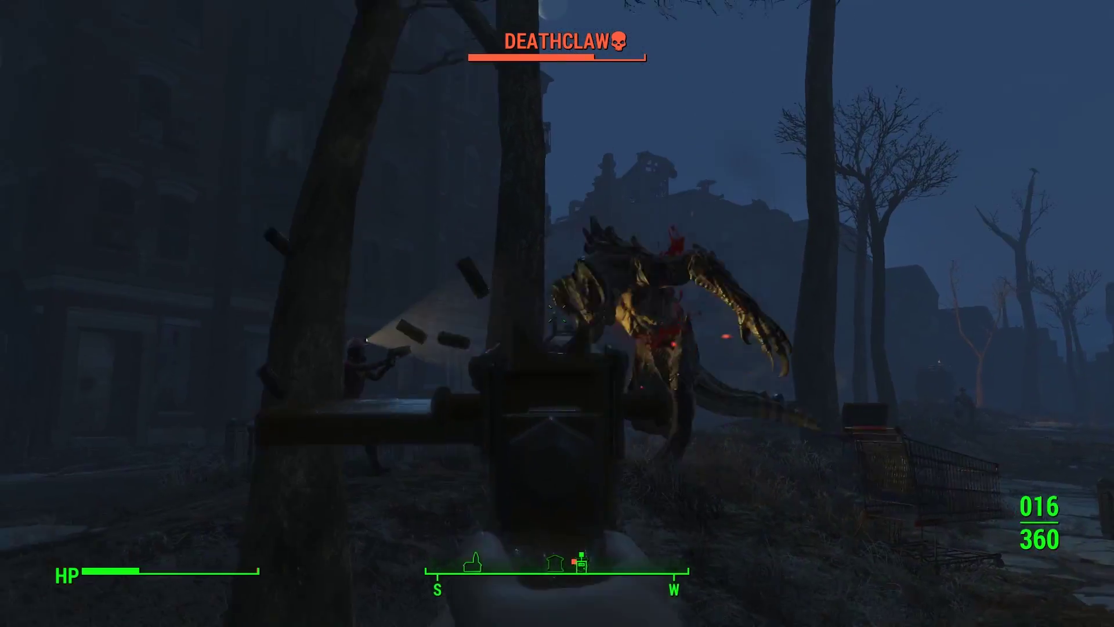
pyautogui.click(557, 313)
pyautogui.click(557, 314)
pyautogui.press('2')
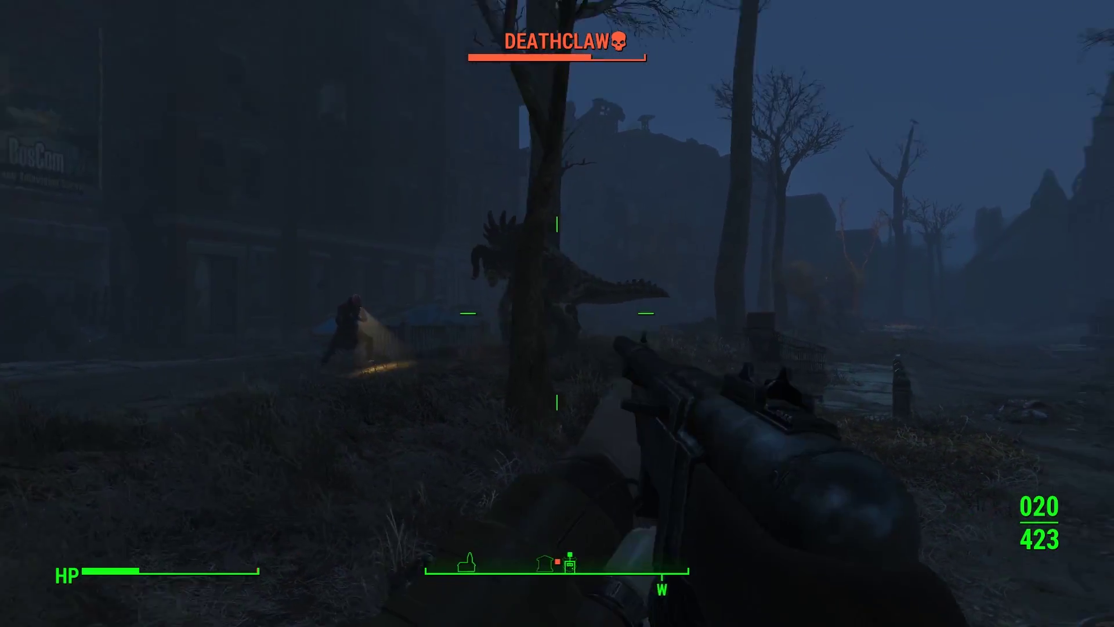
pyautogui.click(557, 313)
pyautogui.click(557, 313)
pyautogui.click(557, 313)
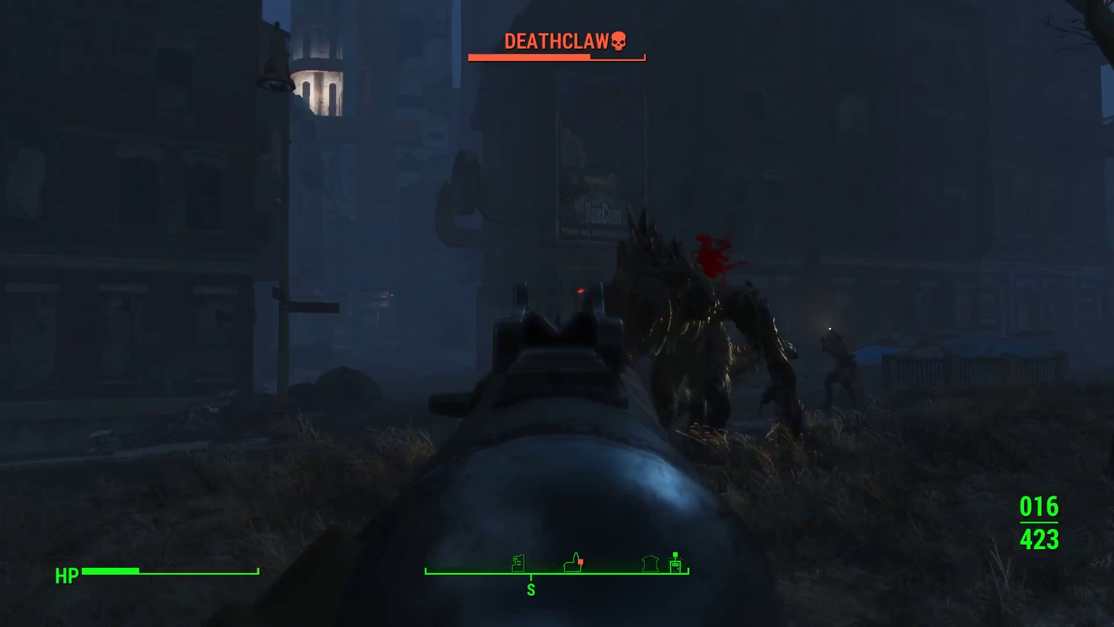
pyautogui.click(557, 314)
pyautogui.click(557, 314)
pyautogui.click(557, 313)
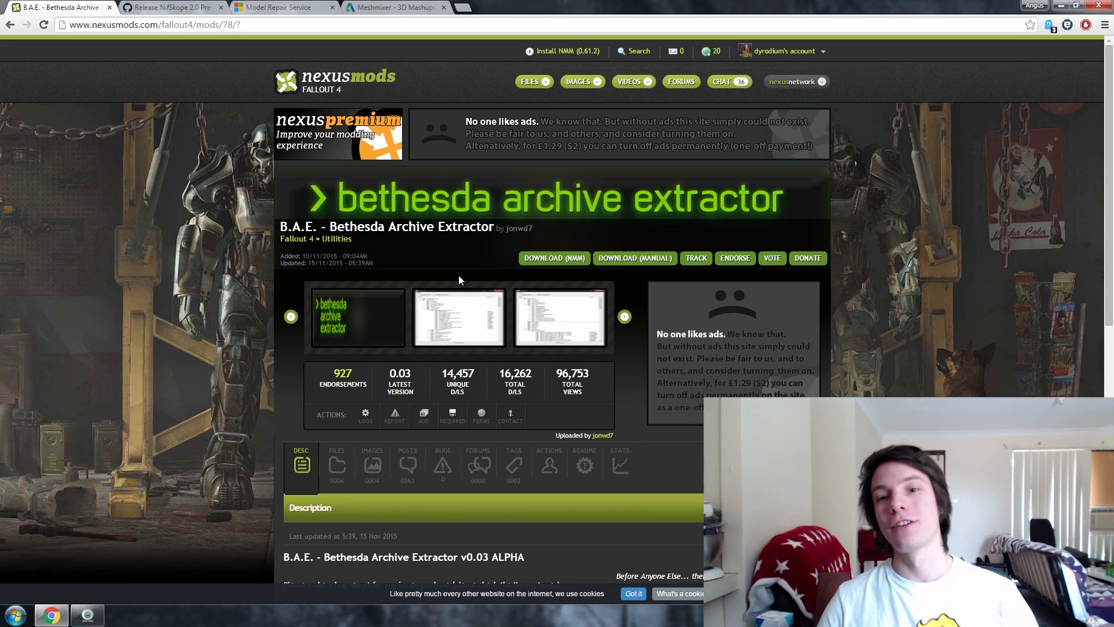
# Read through the description of the Bethesda Archive Extractor page on Nexus Mods.
pyautogui.scroll(-5, 319, 204)
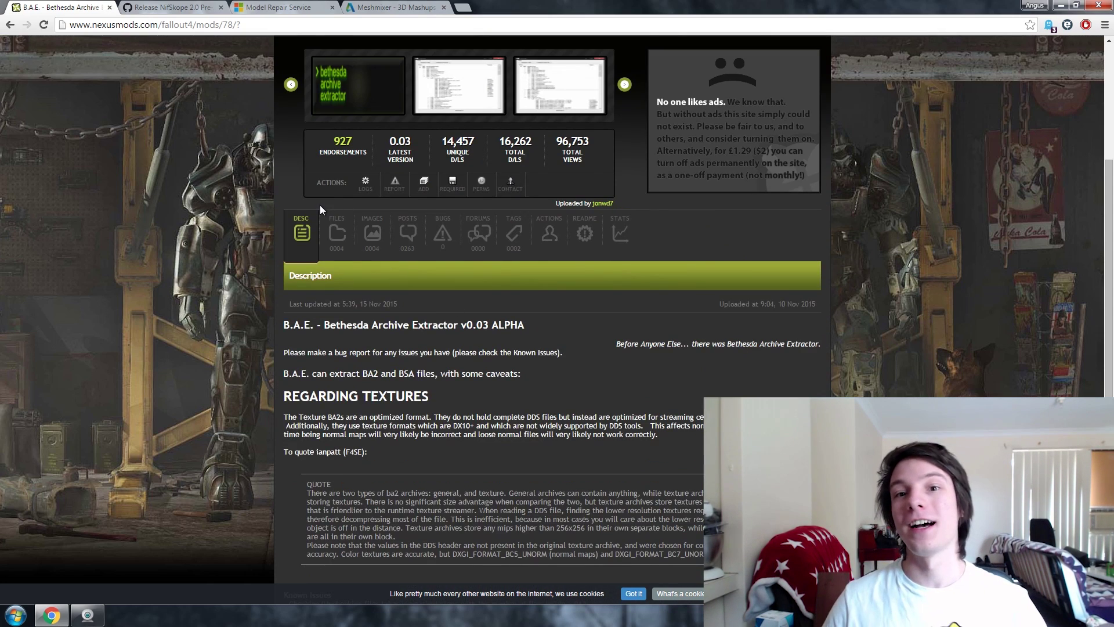
pyautogui.scroll(1, 248, 217)
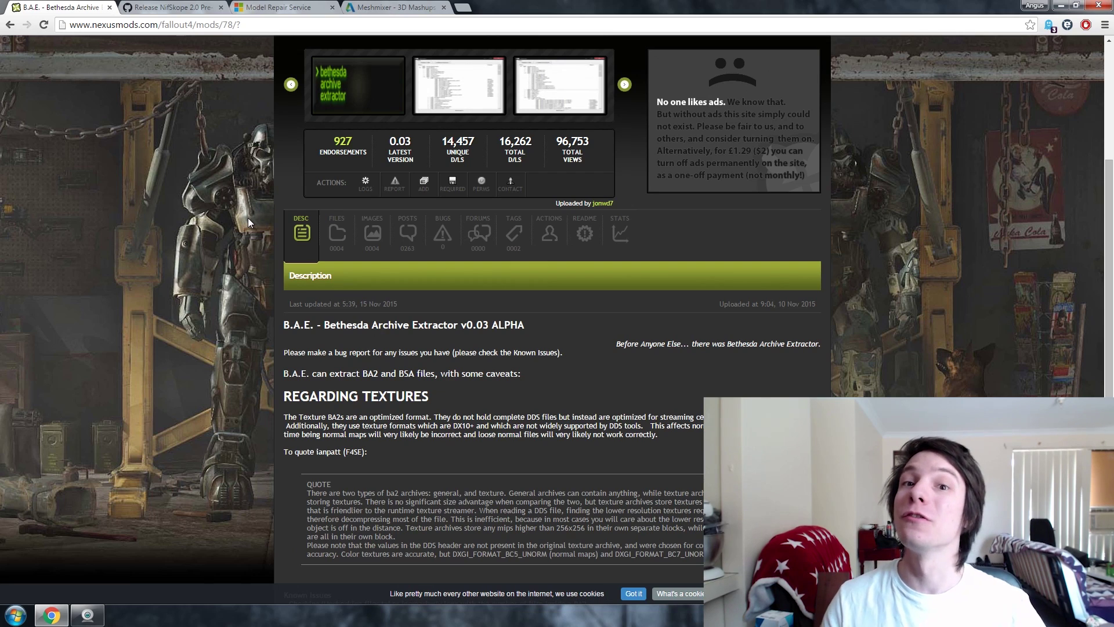
pyautogui.scroll(-1, 553, 364)
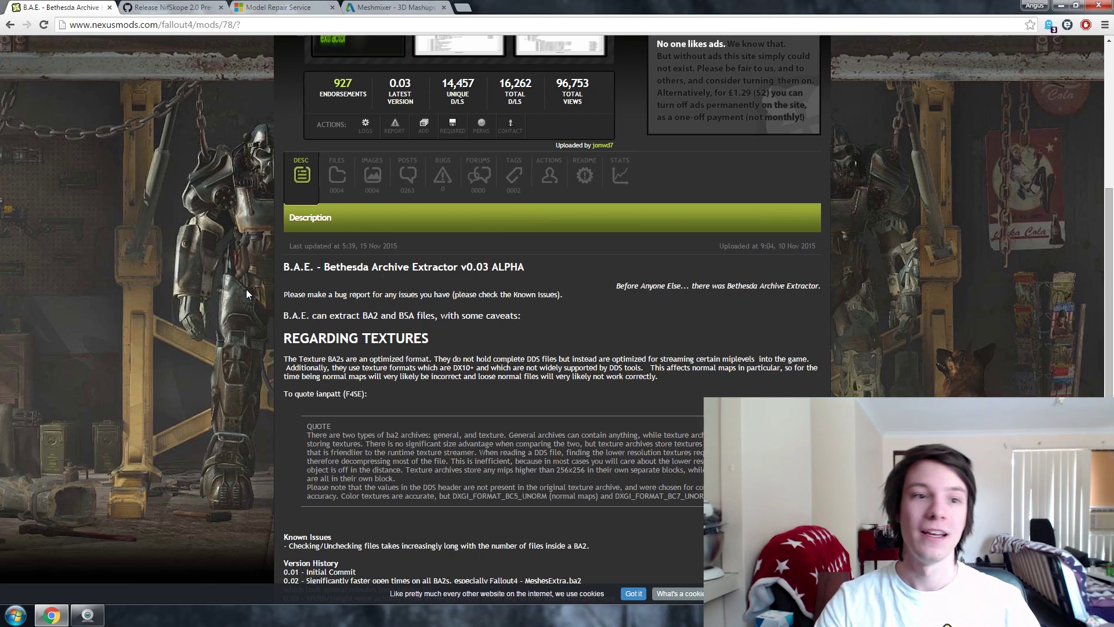
# Review the NifSkope 2.0 Pre-Alpha 4 release page and its changelog on GitHub.
pyautogui.click(133, 6)
pyautogui.scroll(-1, 235, 134)
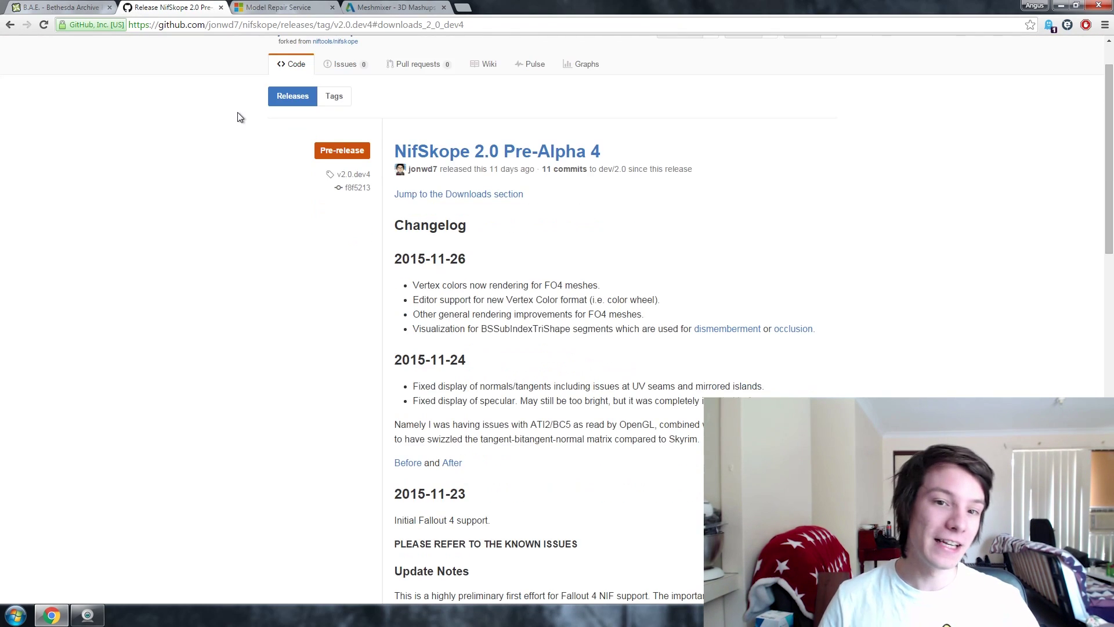
pyautogui.scroll(1, 238, 113)
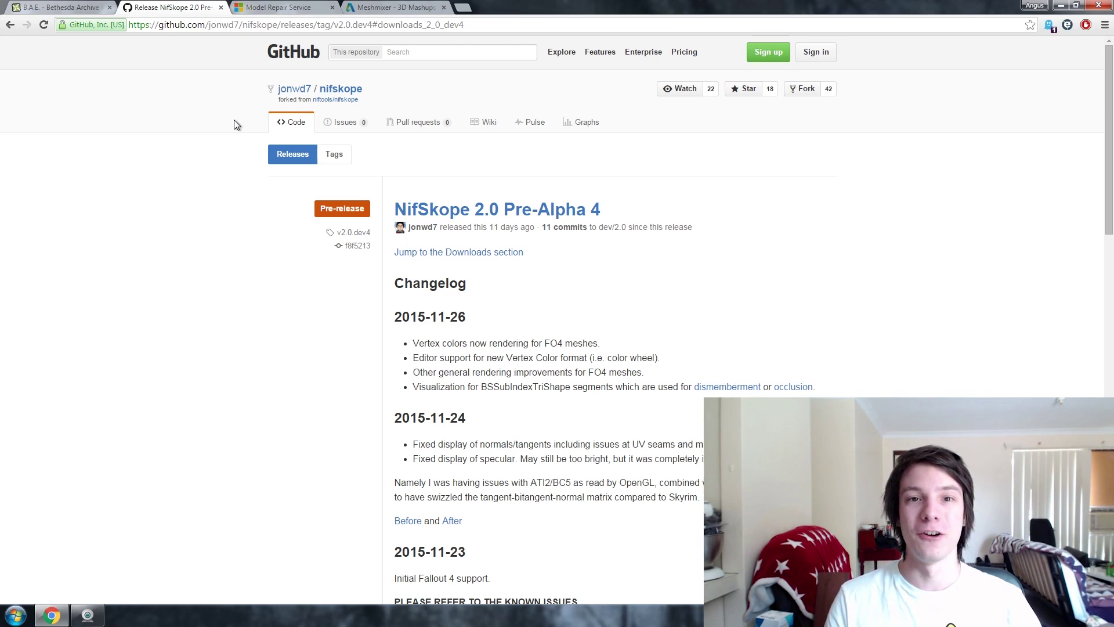
pyautogui.scroll(-1, 492, 137)
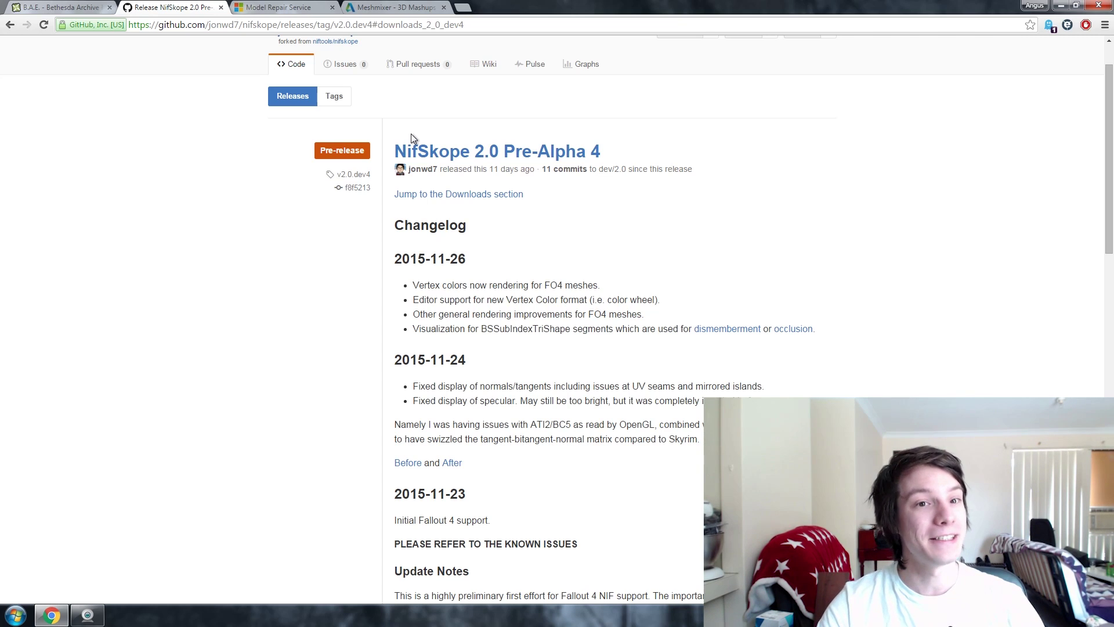
# View the already opened web pages of the Microsoft 3D Model Repair service and Meshmixer.
pyautogui.click(307, 6)
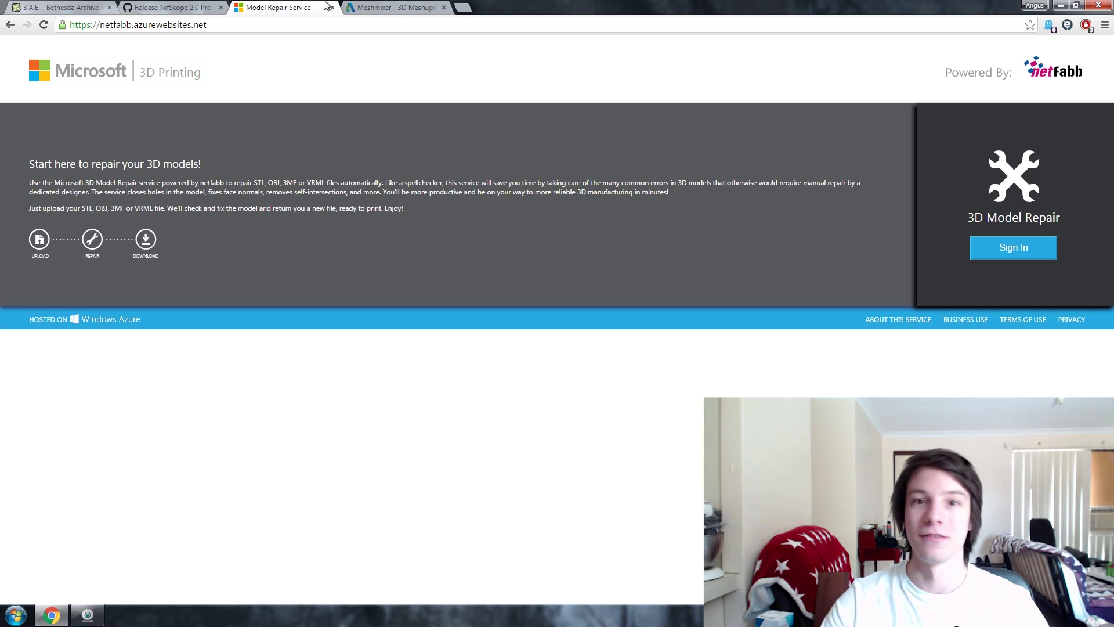
pyautogui.click(357, 6)
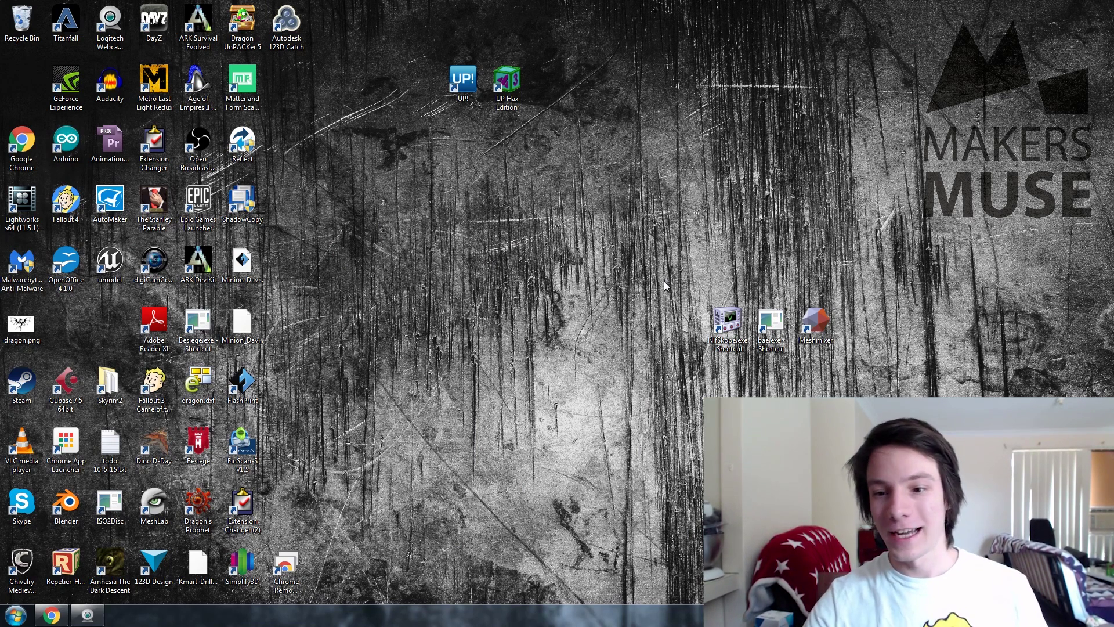
# Launch B.A.E. from its desktop shortcut and open the Fallout4 - Meshes.ba2 archive from the Fallout 4 Data folder.
pyautogui.doubleClick(785, 325)
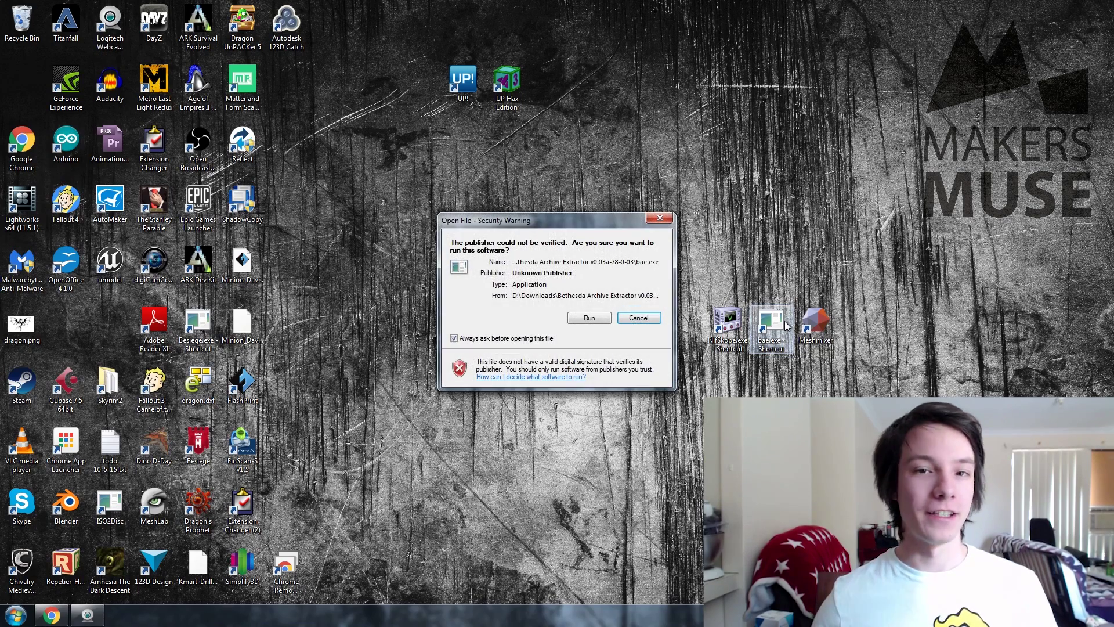
pyautogui.click(597, 320)
pyautogui.click(459, 158)
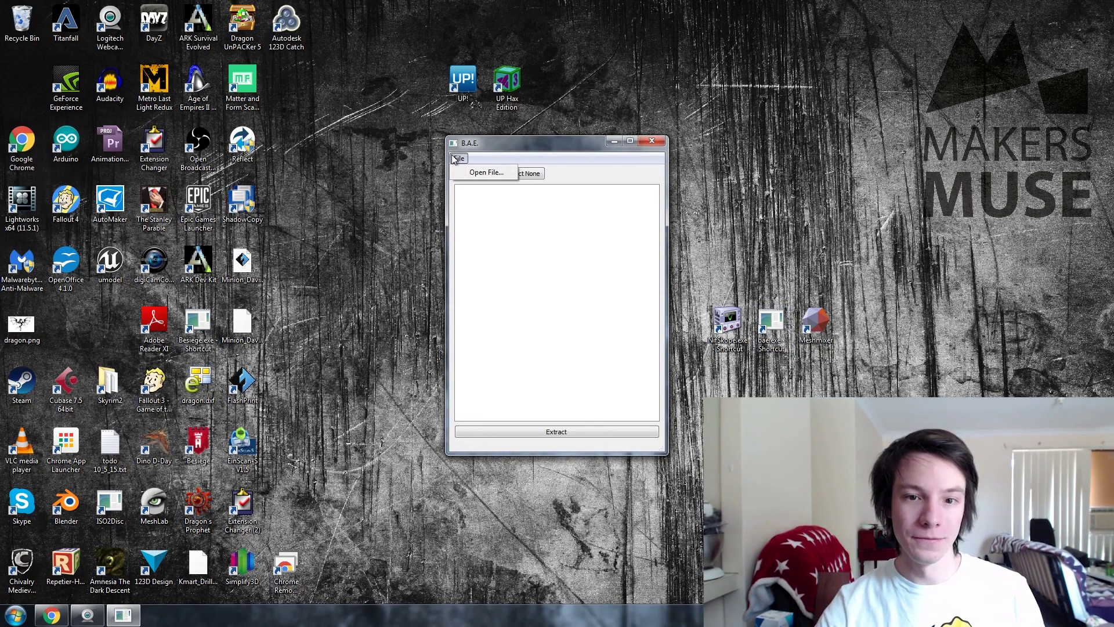
pyautogui.click(467, 174)
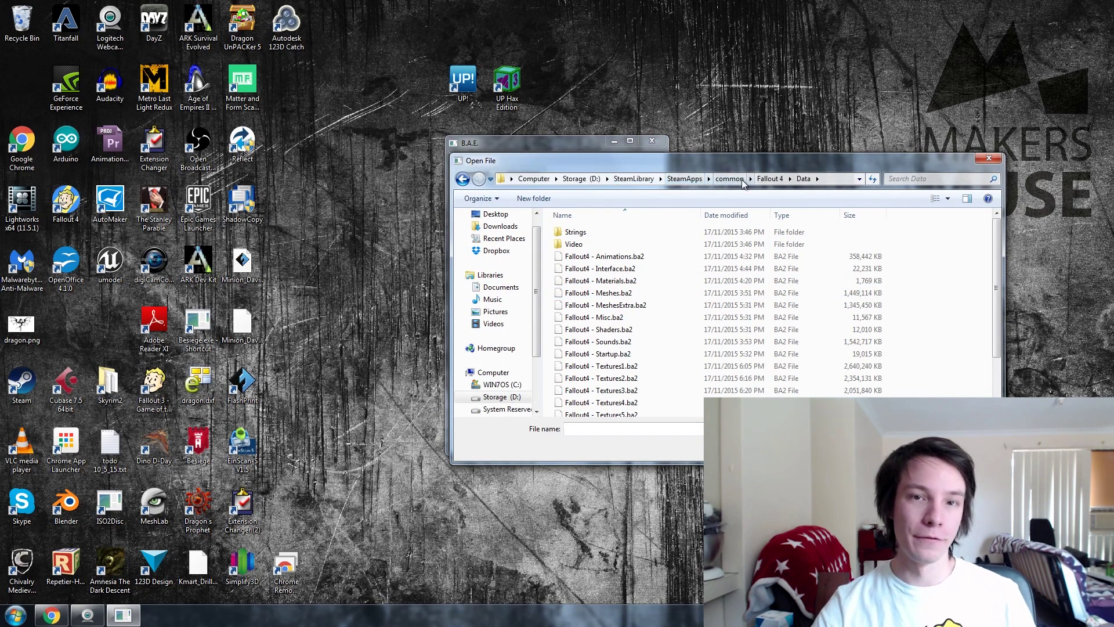
pyautogui.scroll(-1, 647, 258)
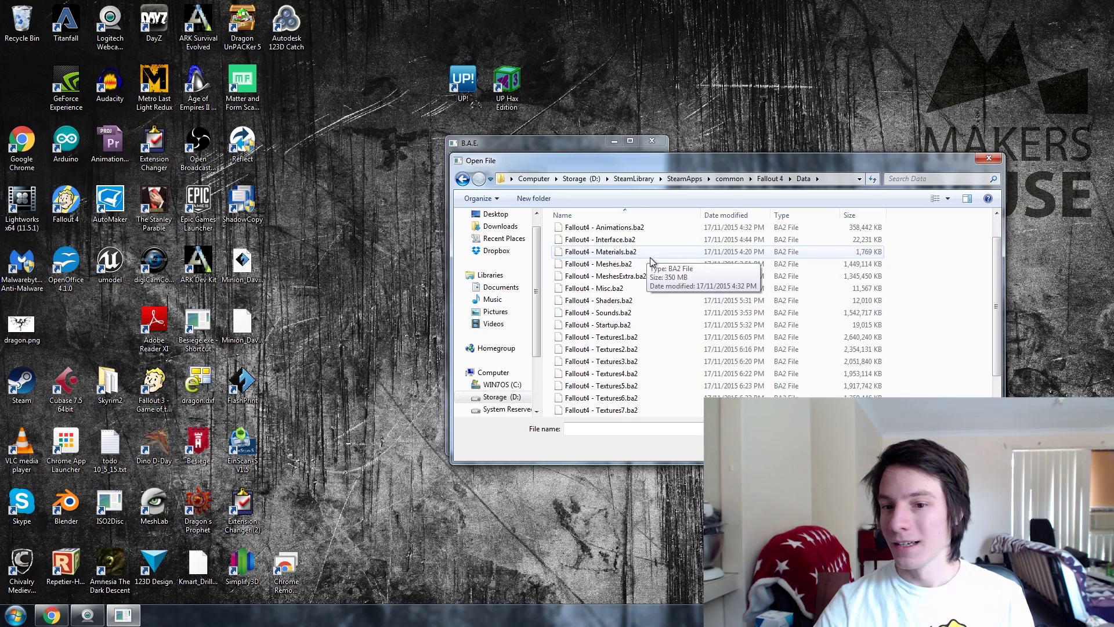
pyautogui.click(650, 253)
pyautogui.scroll(-1, 652, 260)
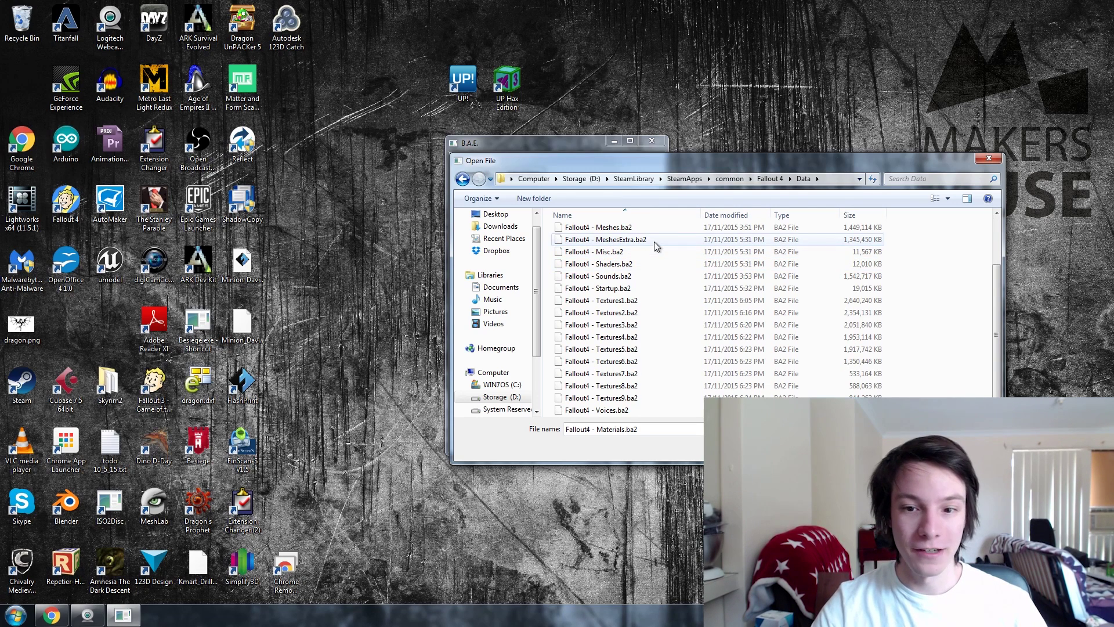
pyautogui.click(618, 231)
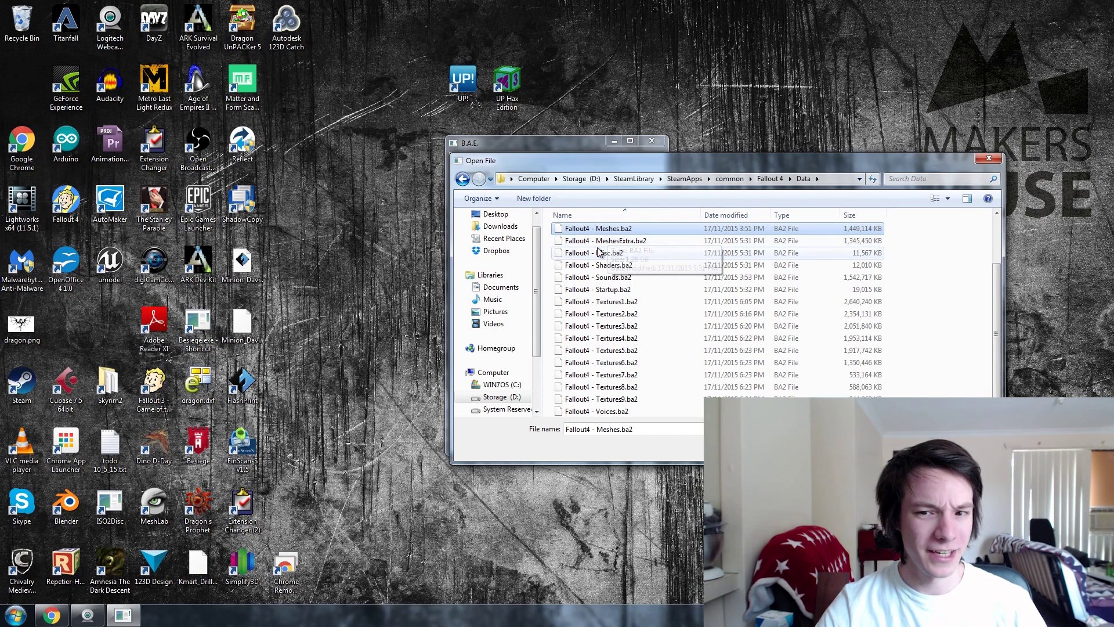
pyautogui.scroll(1, 690, 287)
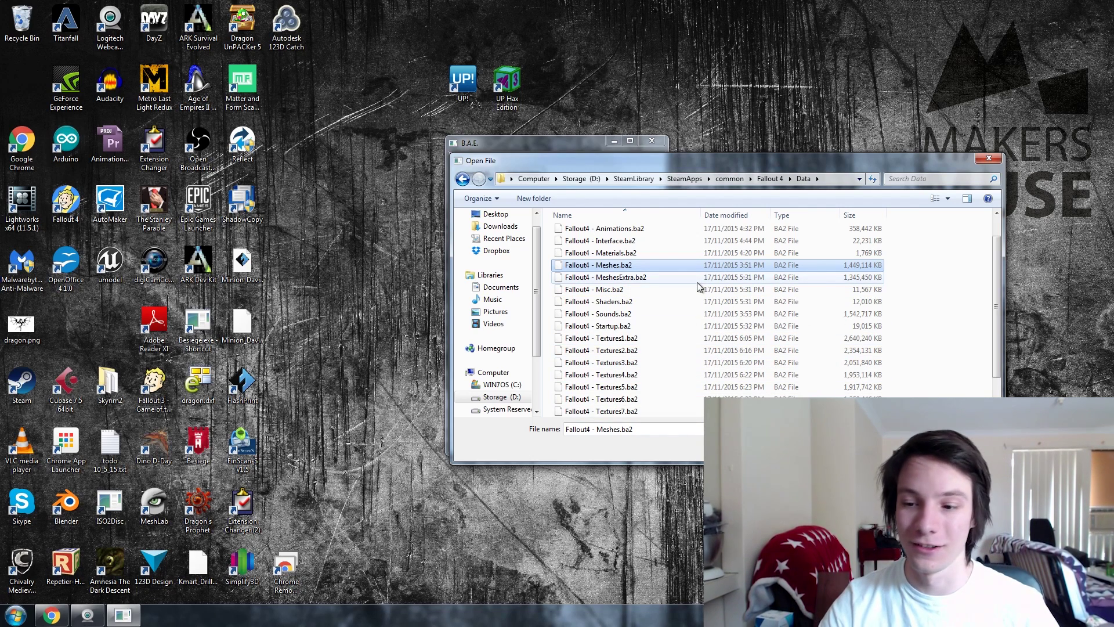
pyautogui.click(914, 450)
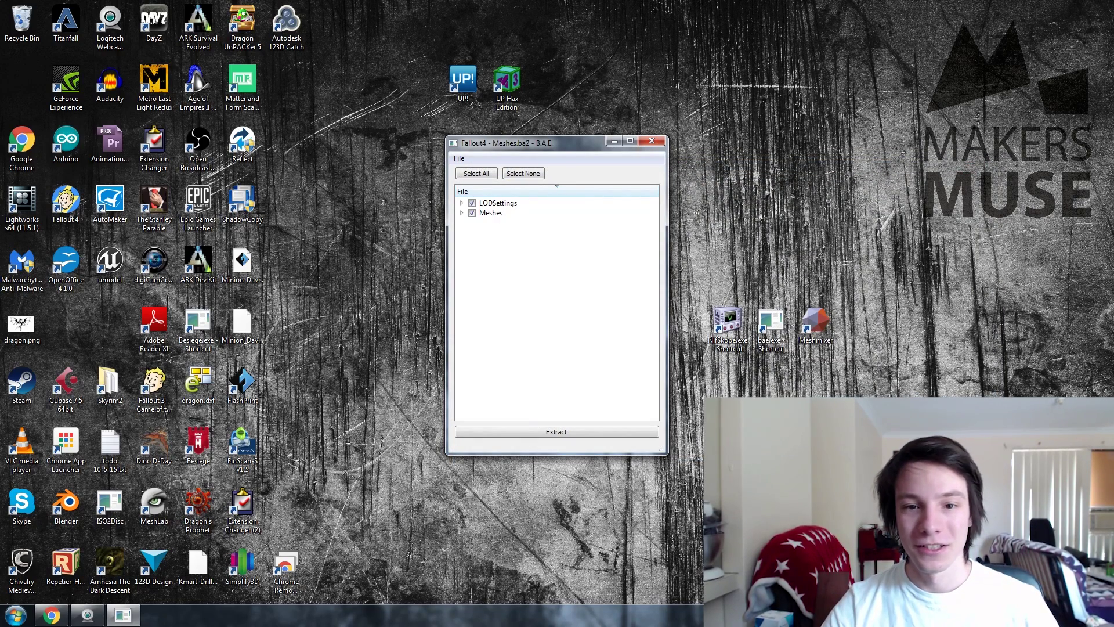
# Start extracting the LODSettings and Meshes contents into the Fallout 4 Extracted Files folder on Storage (D:), and cancel the extraction.
pyautogui.click(534, 434)
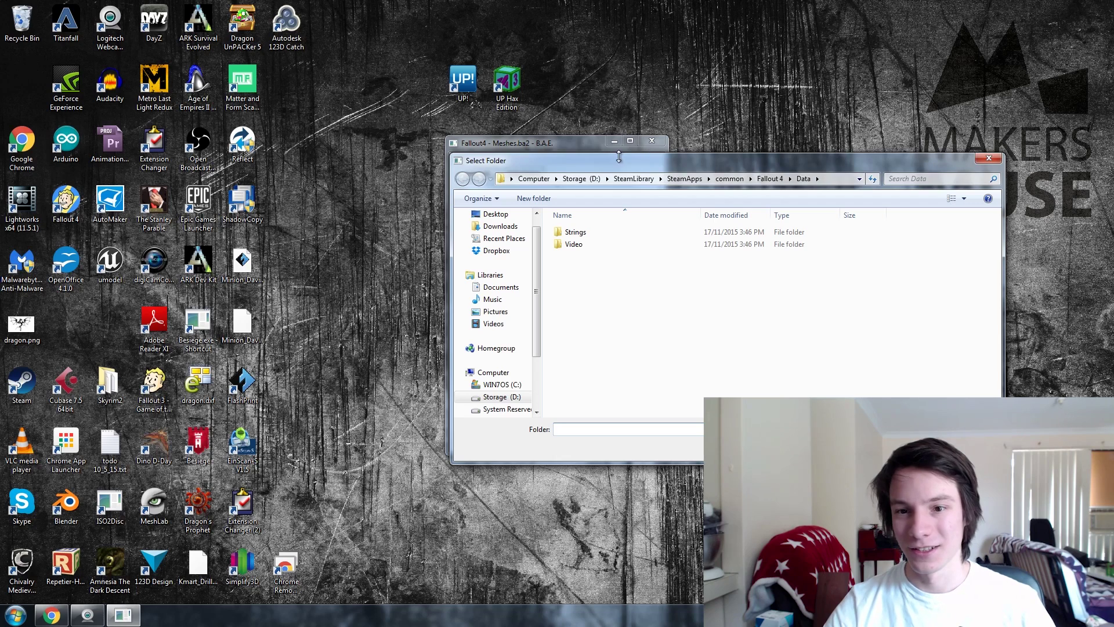
pyautogui.click(578, 178)
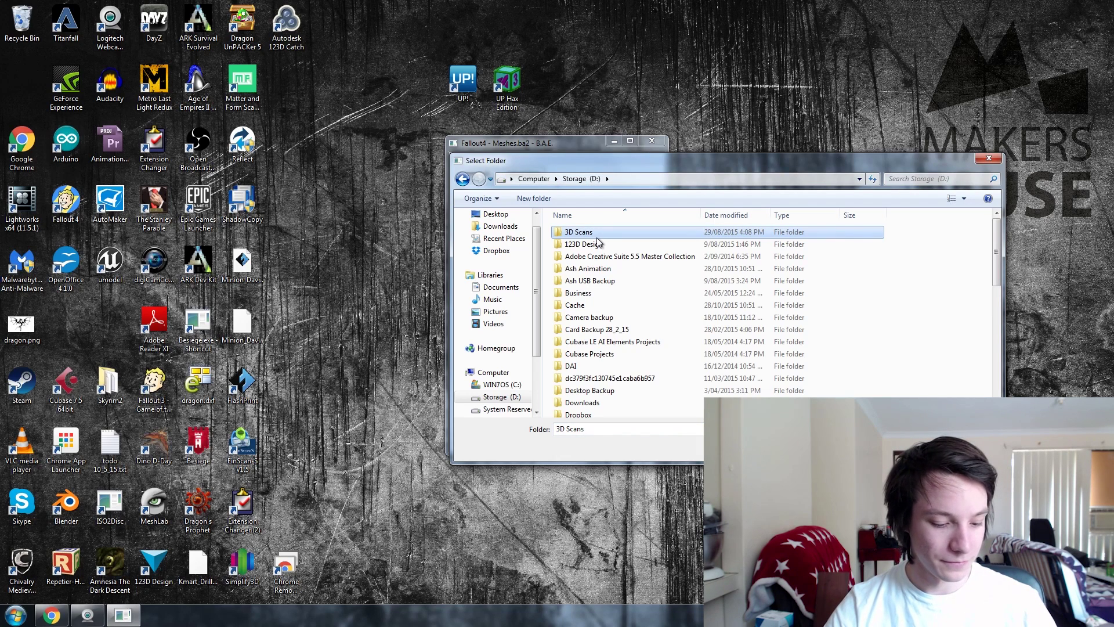
pyautogui.press('f')
pyautogui.doubleClick(578, 232)
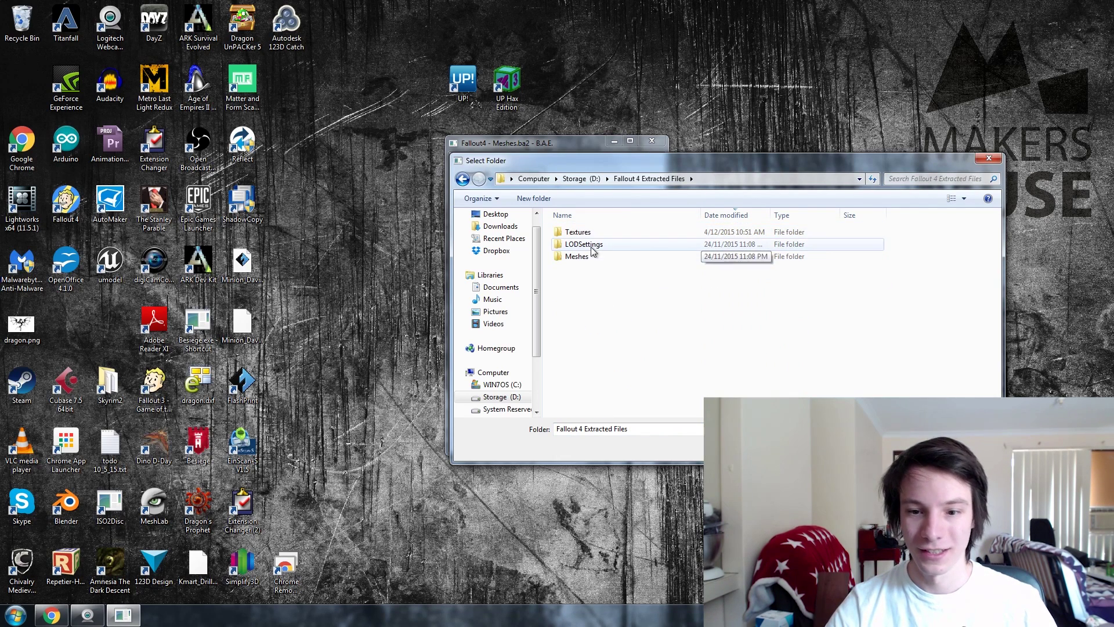
pyautogui.press('Return')
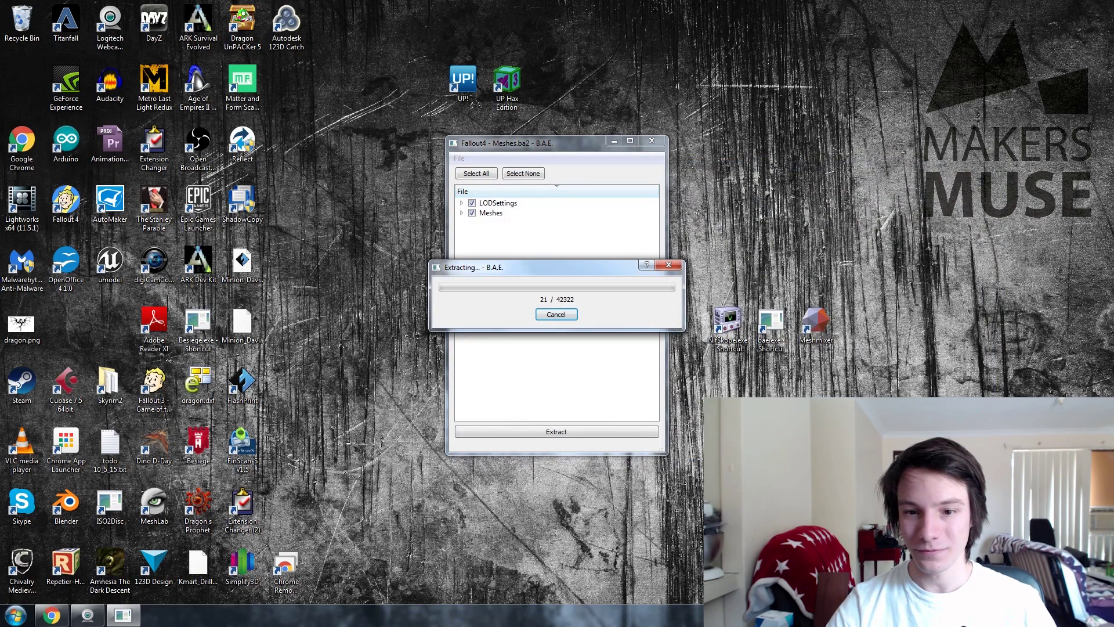
pyautogui.click(573, 314)
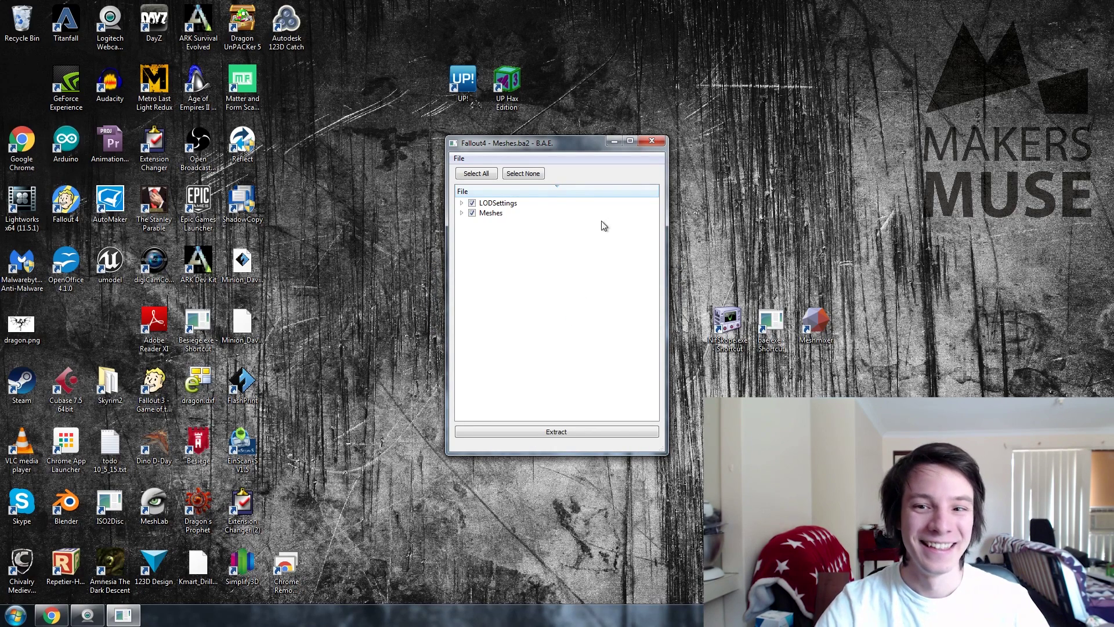
# Close B.A.E. and launch NifSkope from its desktop shortcut, allowing it to run.
pyautogui.click(652, 139)
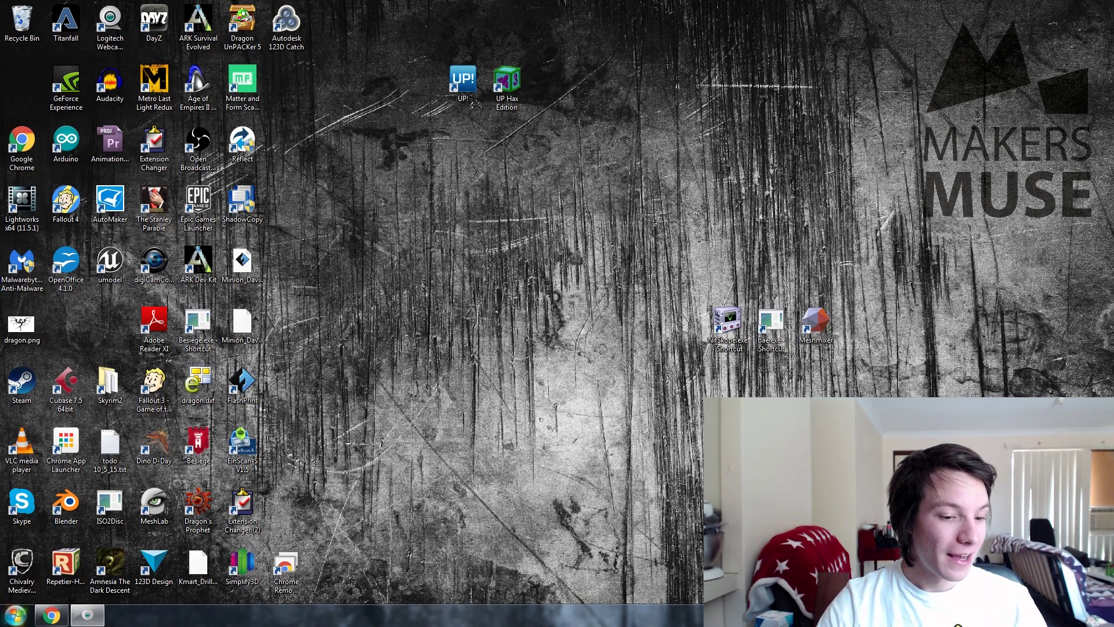
pyautogui.doubleClick(729, 325)
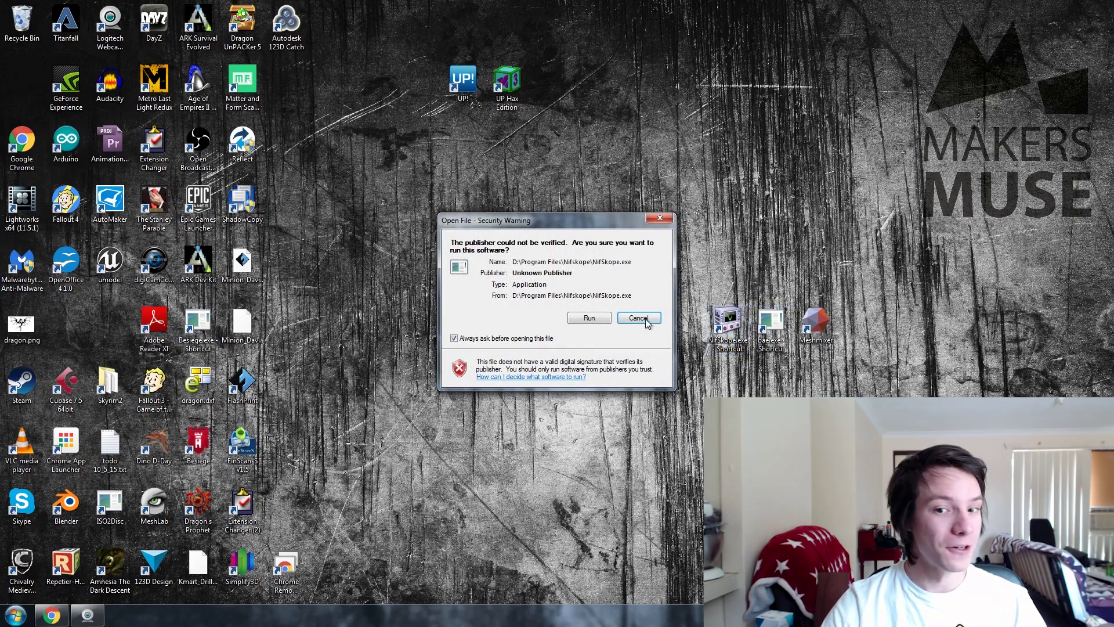
pyautogui.click(574, 319)
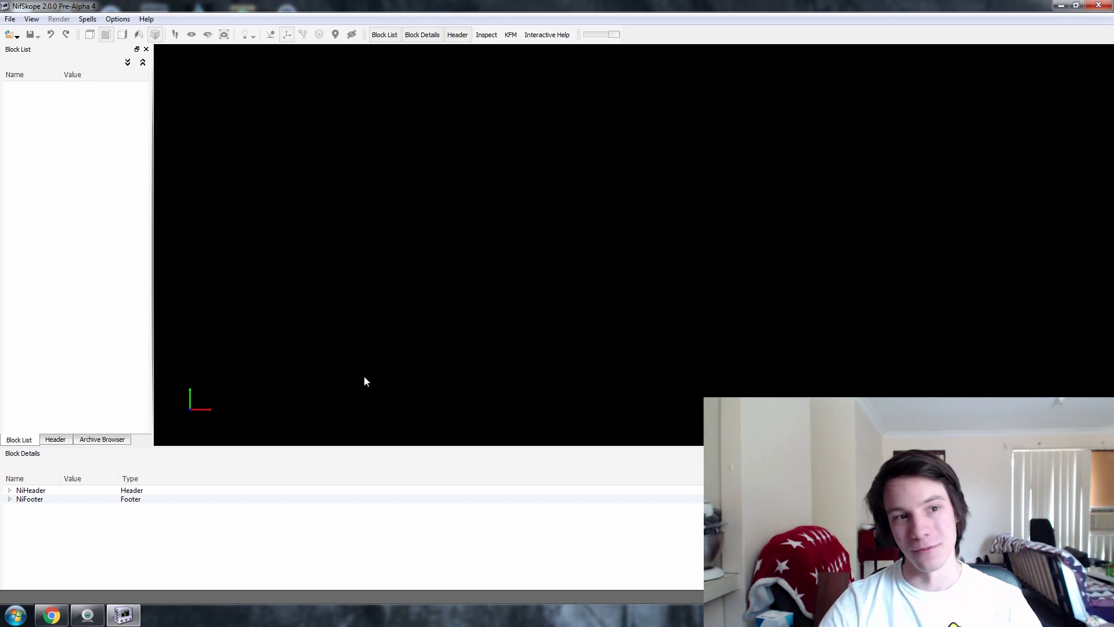
# Start opening a file in NifSkope and go to the Meshes folder inside Fallout 4 Extracted Files.
pyautogui.click(3, 20)
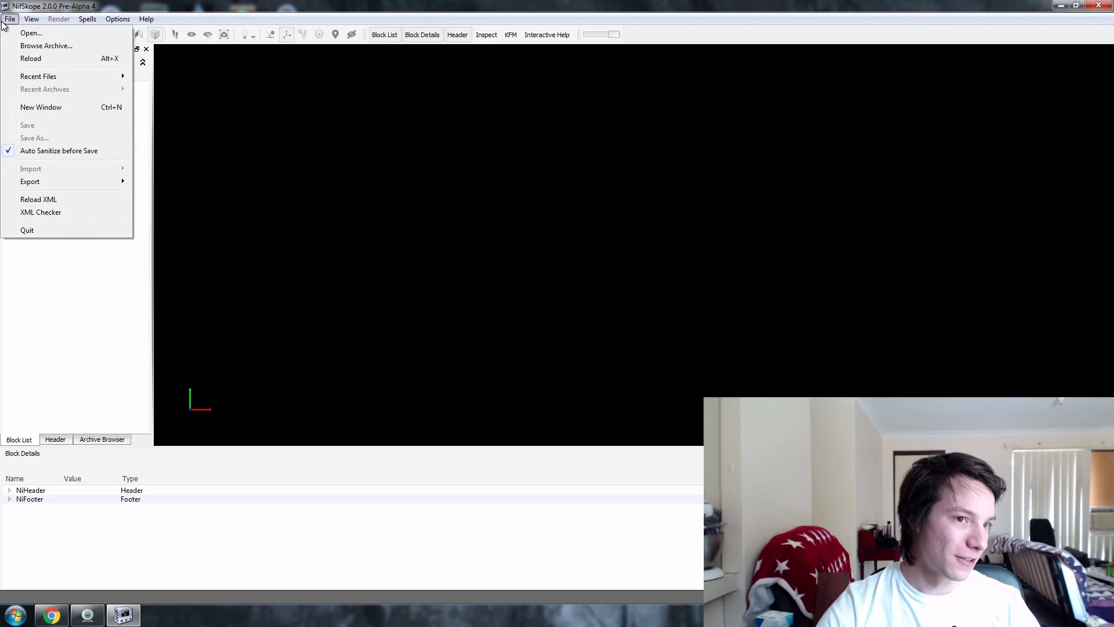
pyautogui.click(29, 33)
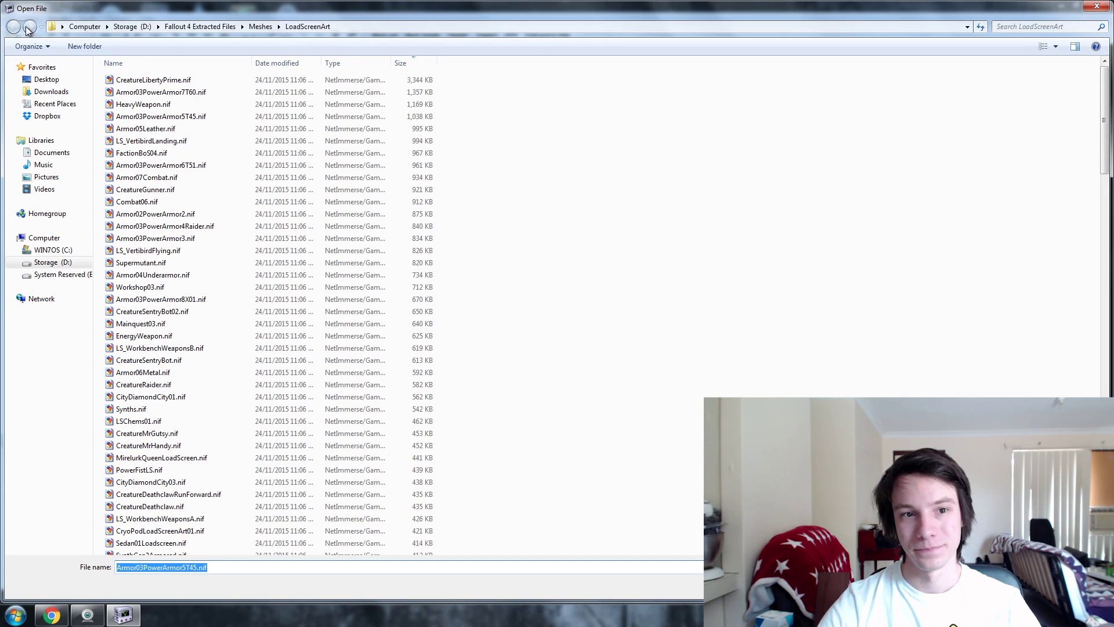
pyautogui.click(268, 26)
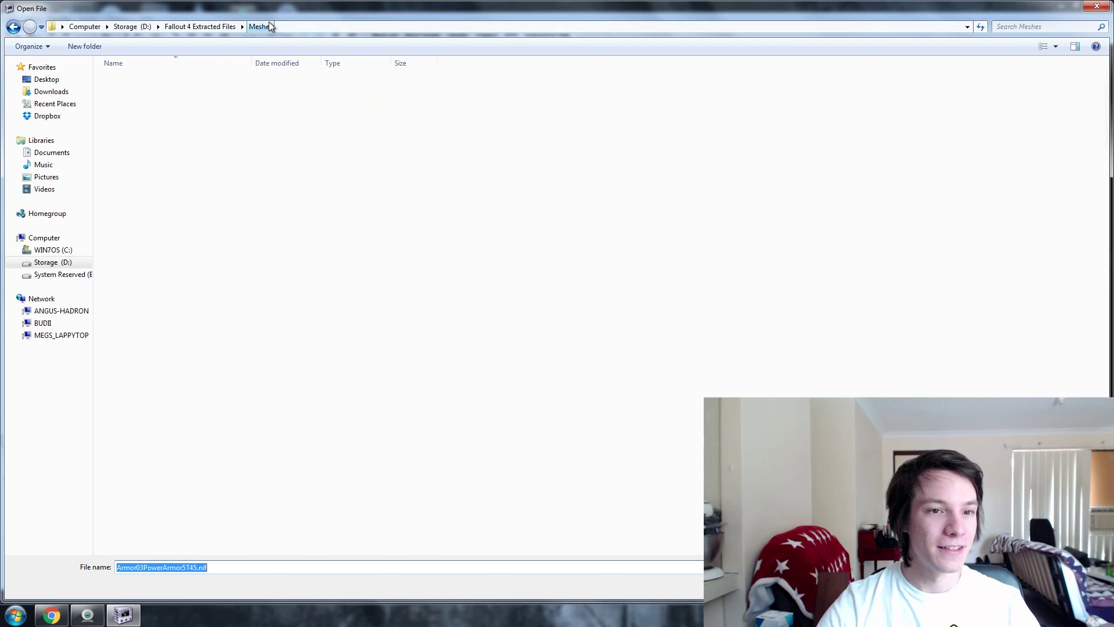
pyautogui.click(217, 27)
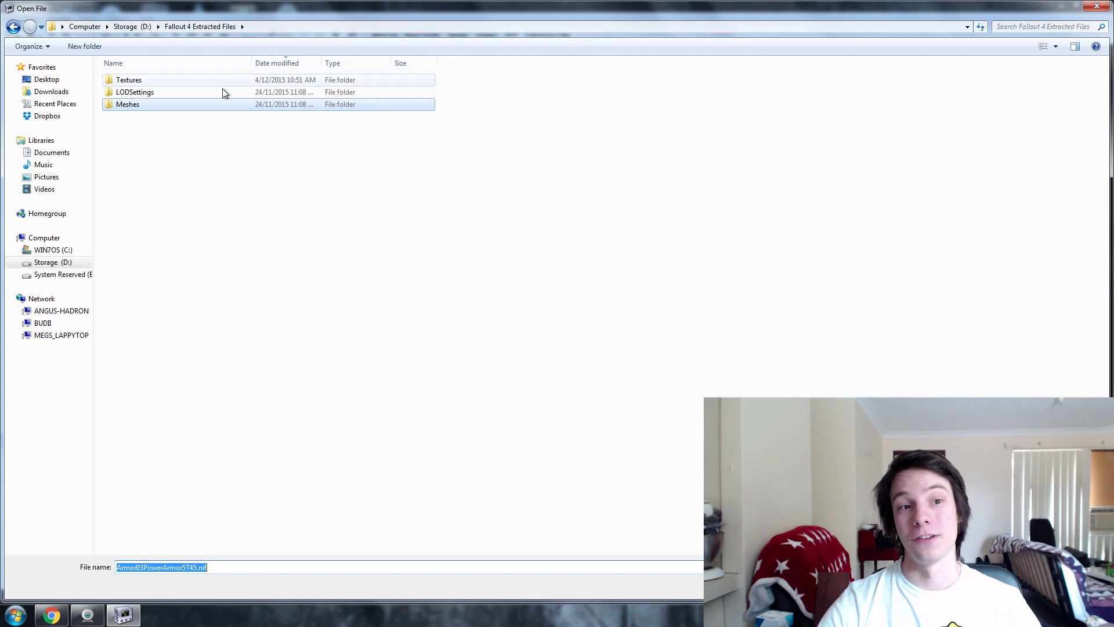
pyautogui.doubleClick(179, 101)
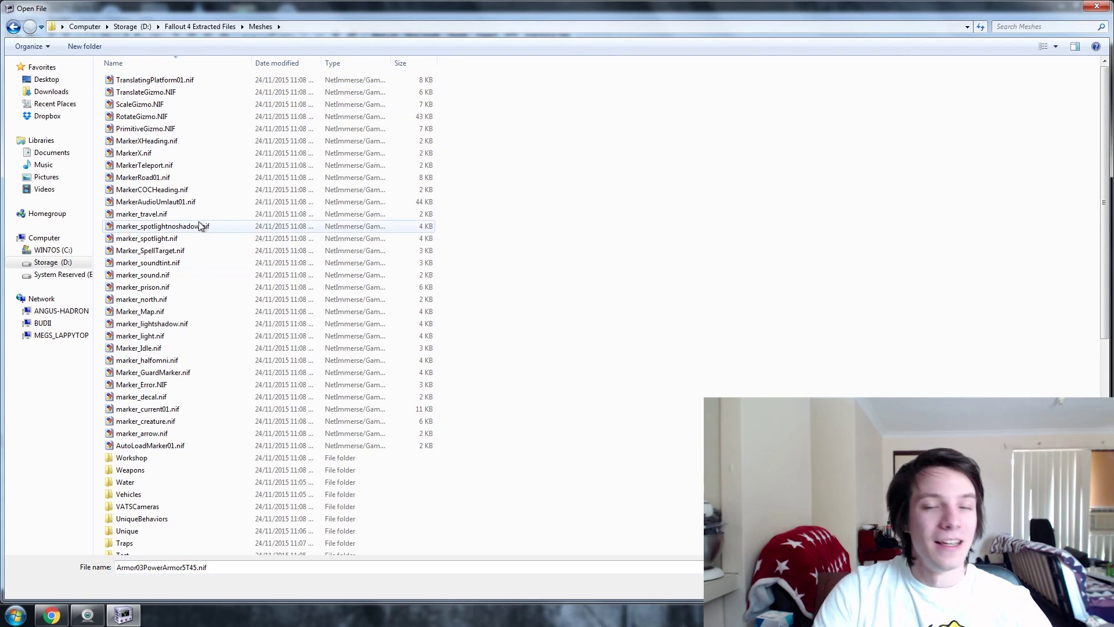
# Look through the Meshes folder contents and open the Weapons folder.
pyautogui.scroll(-9, 260, 174)
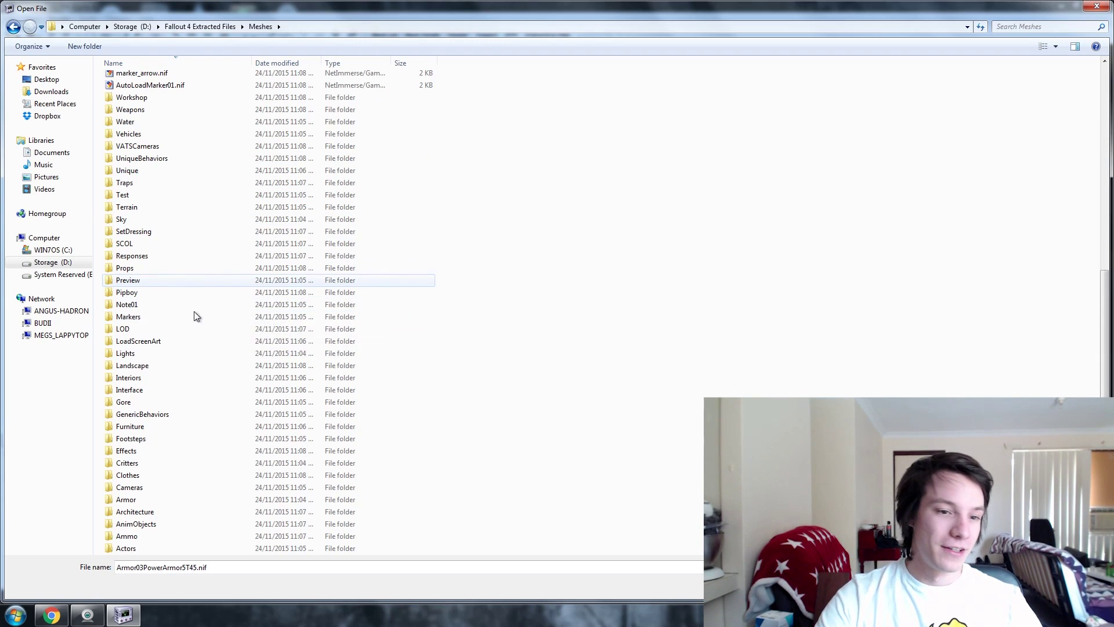
pyautogui.scroll(2, 221, 396)
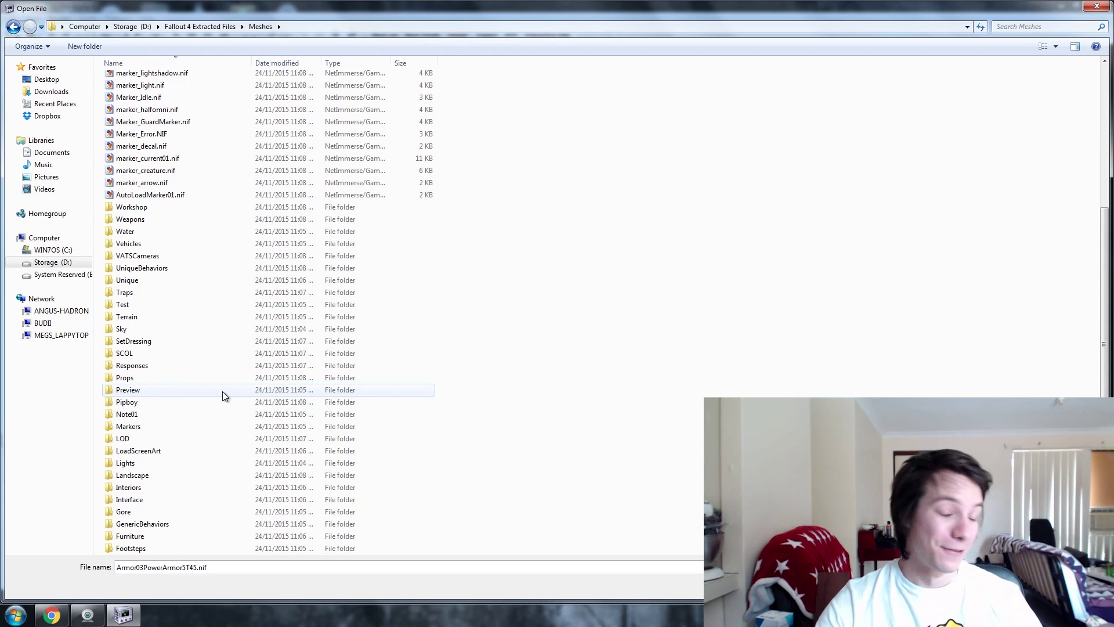
pyautogui.click(223, 365)
pyautogui.click(220, 282)
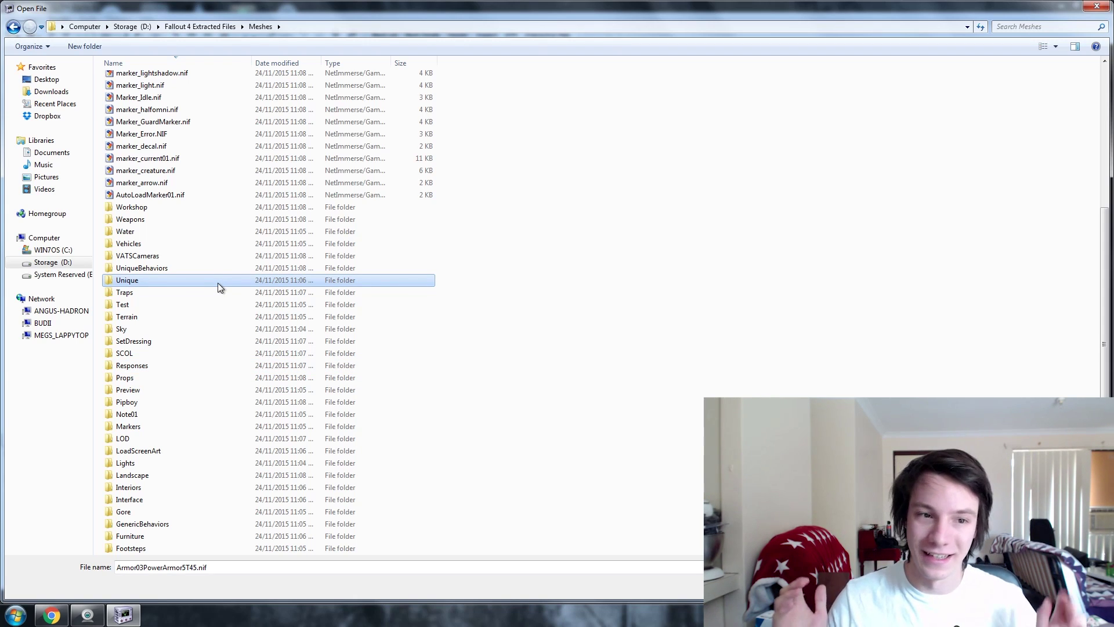
pyautogui.click(168, 244)
pyautogui.doubleClick(130, 219)
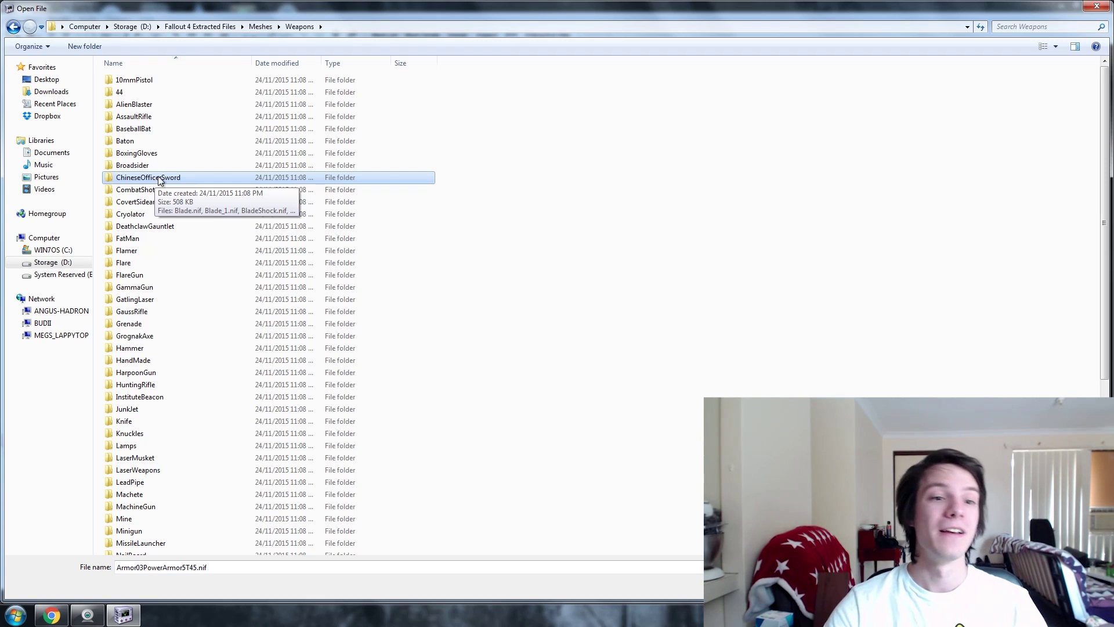
# Open JunkJet.nif from the JunkJet folder inside Weapons and examine the model from several angles and distances.
pyautogui.scroll(-2, 157, 191)
pyautogui.click(135, 220)
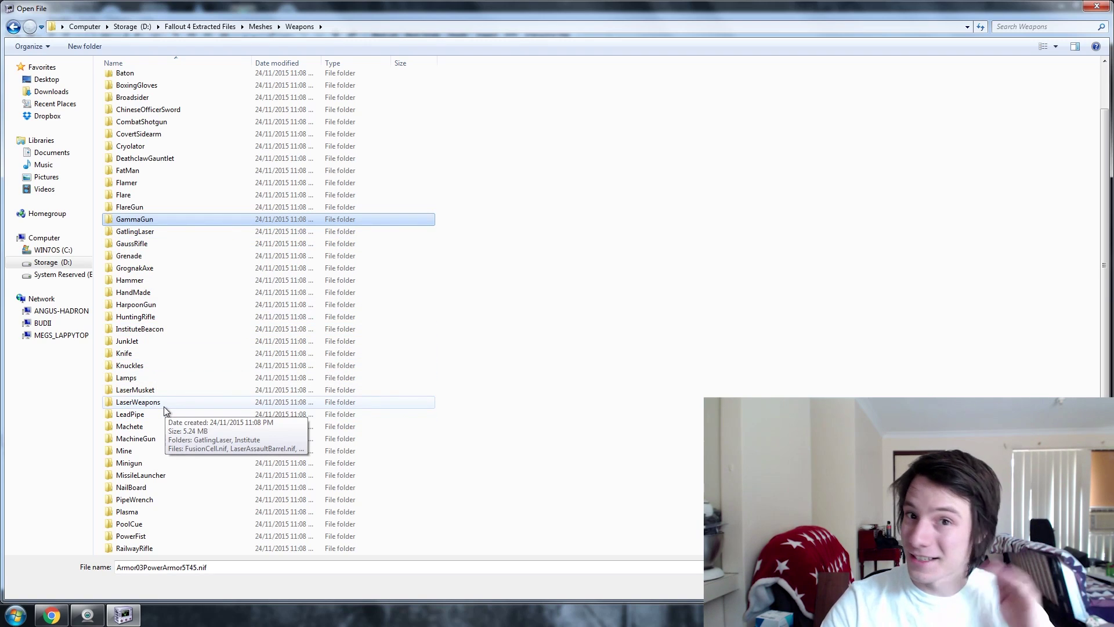
pyautogui.doubleClick(142, 342)
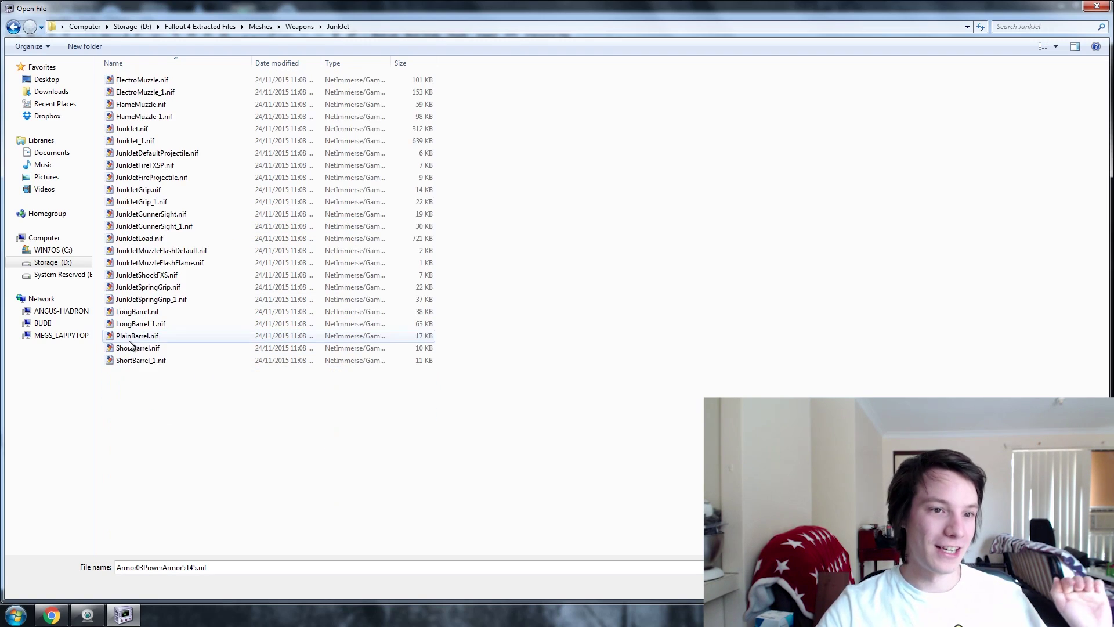
pyautogui.click(284, 64)
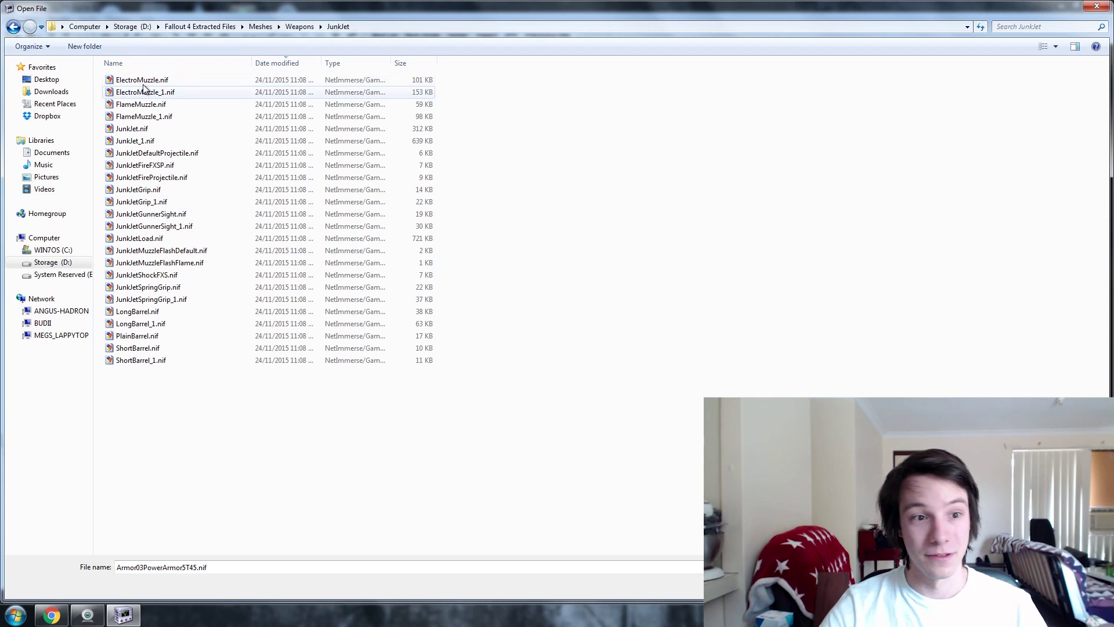
pyautogui.doubleClick(147, 127)
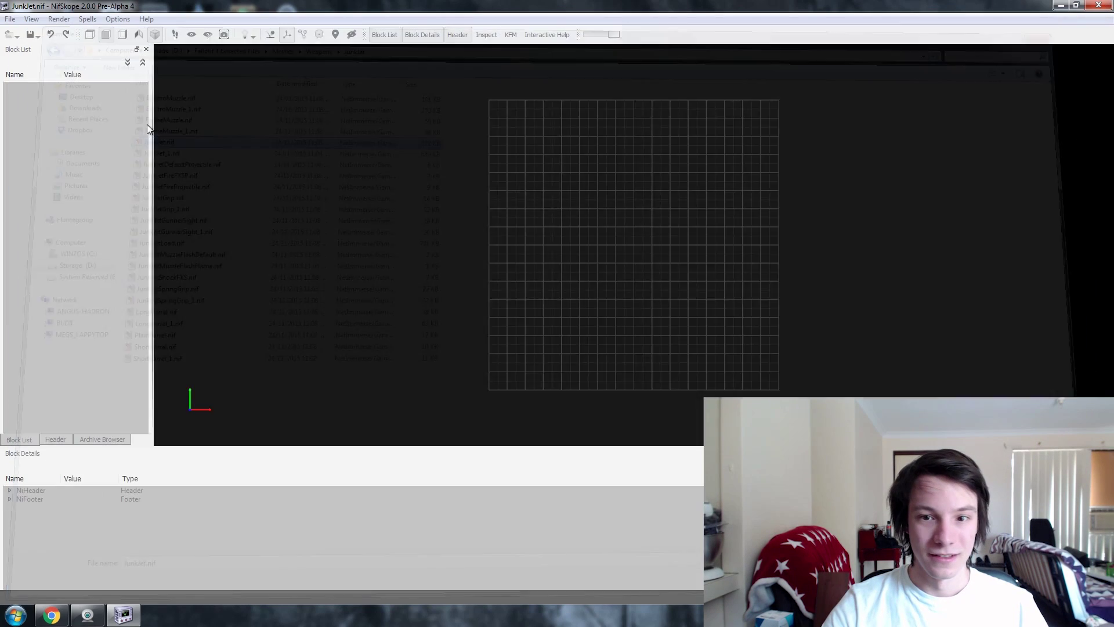
pyautogui.rightClick(480, 229)
pyautogui.moveTo(479, 245); pyautogui.dragTo(430, 248)
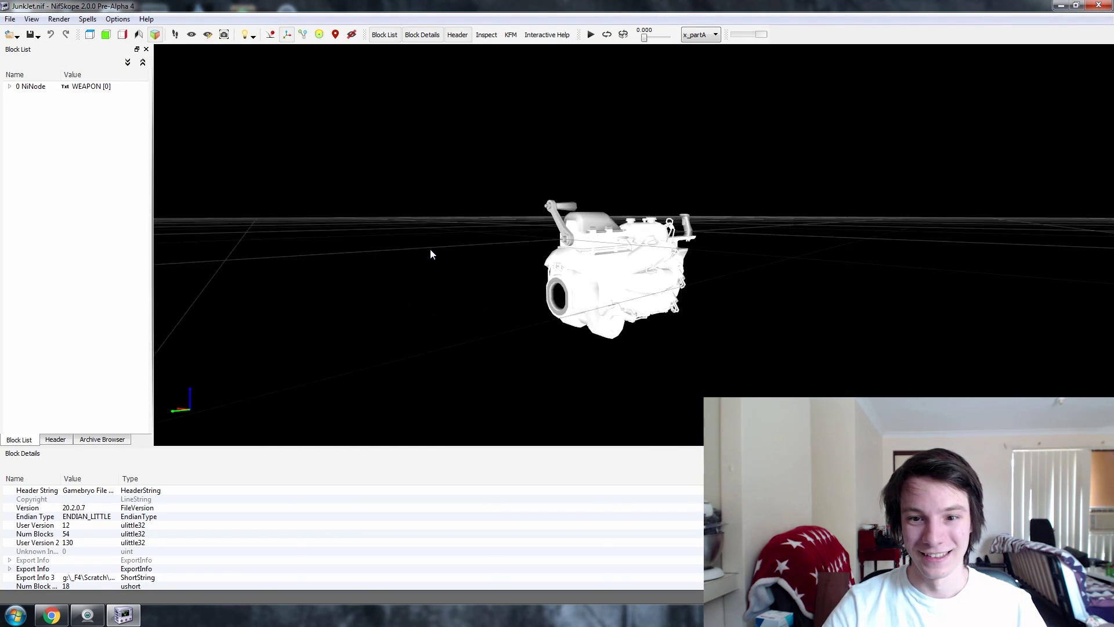
pyautogui.scroll(5, 573, 309)
pyautogui.scroll(-5, 573, 310)
pyautogui.moveTo(573, 310); pyautogui.dragTo(572, 342)
# Open JunkJetLoad.nif from the JunkJet folder and examine the assembled weapon from several angles.
pyautogui.click(10, 18)
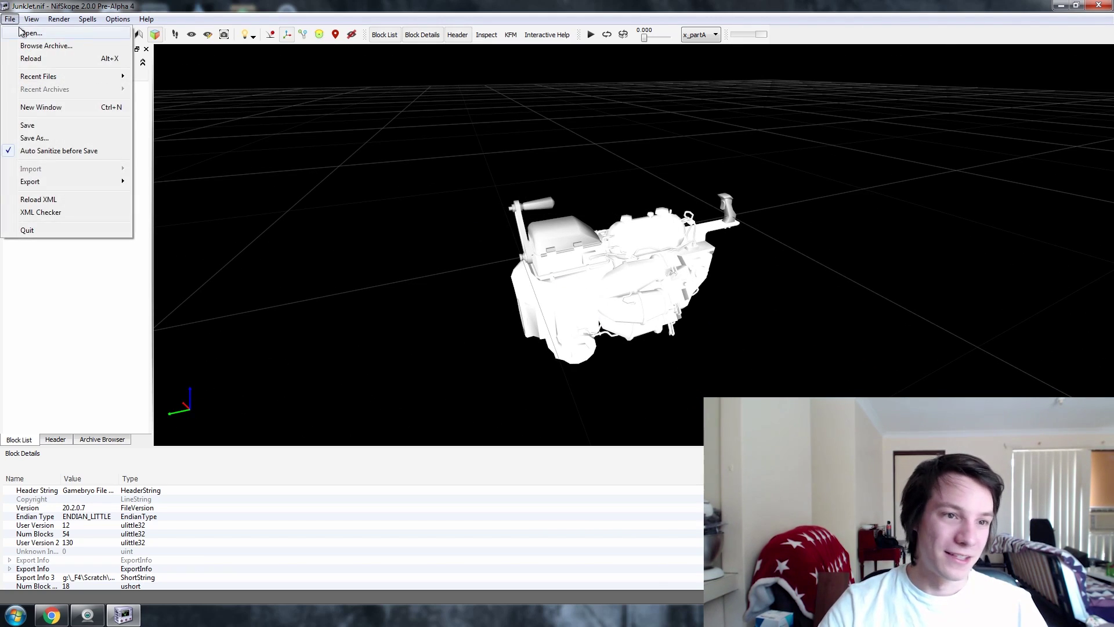
pyautogui.click(23, 29)
pyautogui.doubleClick(140, 238)
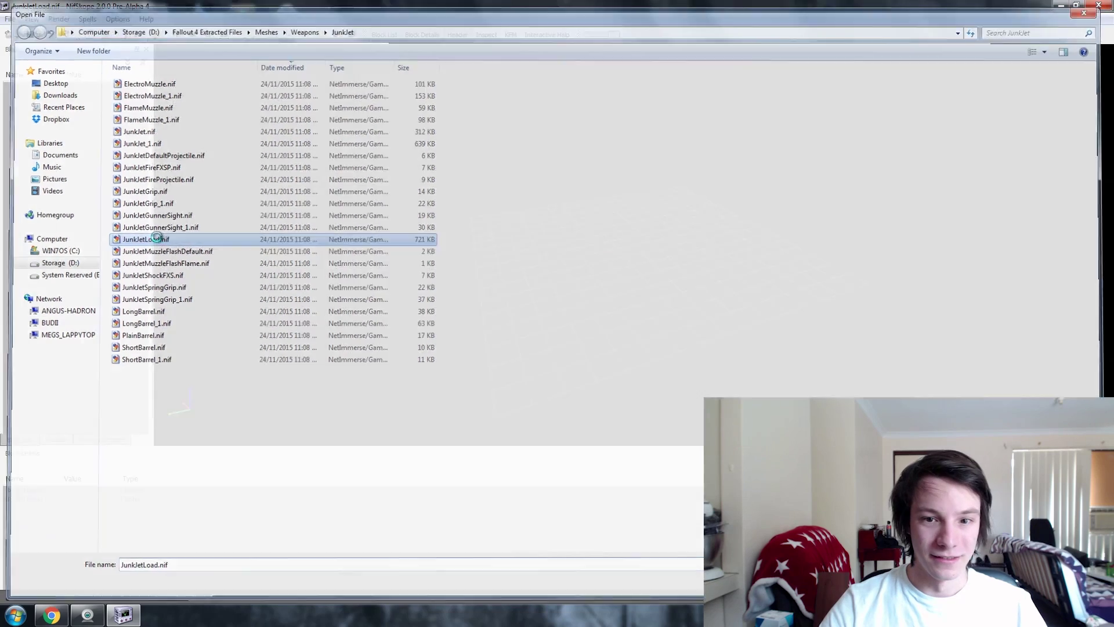
pyautogui.moveTo(538, 243); pyautogui.dragTo(606, 302)
pyautogui.scroll(3, 579, 284)
pyautogui.scroll(2, 614, 289)
pyautogui.scroll(-1, 614, 289)
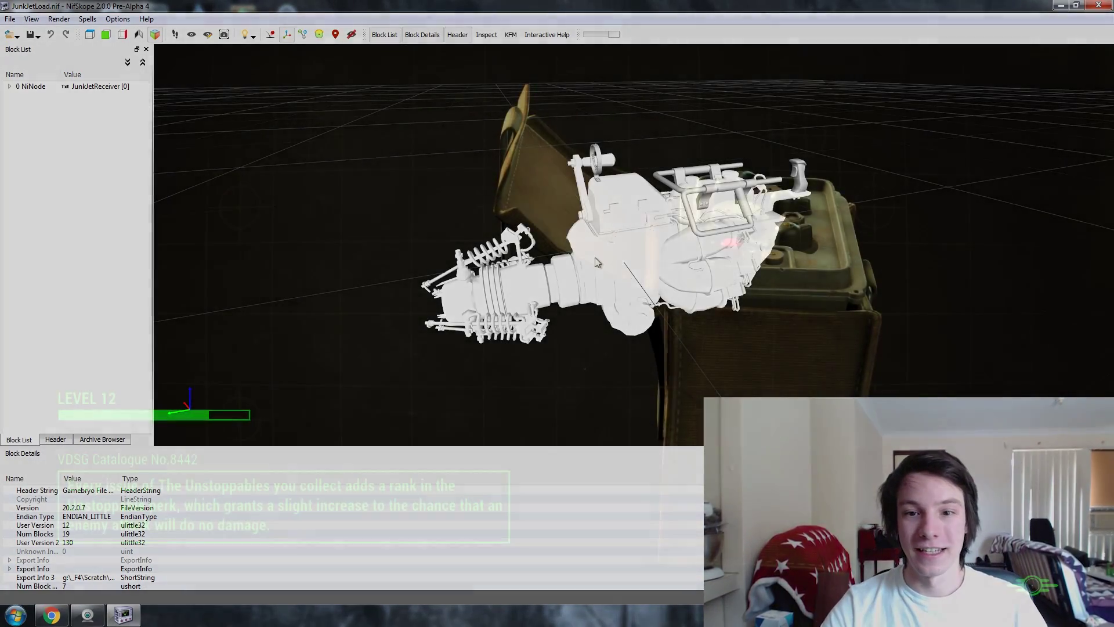
pyautogui.moveTo(629, 276); pyautogui.dragTo(574, 222)
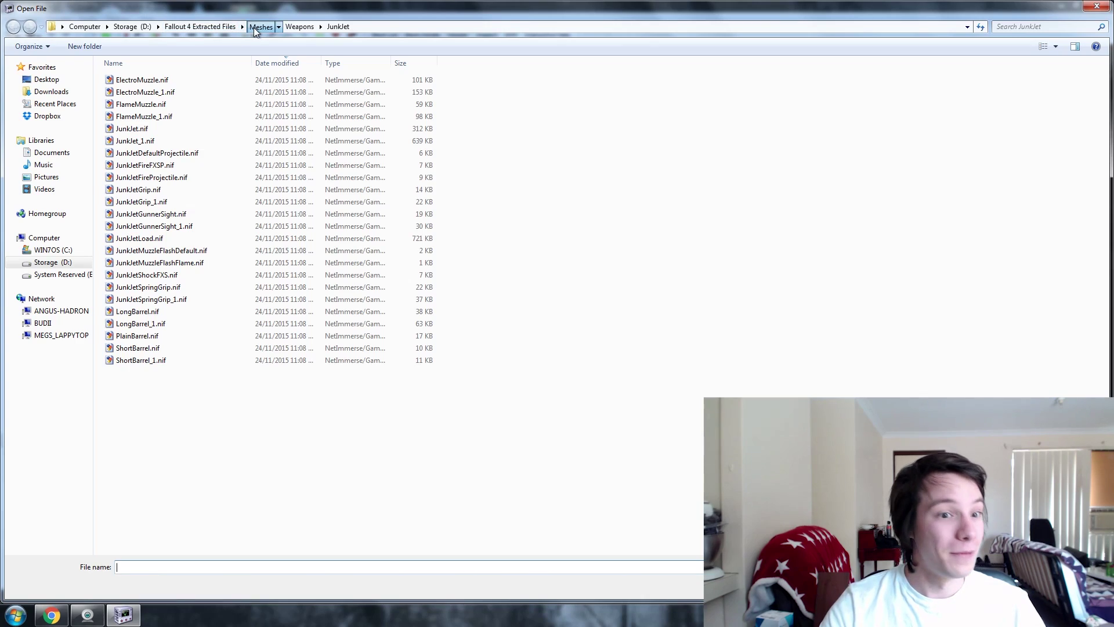
# Return to the Meshes folder in the file chooser and open its LoadScreenArt folder.
pyautogui.click(253, 26)
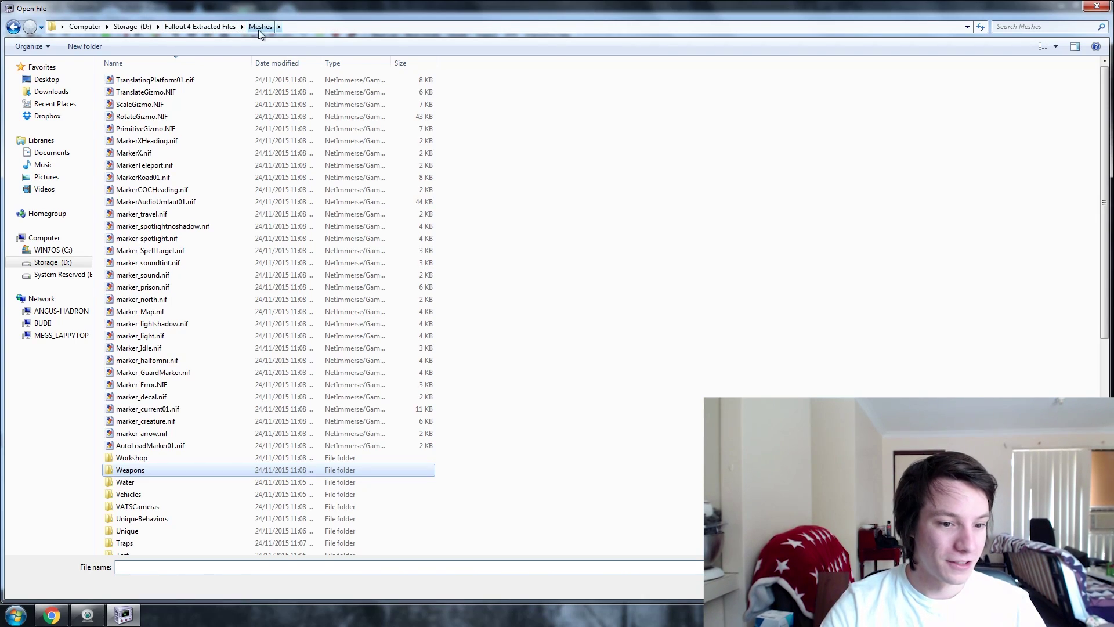
pyautogui.click(181, 494)
pyautogui.scroll(-7, 189, 469)
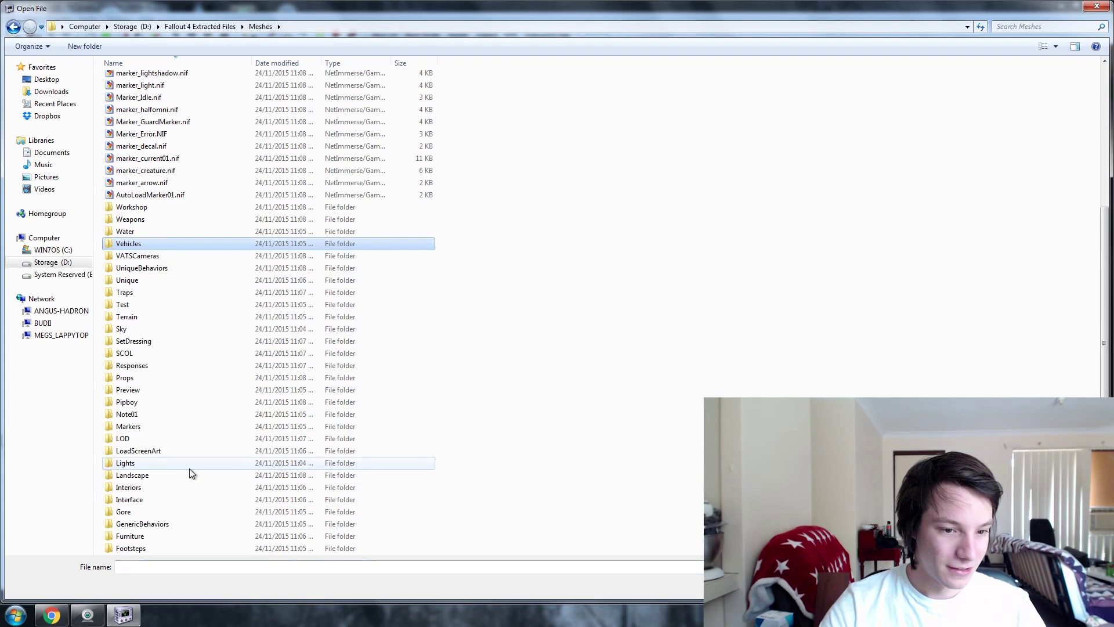
pyautogui.scroll(-2, 189, 468)
pyautogui.doubleClick(145, 385)
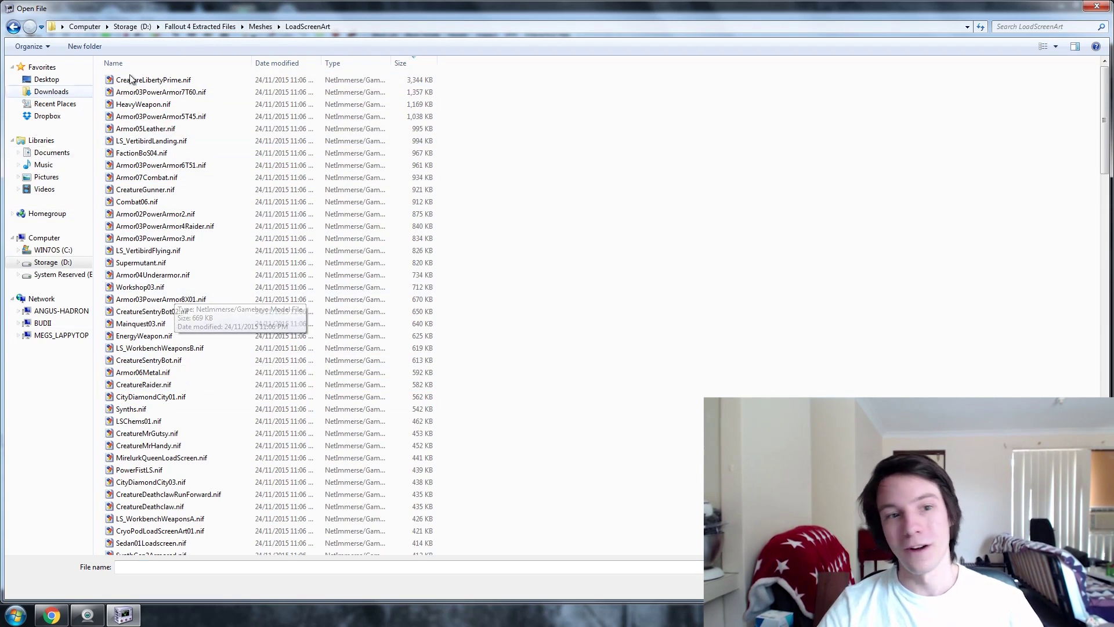
# Open CreatureSentryBot02.nif from the LoadScreenArt folder and examine the robot model up close from several sides.
pyautogui.click(171, 179)
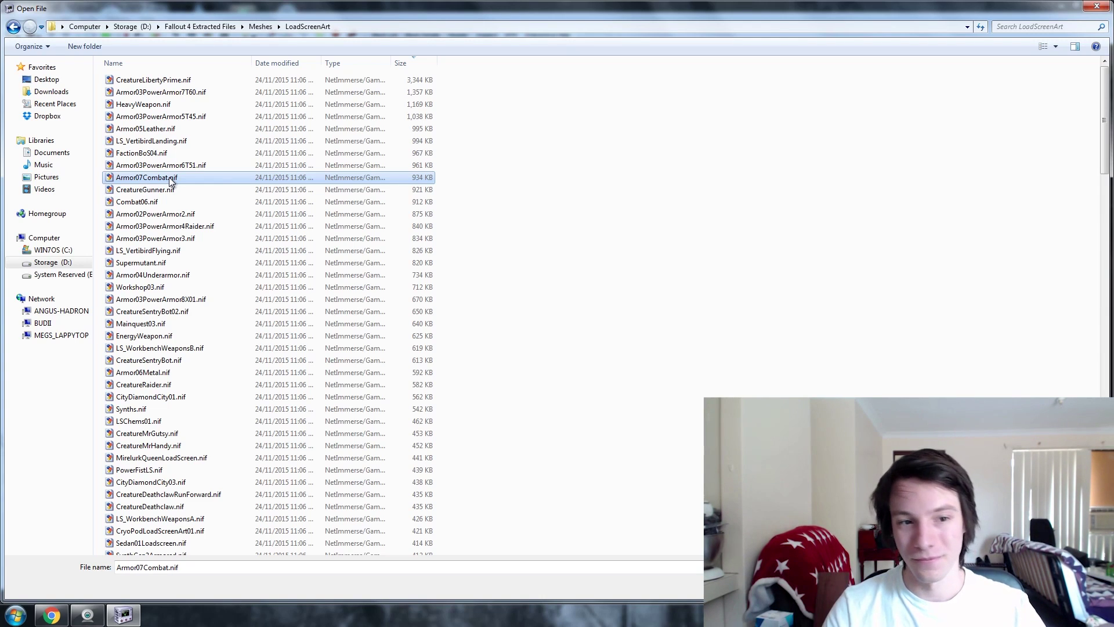
pyautogui.click(162, 226)
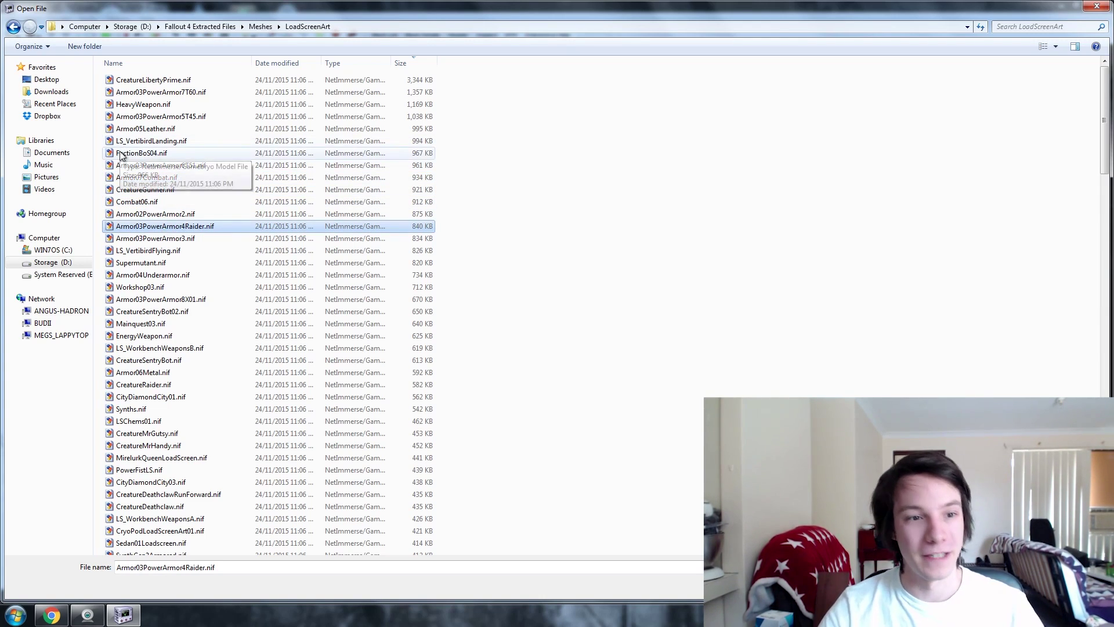
pyautogui.click(186, 202)
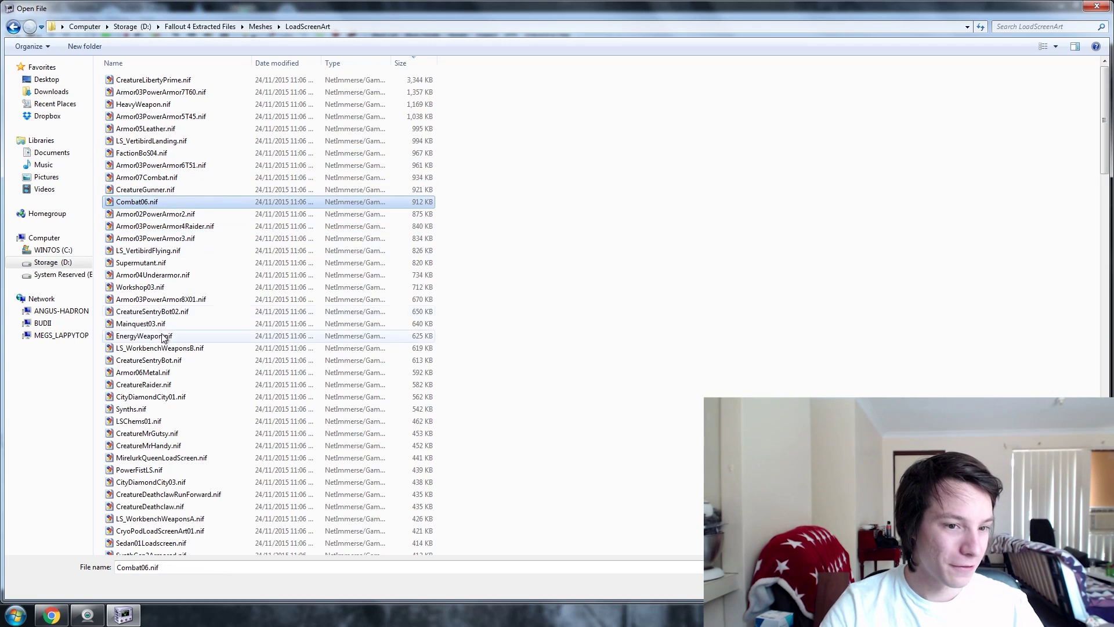
pyautogui.doubleClick(152, 311)
pyautogui.moveTo(598, 264); pyautogui.dragTo(524, 281)
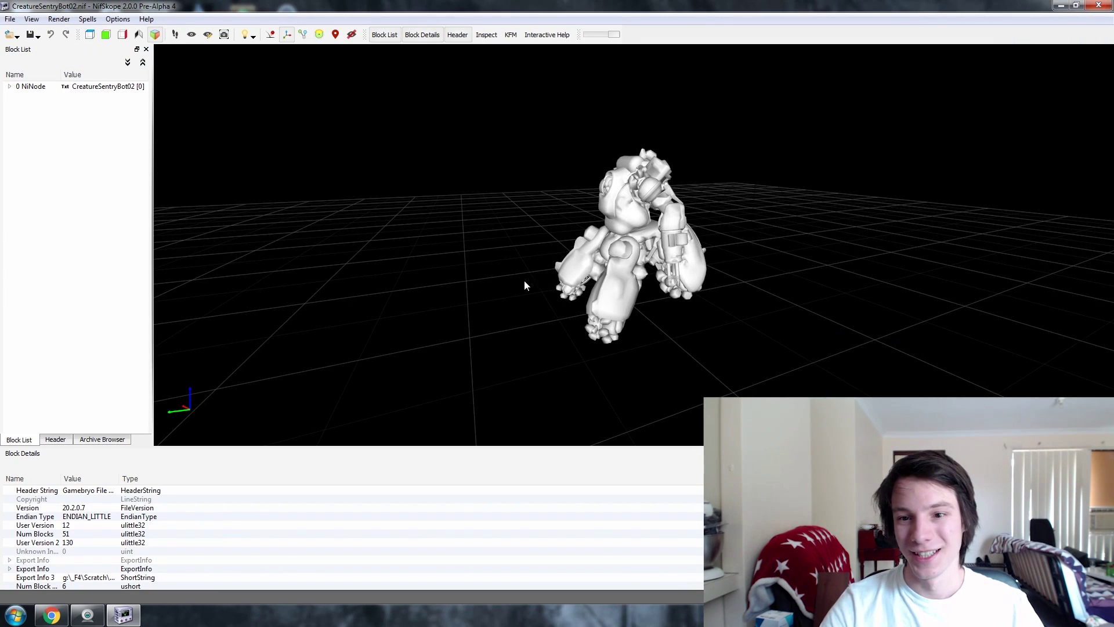
pyautogui.scroll(5, 587, 259)
pyautogui.scroll(-5, 614, 270)
pyautogui.moveTo(588, 259); pyautogui.dragTo(645, 293)
pyautogui.scroll(5, 644, 249)
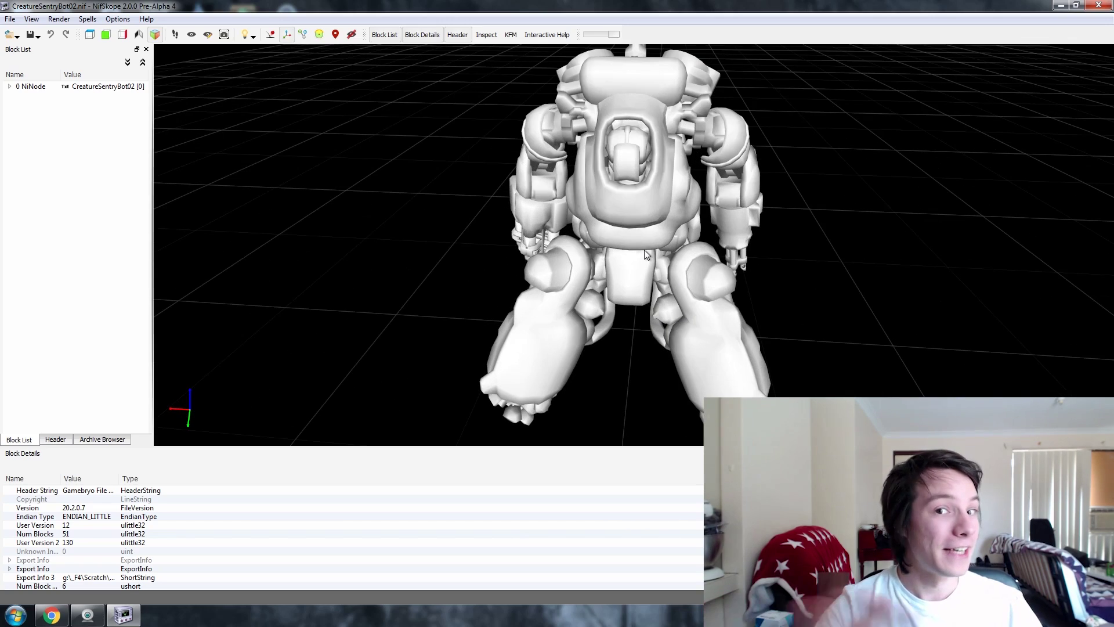
pyautogui.moveTo(645, 251); pyautogui.dragTo(587, 244)
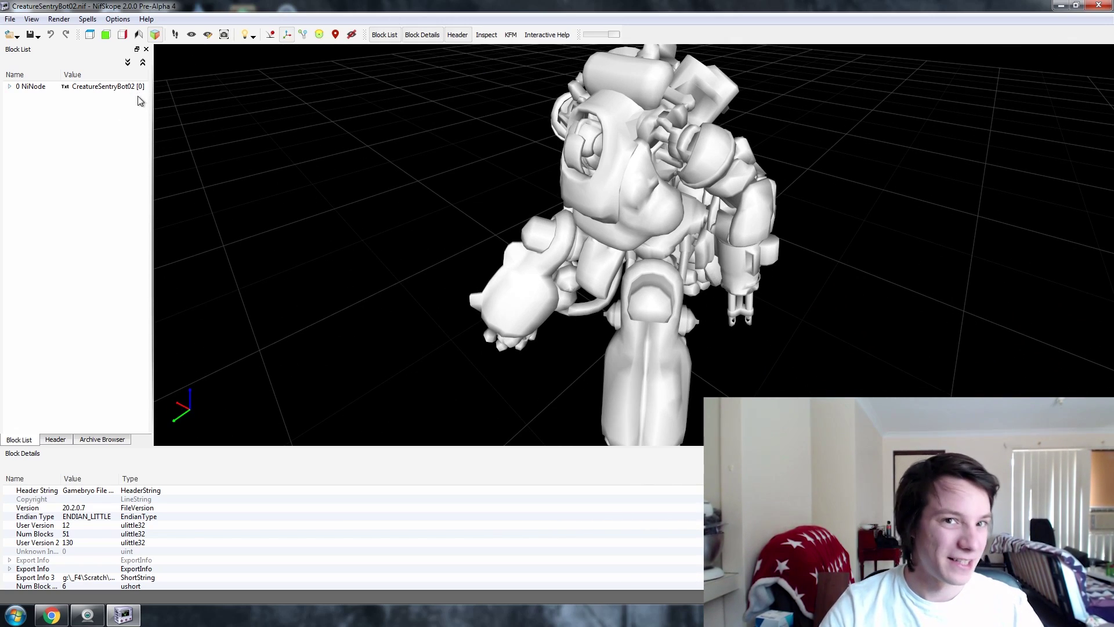
# Open Armor07Combat.nif from the LoadScreenArt folder and view the armored figure up close.
pyautogui.click(8, 20)
pyautogui.click(24, 44)
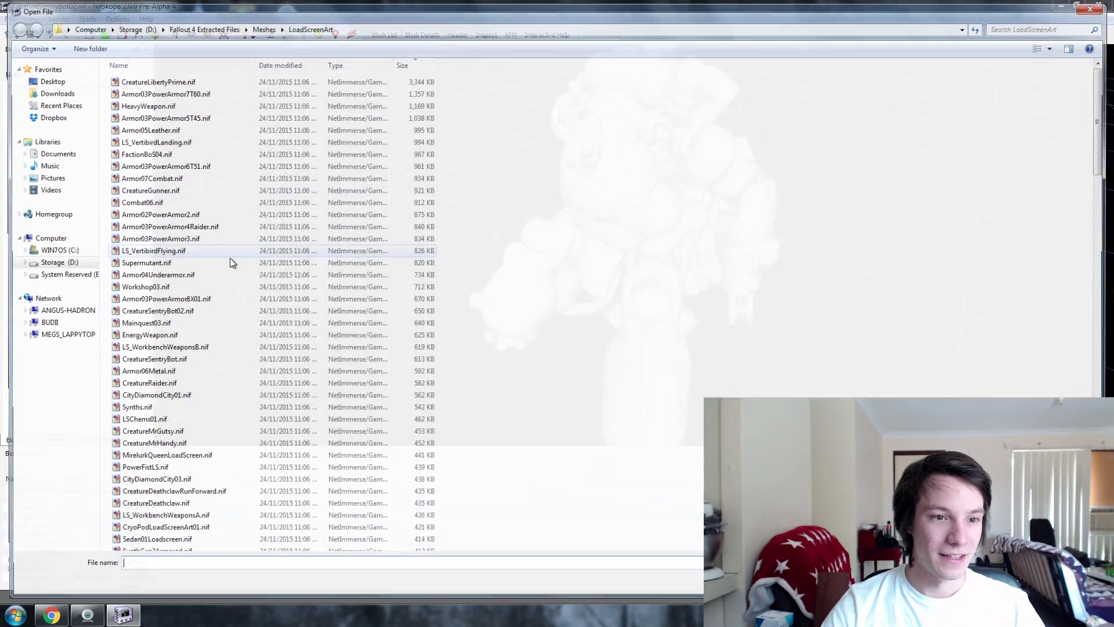
pyautogui.doubleClick(139, 182)
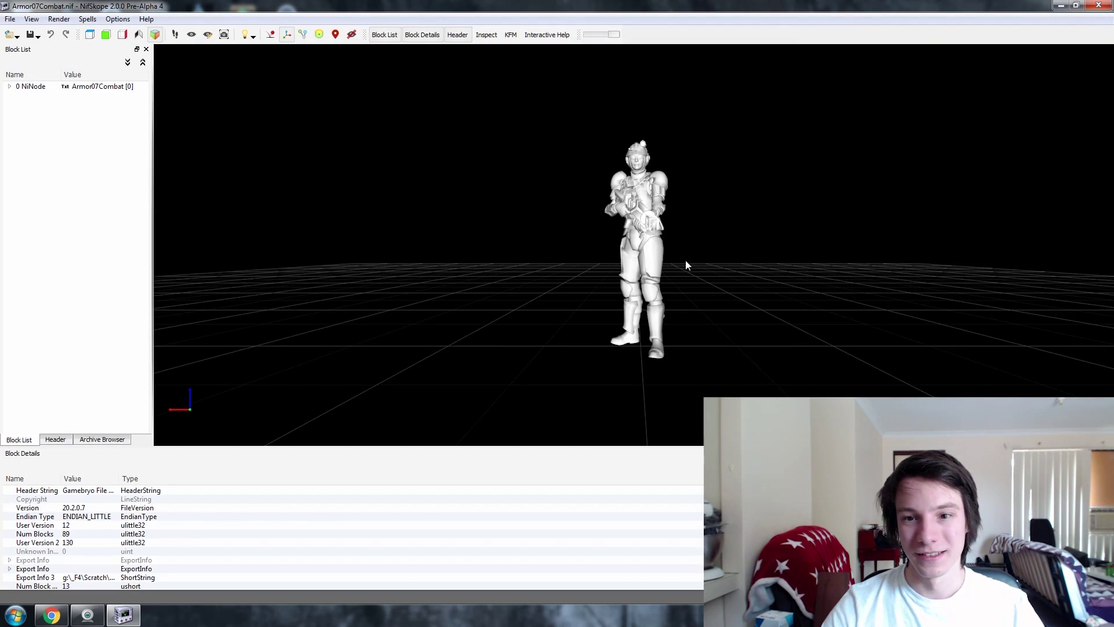
pyautogui.scroll(5, 677, 266)
# Start opening another file and look through the models listed in the LoadScreenArt folder.
pyautogui.click(17, 34)
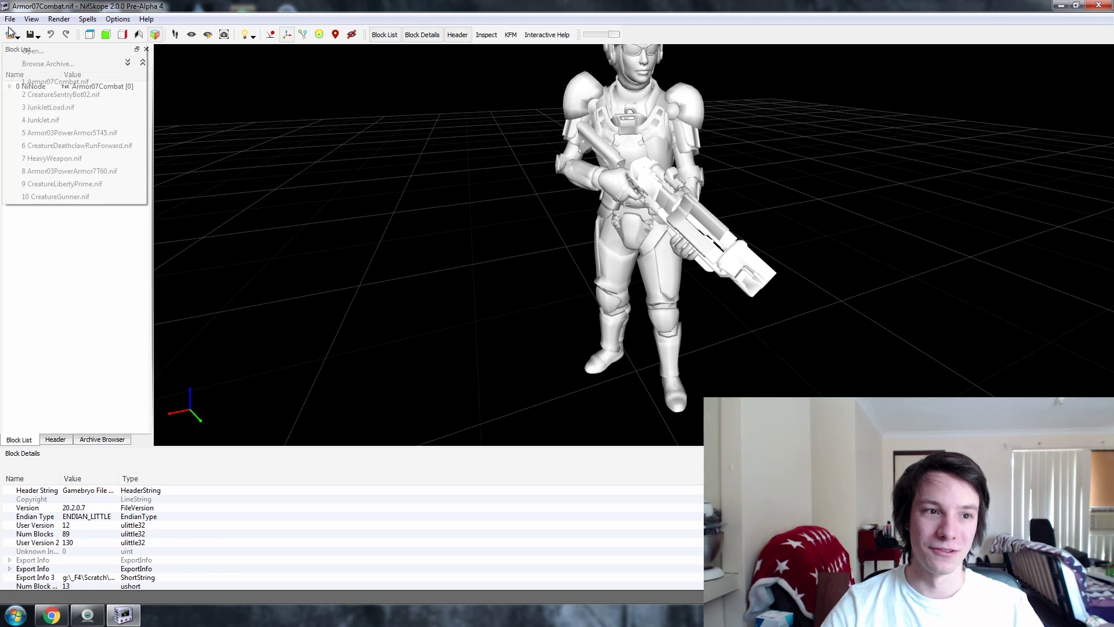
pyautogui.click(24, 46)
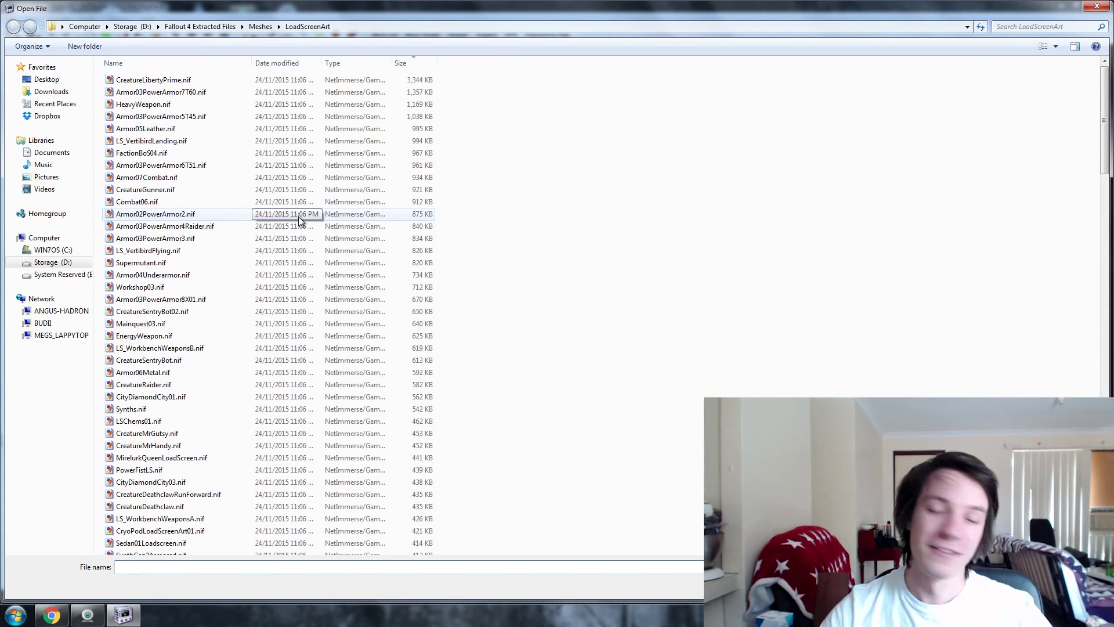
pyautogui.click(218, 178)
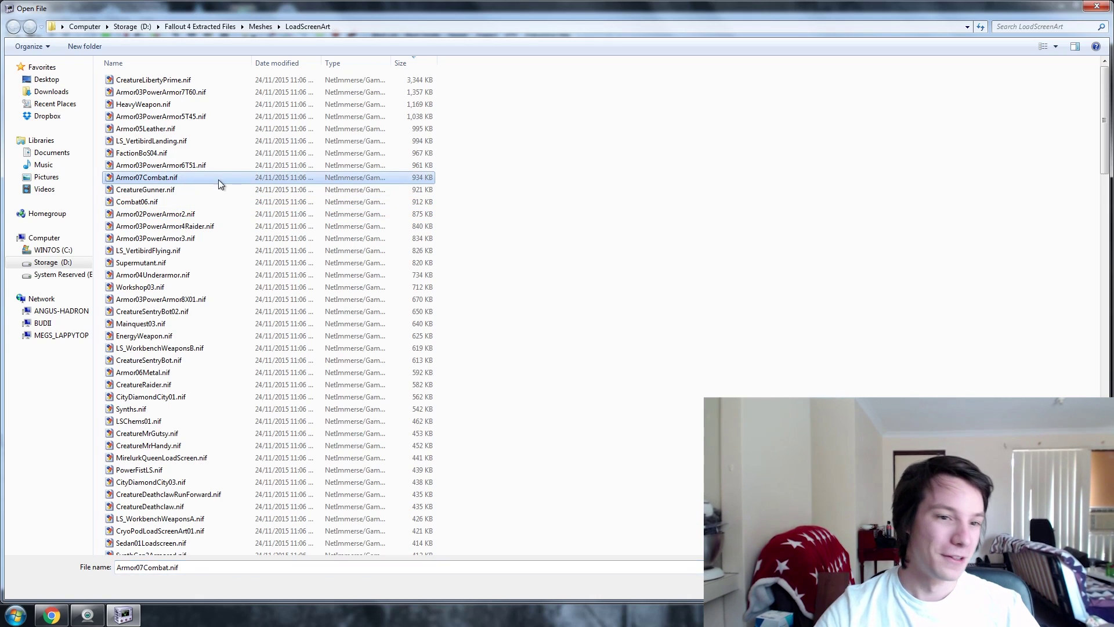
pyautogui.click(207, 154)
pyautogui.scroll(-1, 197, 182)
pyautogui.click(205, 184)
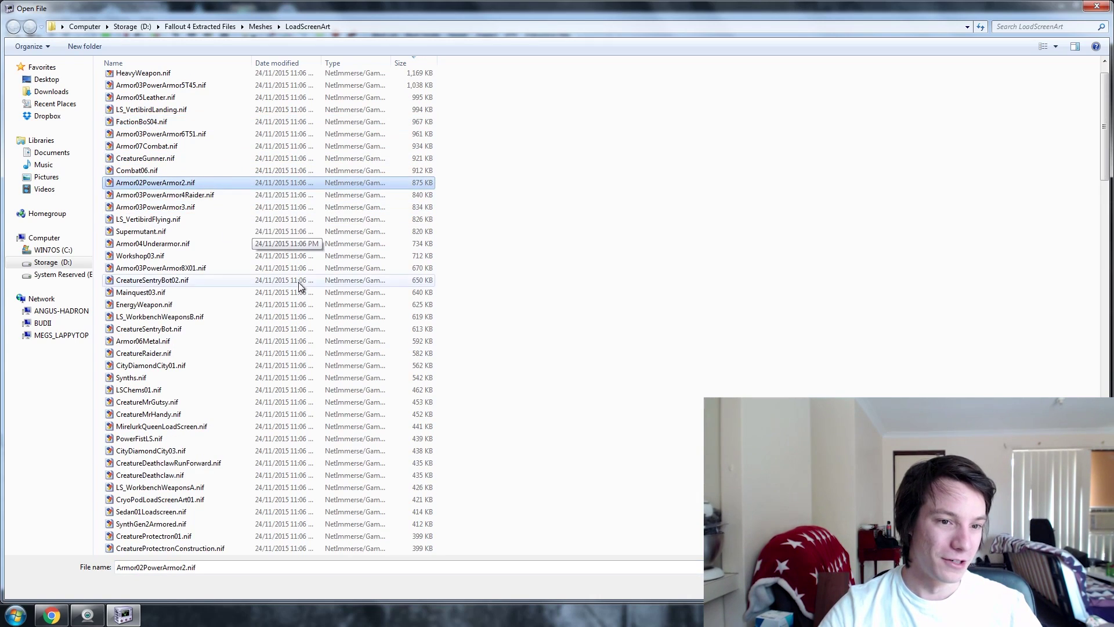
pyautogui.scroll(-1, 206, 186)
pyautogui.click(221, 231)
pyautogui.scroll(2, 219, 206)
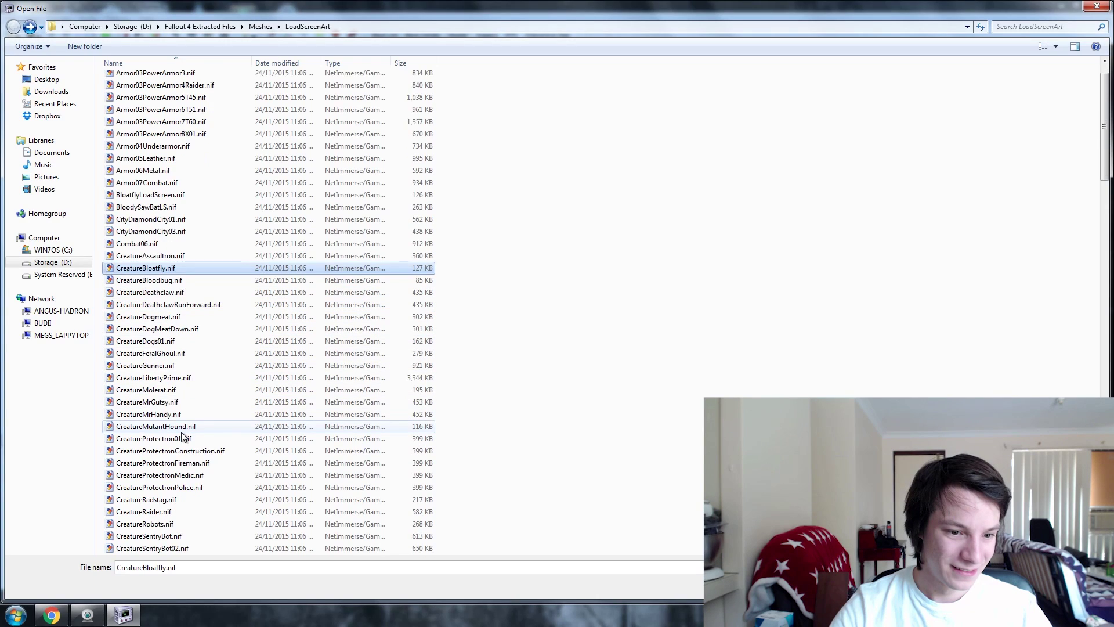
# Open CreatureDeathclaw.nif from the LoadScreenArt folder and examine the creature model from several angles.
pyautogui.click(177, 257)
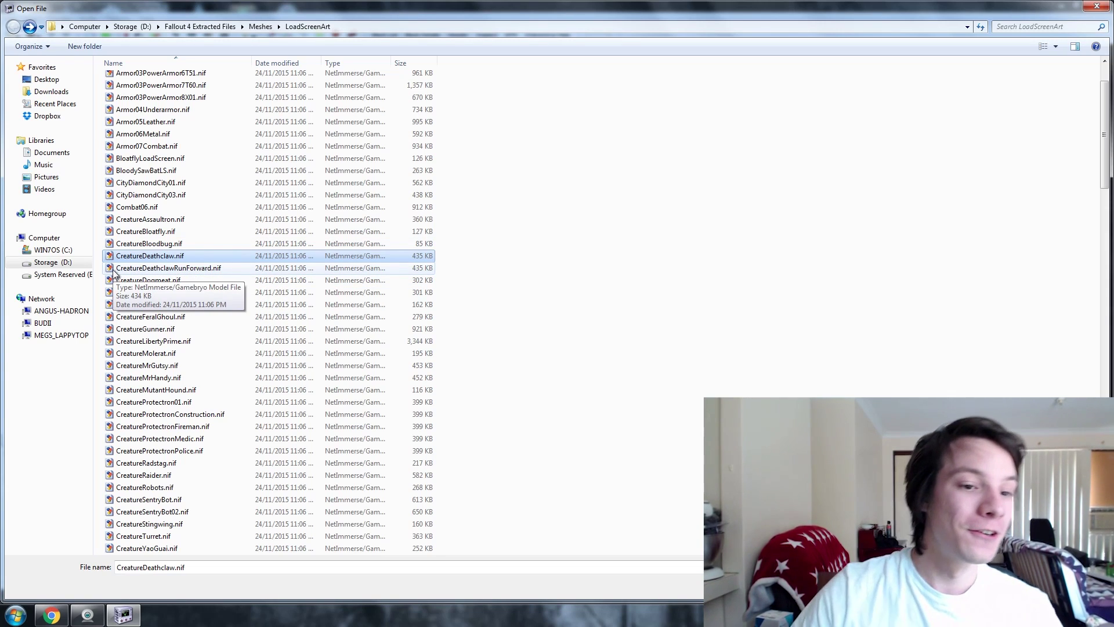
pyautogui.click(178, 243)
pyautogui.click(177, 255)
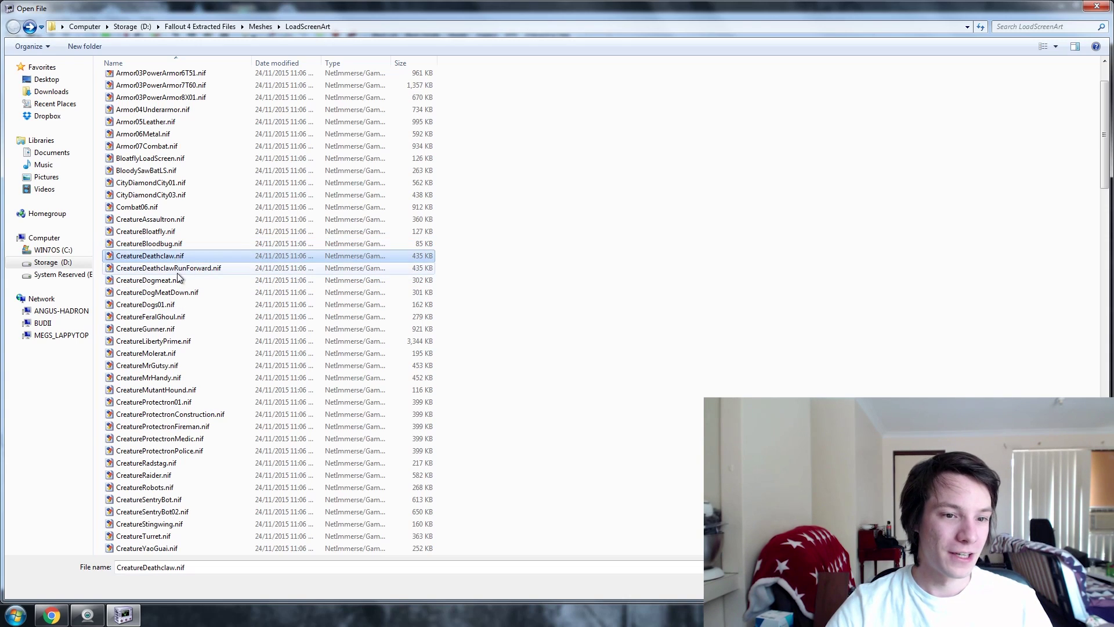
pyautogui.click(177, 268)
pyautogui.click(174, 256)
pyautogui.click(174, 268)
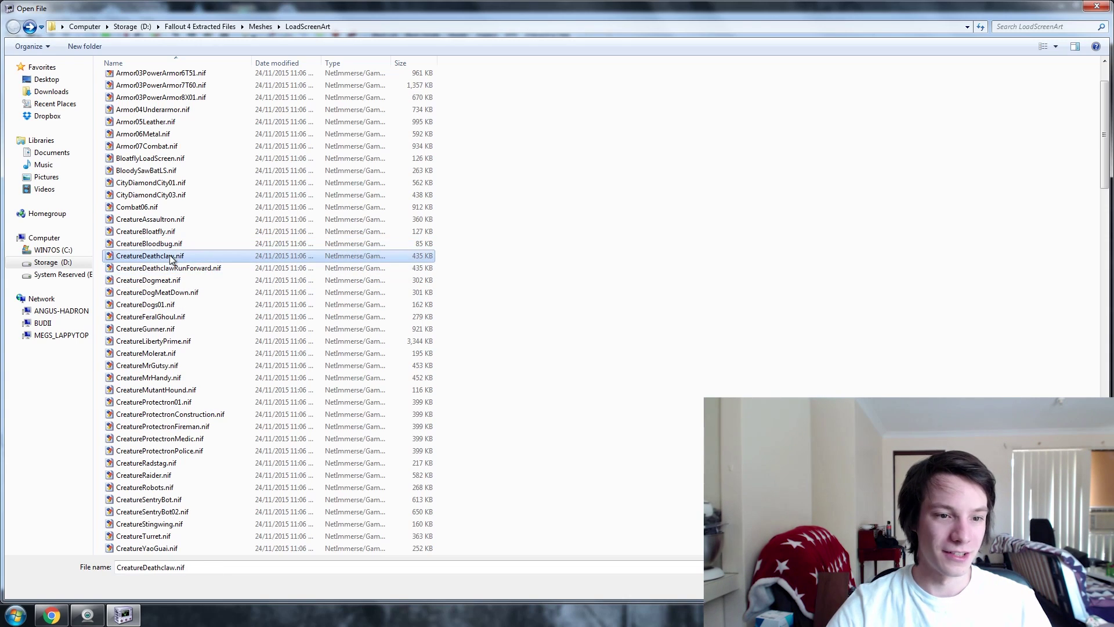
pyautogui.doubleClick(174, 256)
pyautogui.moveTo(618, 266); pyautogui.dragTo(661, 253)
pyautogui.scroll(2, 663, 273)
pyautogui.scroll(-2, 660, 253)
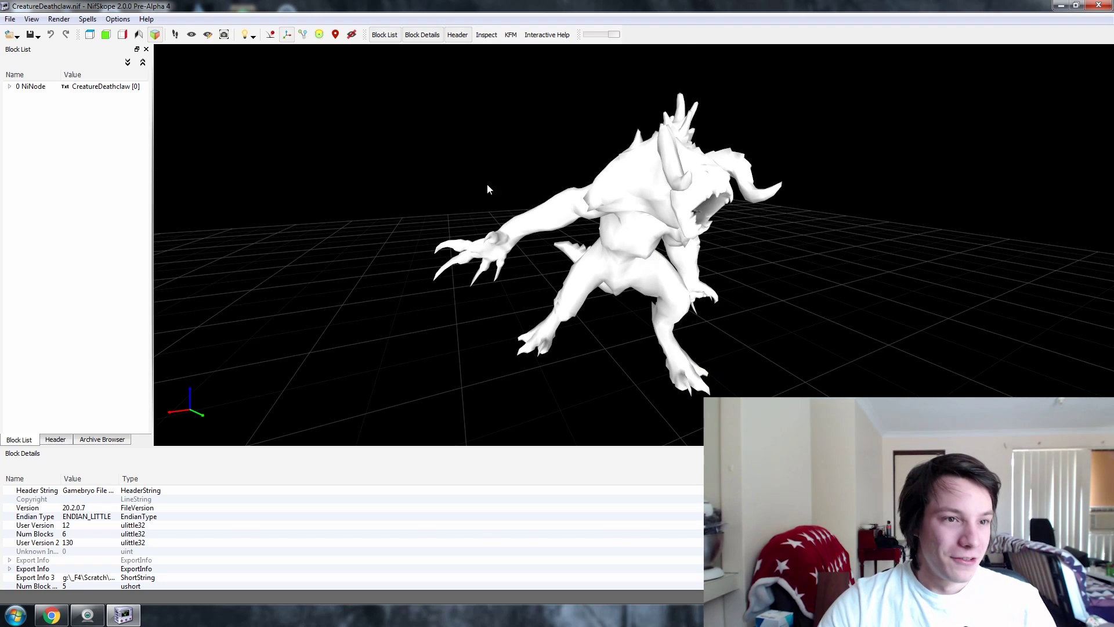
# Export the entire Deathclaw scene as OBJ, replacing deathclaw3.obj in the Fallout 4 Extracted Files folder, and close NifSkope.
pyautogui.click(9, 19)
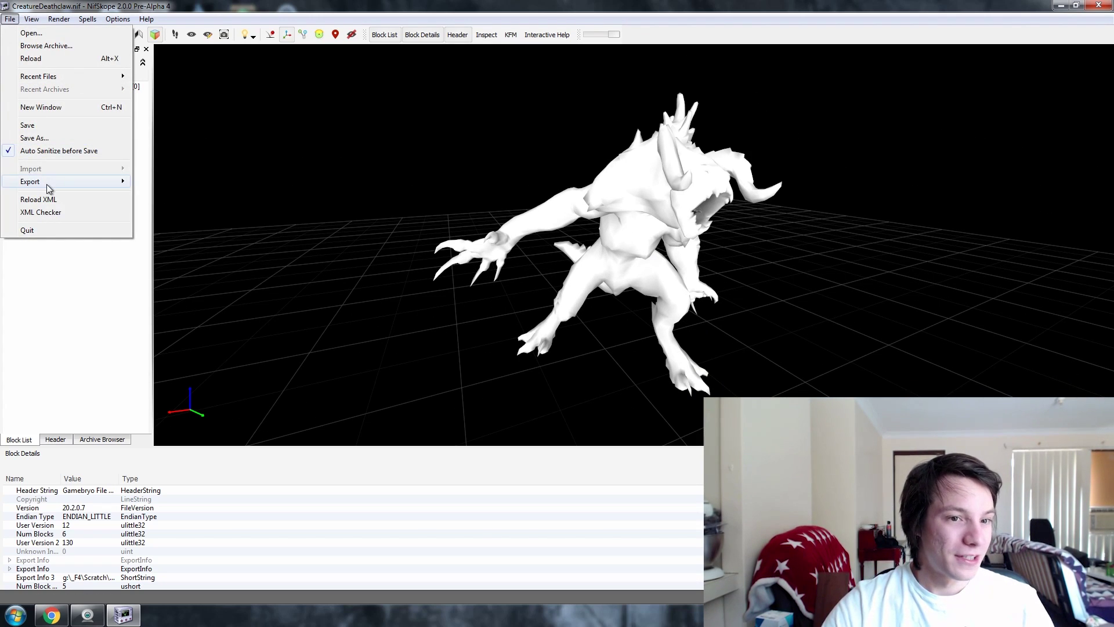
pyautogui.moveTo(130, 187)
pyautogui.click(167, 183)
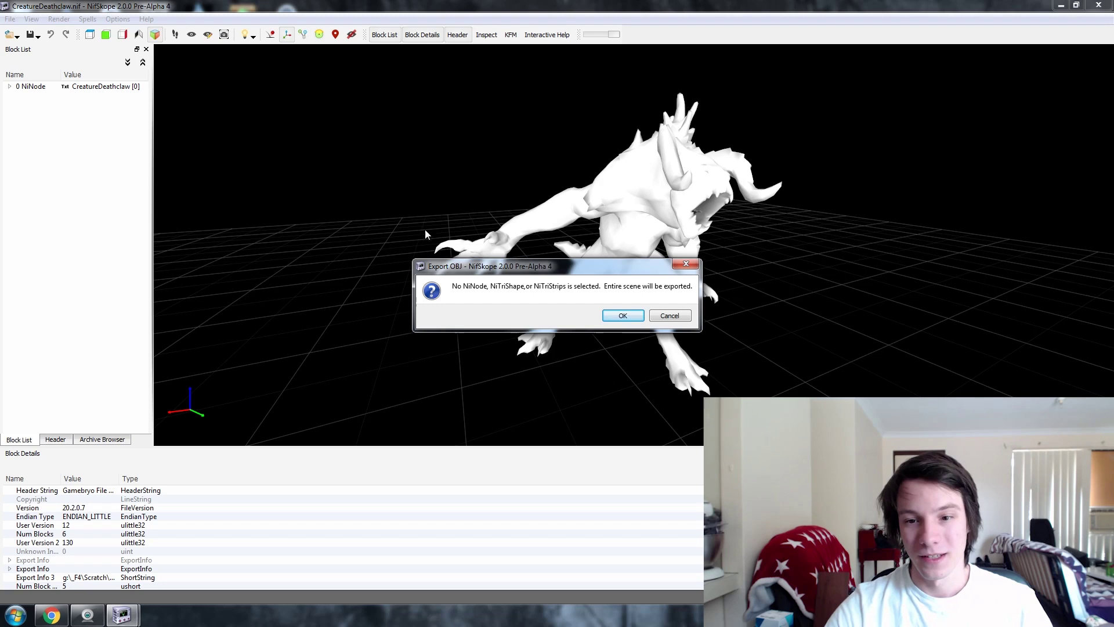
pyautogui.click(626, 316)
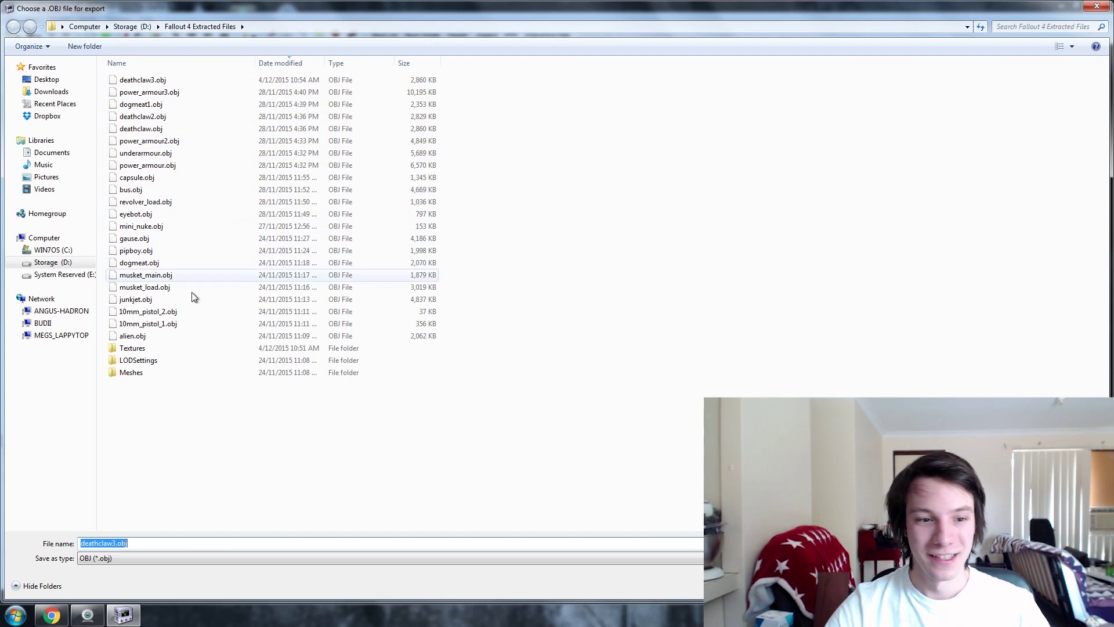
pyautogui.press('Return')
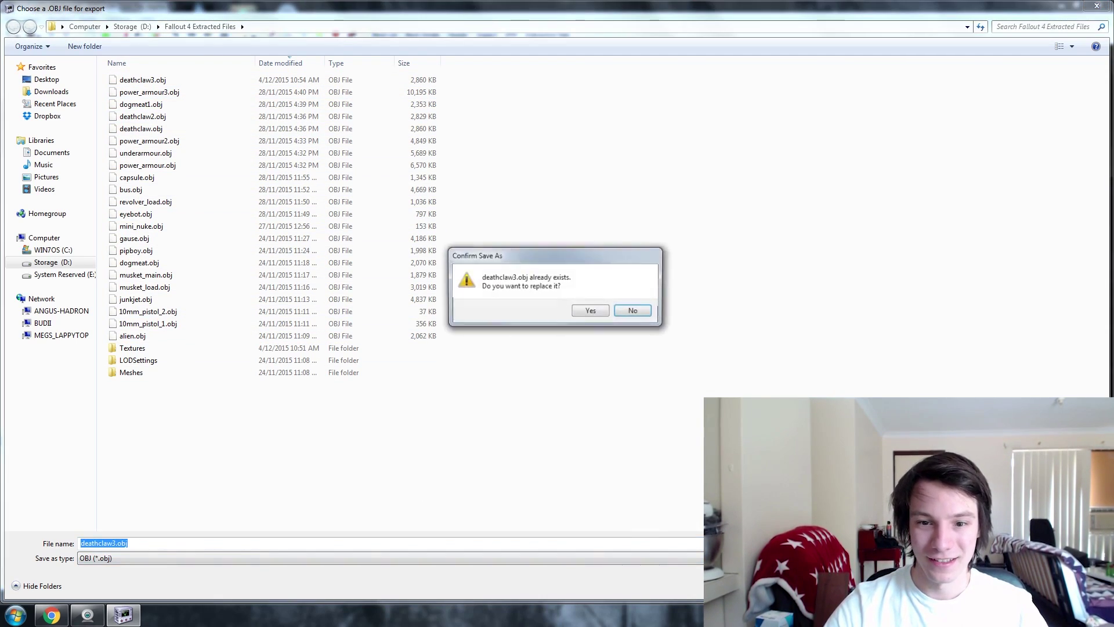
pyautogui.click(591, 311)
pyautogui.moveTo(596, 314); pyautogui.dragTo(1086, 25)
pyautogui.click(1108, 7)
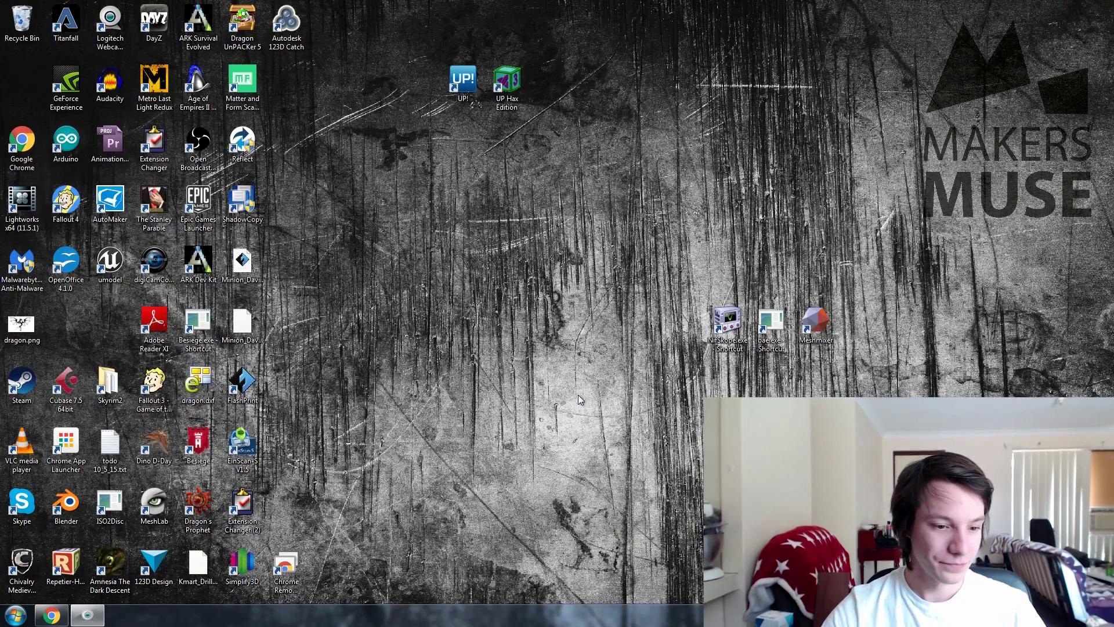
# Launch Meshmixer and import deathclaw3.obj from the Fallout 4 Extracted Files folder.
pyautogui.doubleClick(820, 327)
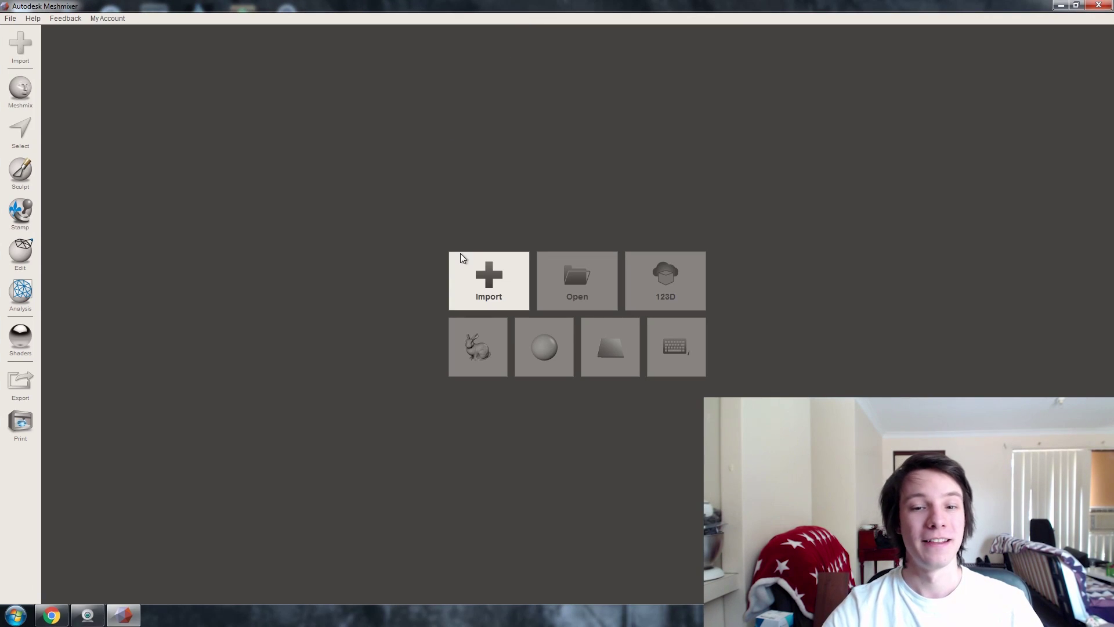
pyautogui.click(467, 264)
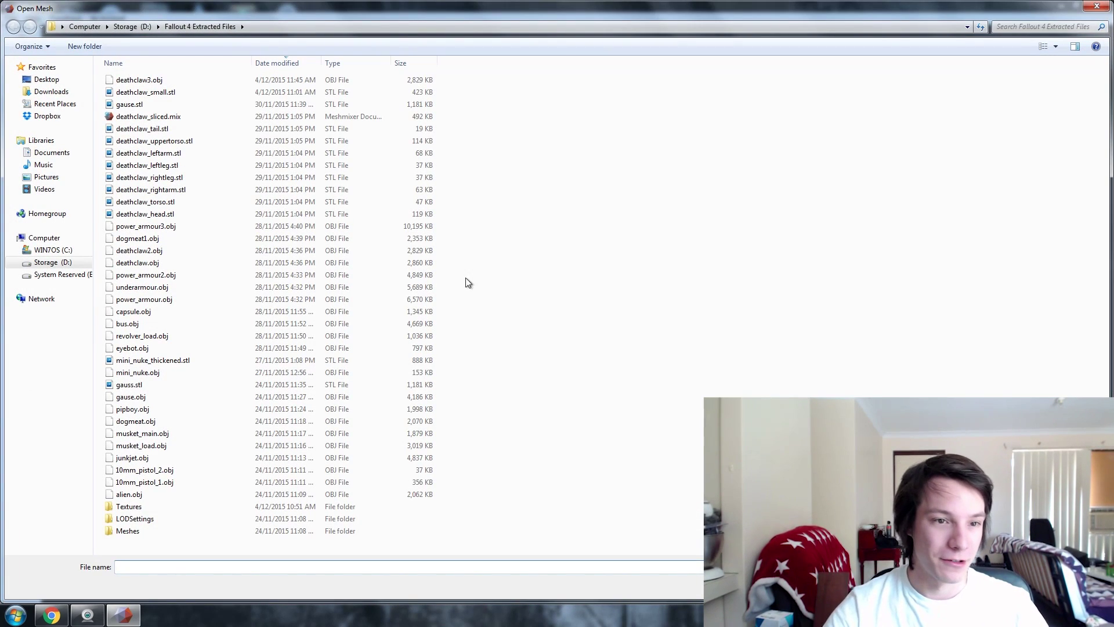
pyautogui.doubleClick(168, 81)
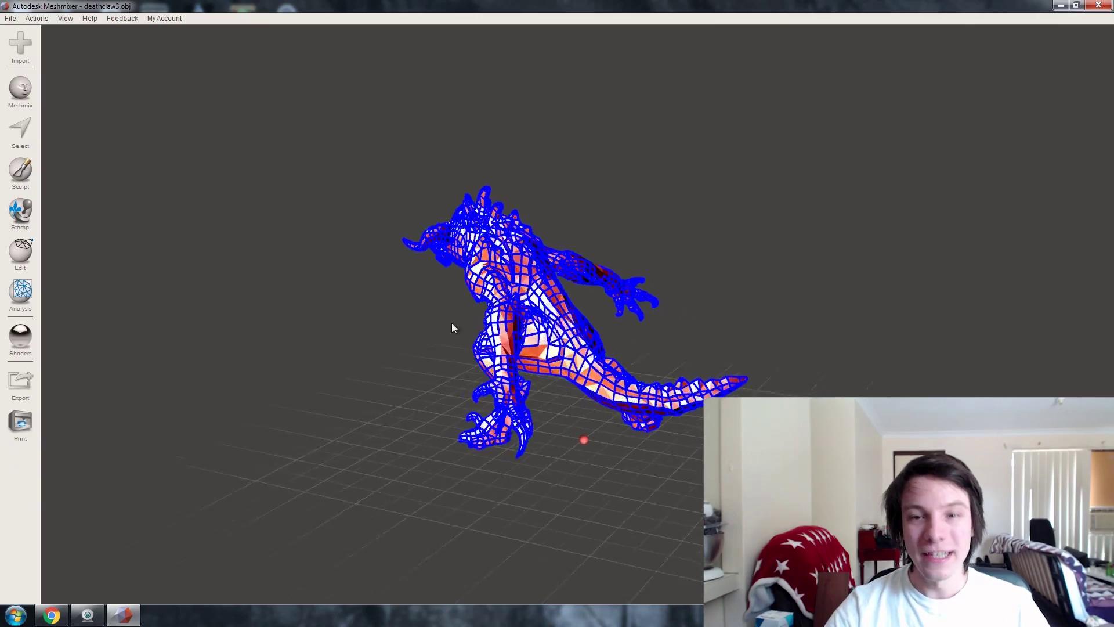
pyautogui.moveTo(453, 326); pyautogui.dragTo(504, 278, button='right')
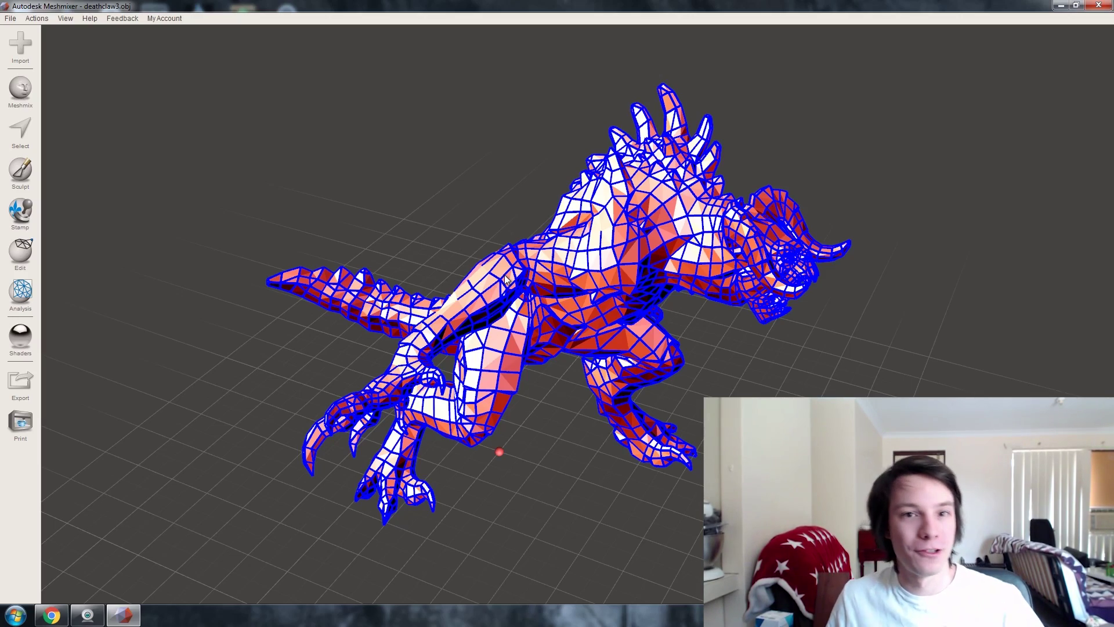
# Check the imported Deathclaw mesh for defects with the Inspector, without repairing anything, and leave the tool.
pyautogui.moveTo(505, 280); pyautogui.dragTo(77, 250, button='right')
pyautogui.click(17, 296)
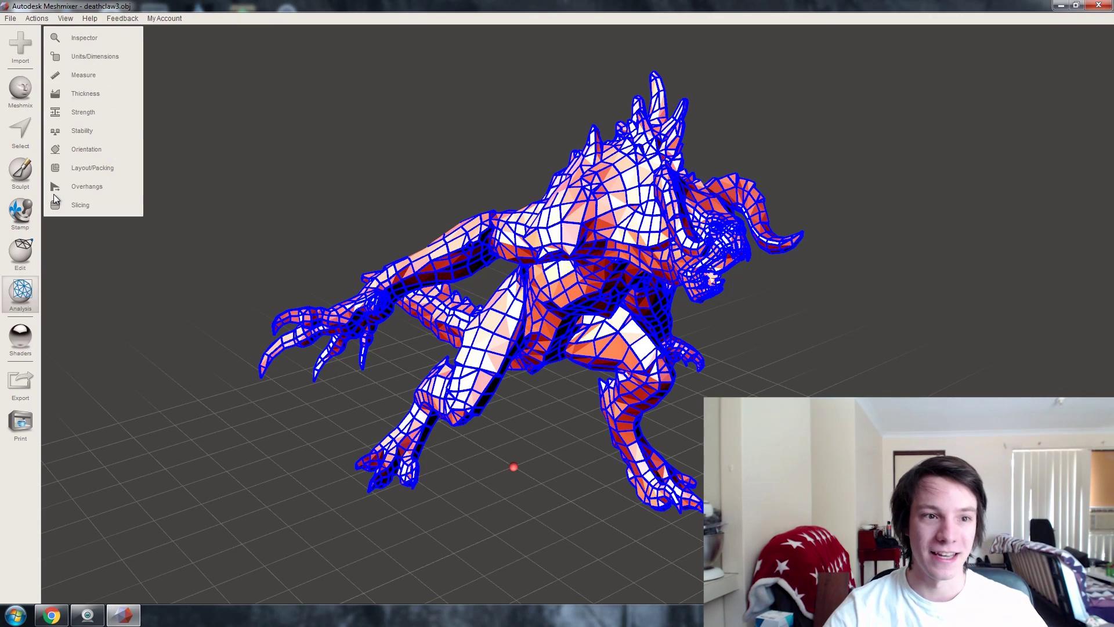
pyautogui.click(95, 45)
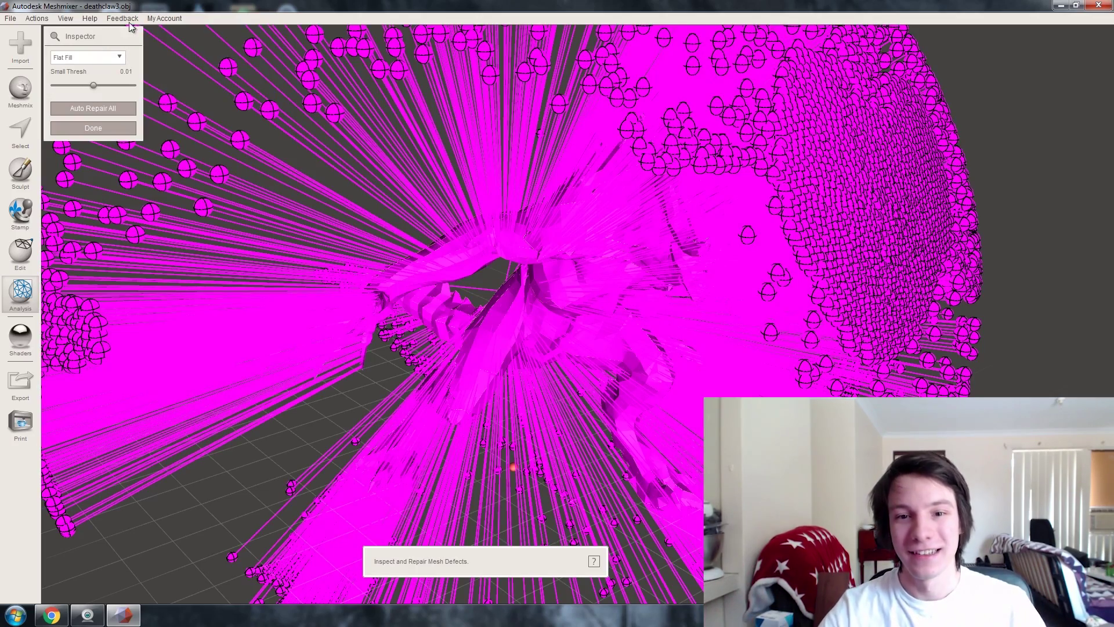
pyautogui.scroll(-5, 470, 137)
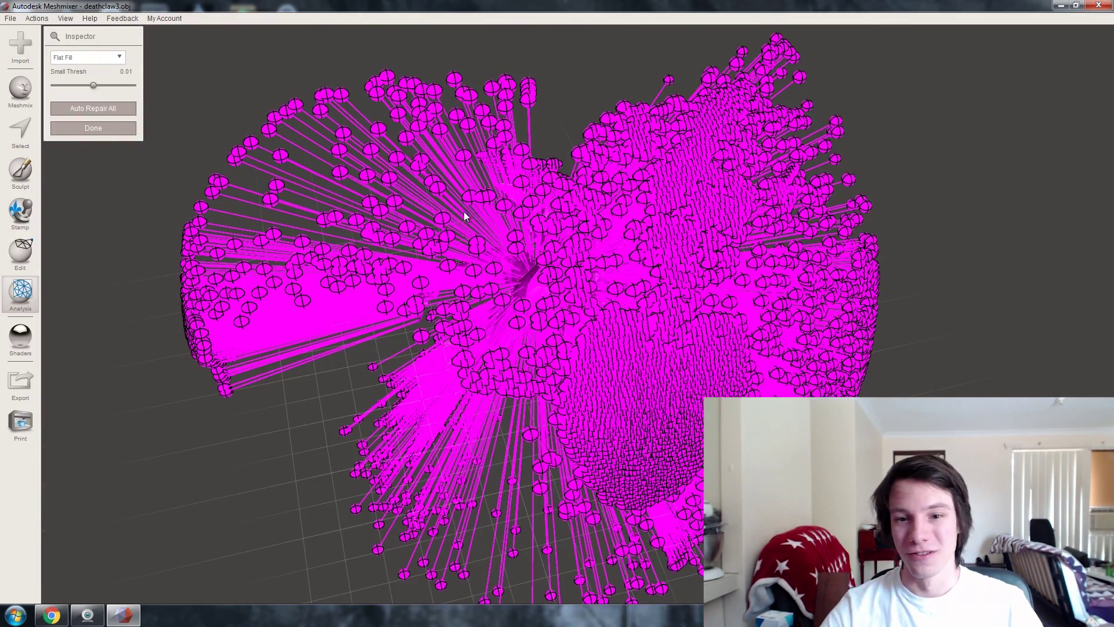
pyautogui.moveTo(465, 214); pyautogui.dragTo(468, 195, button='right')
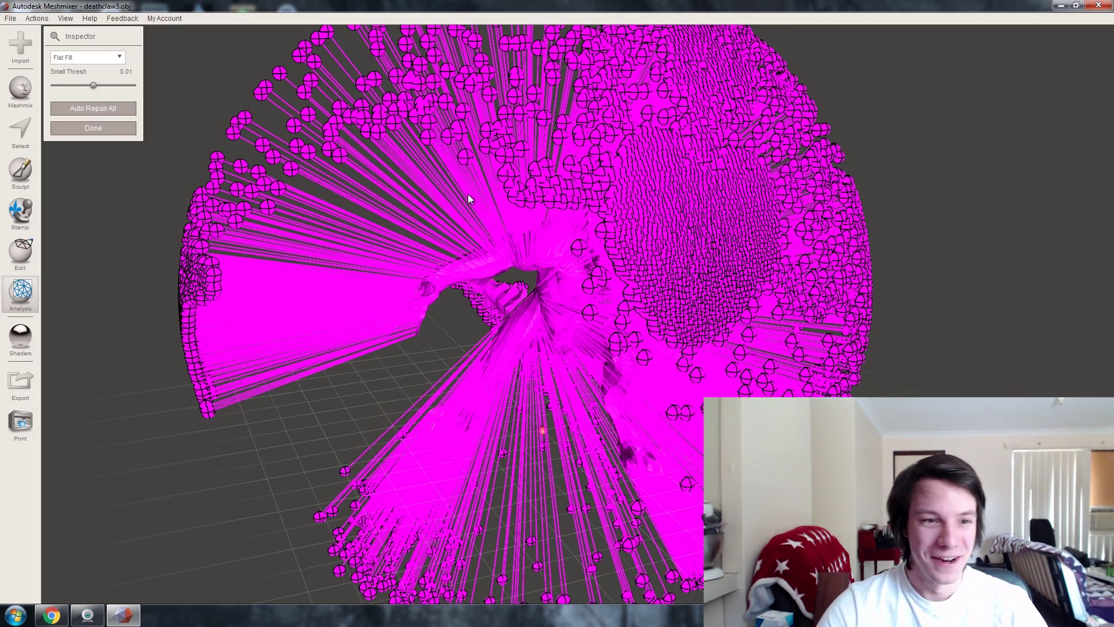
pyautogui.press('Escape')
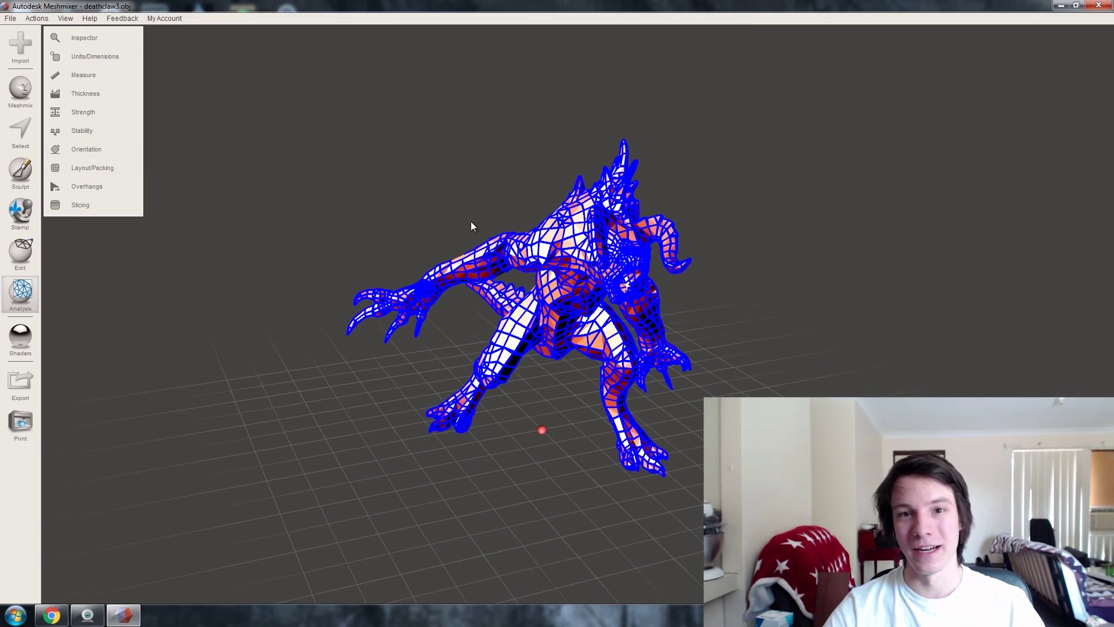
pyautogui.moveTo(471, 221); pyautogui.dragTo(502, 231, button='right')
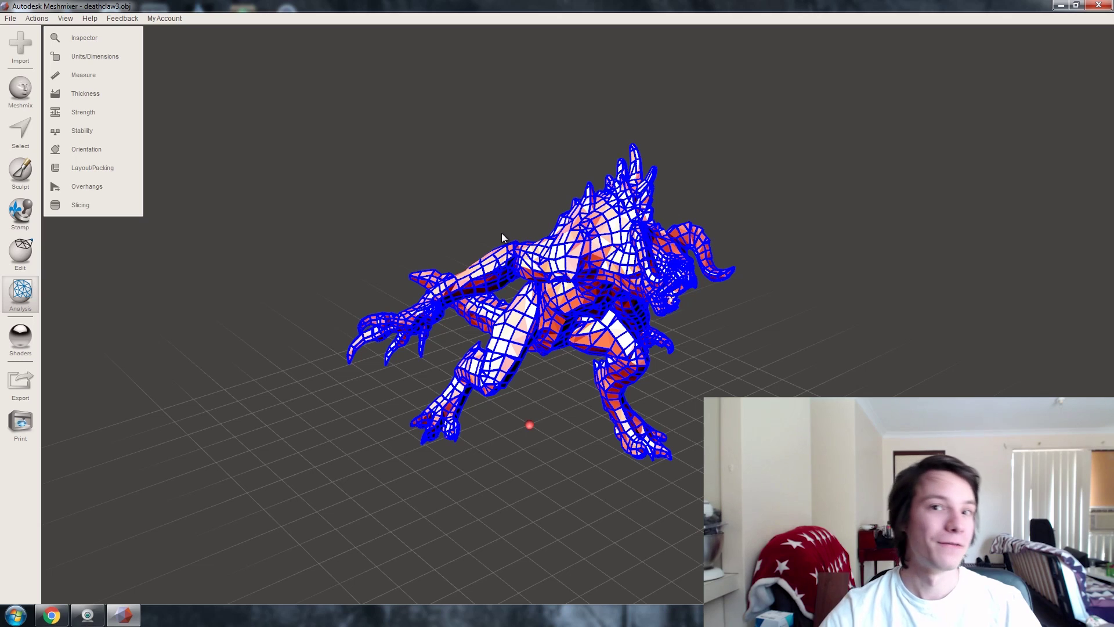
# Switch to the Model Repair Service in Chrome, upload deathclaw3.obj for repair and download the fixed model.
pyautogui.click(44, 616)
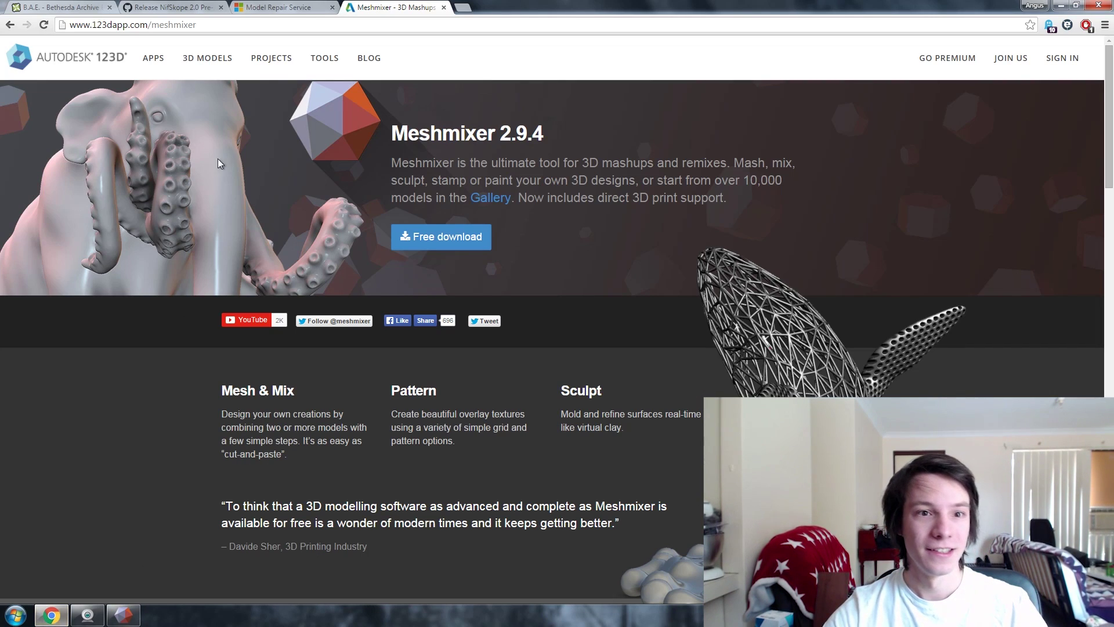
pyautogui.click(279, 7)
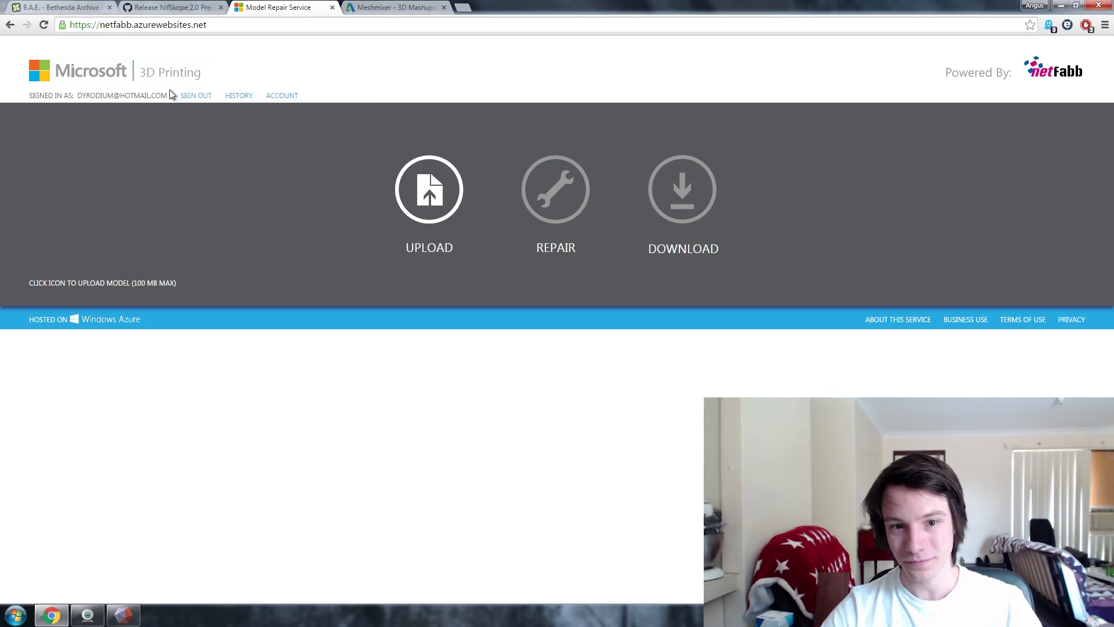
pyautogui.click(443, 184)
pyautogui.click(200, 91)
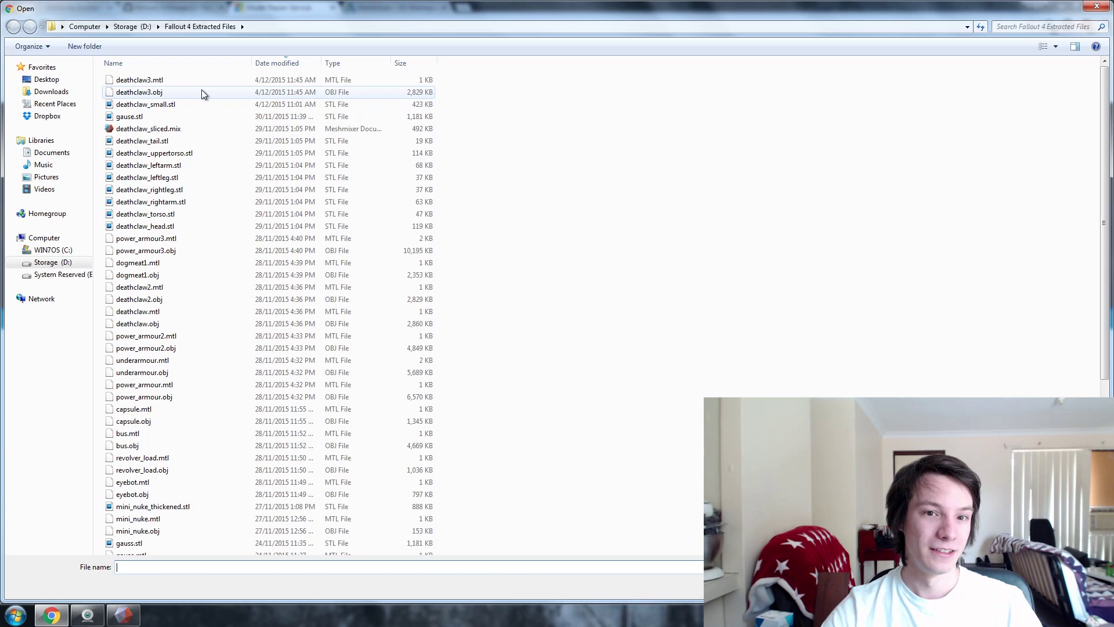
pyautogui.doubleClick(201, 92)
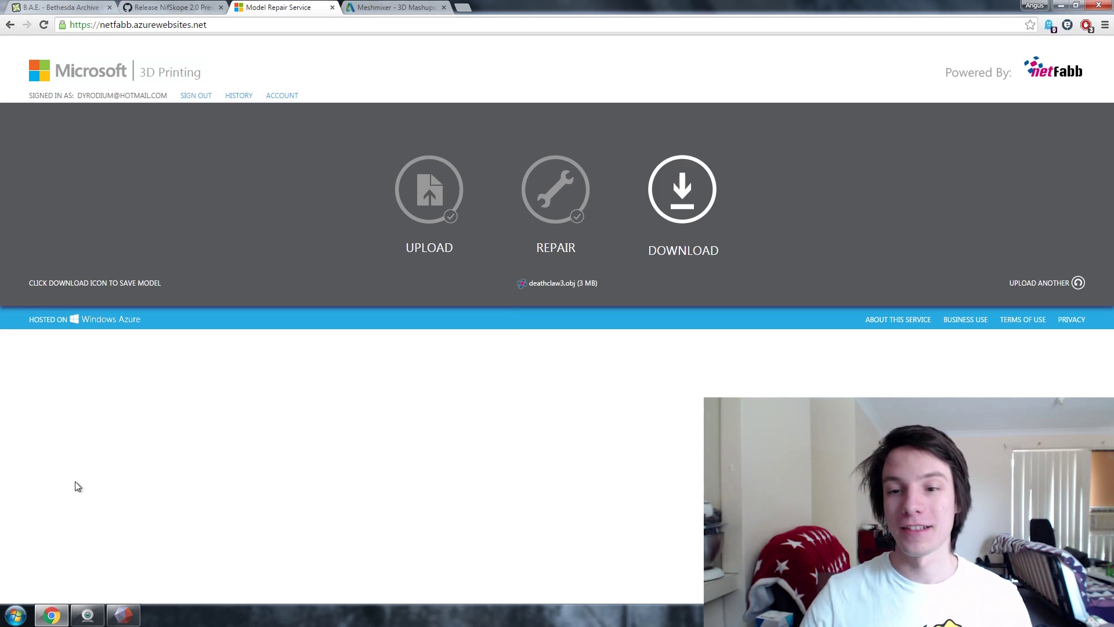
pyautogui.click(702, 184)
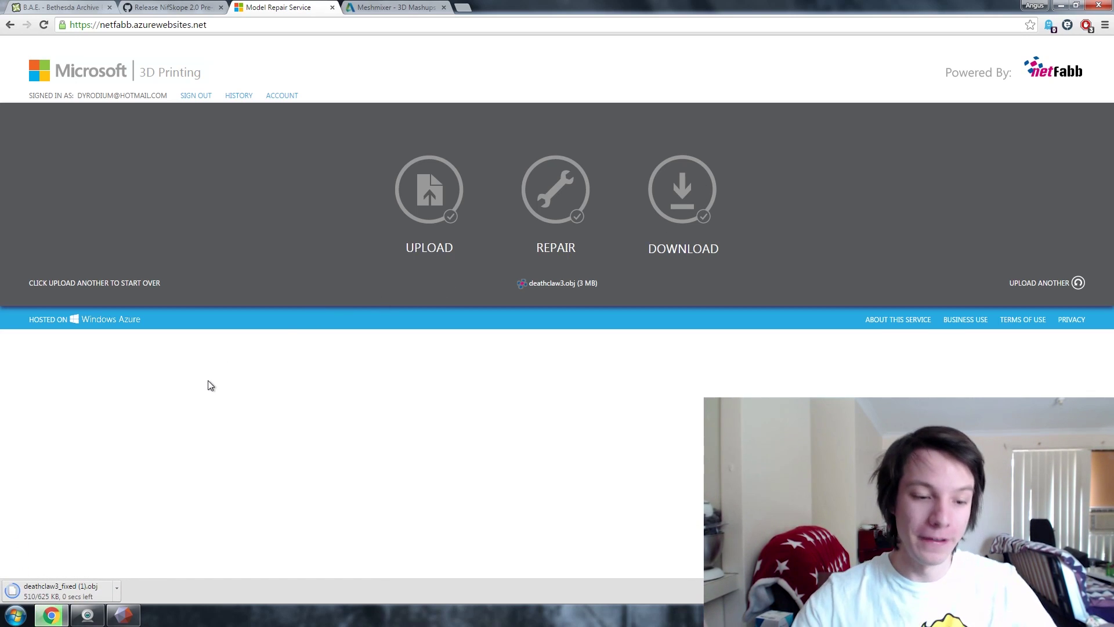
# Return to Meshmixer and import the repaired deathclaw3_fixed (1).obj, appending it to the current mesh.
pyautogui.click(124, 615)
pyautogui.click(11, 18)
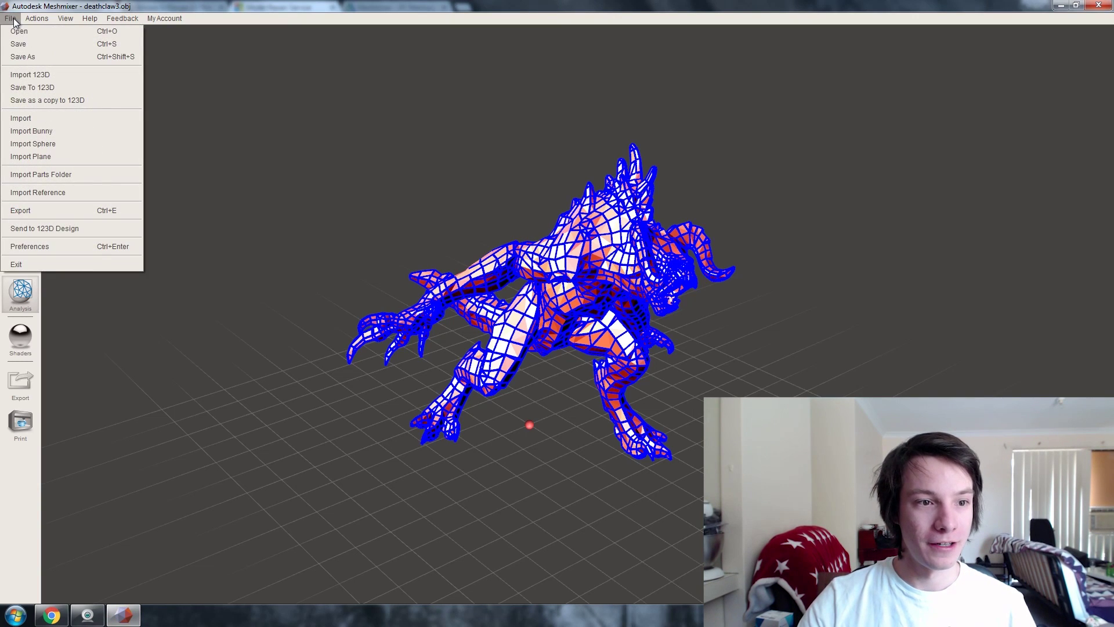
pyautogui.click(37, 131)
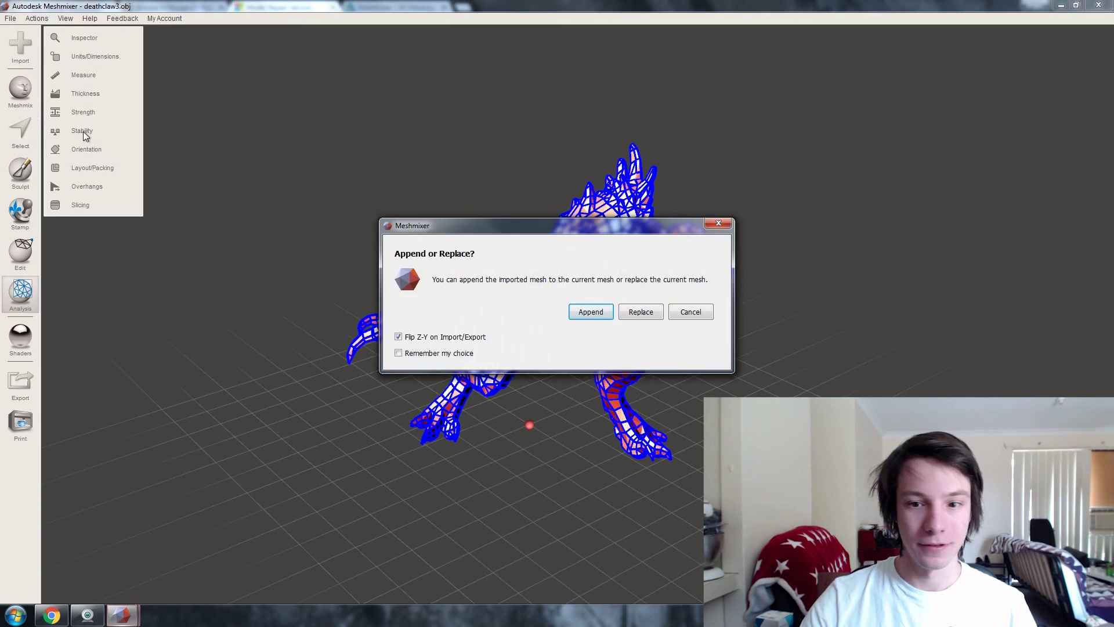
pyautogui.click(597, 315)
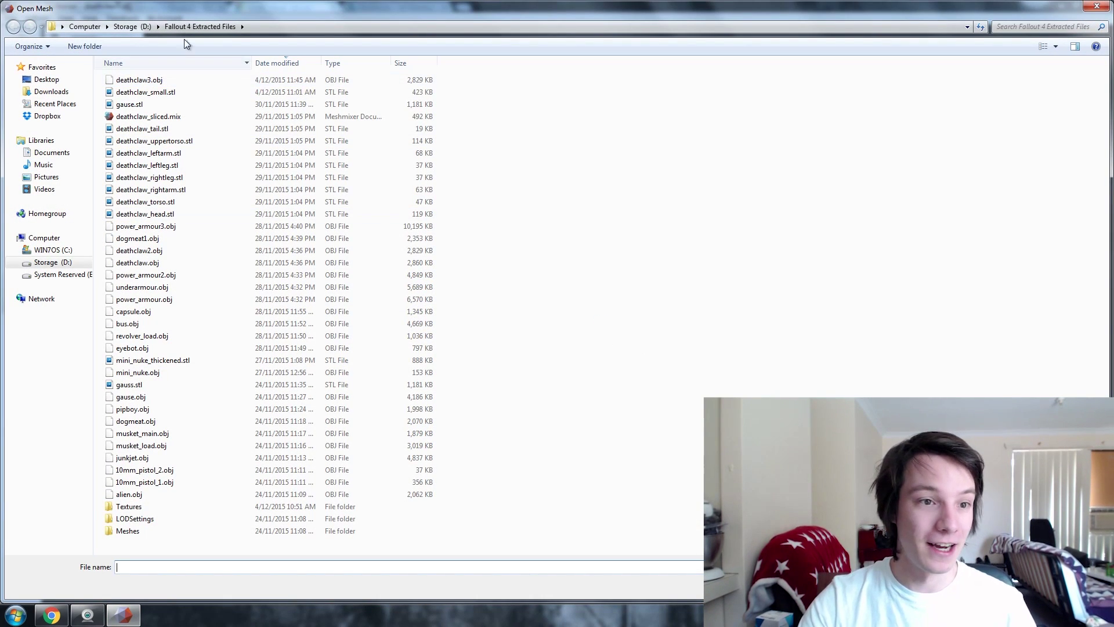
pyautogui.doubleClick(140, 80)
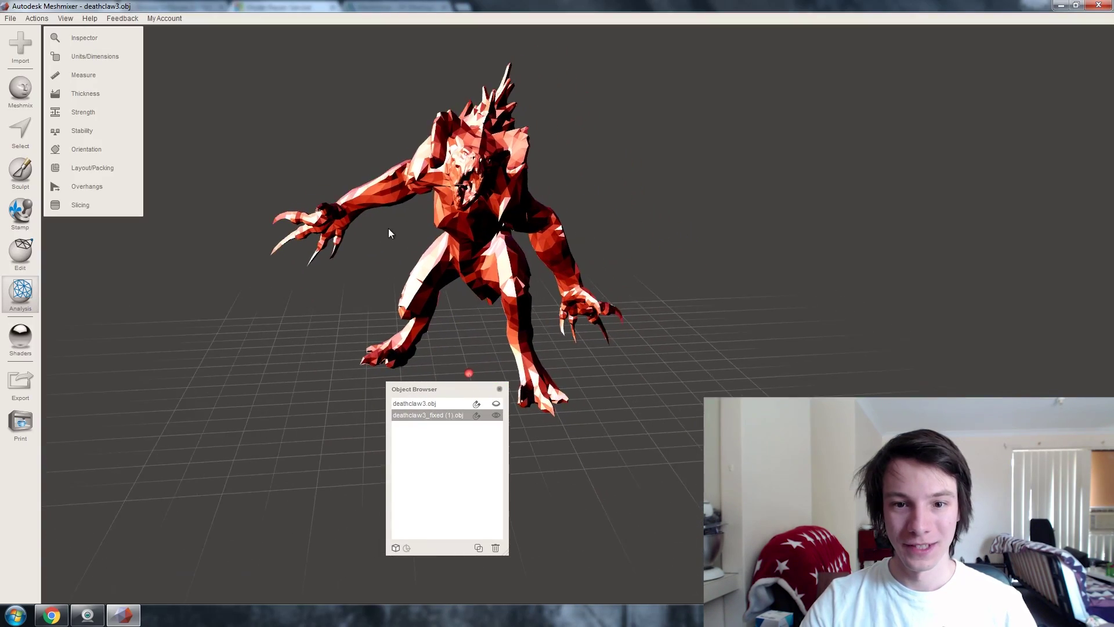
# Check the repaired Deathclaw mesh for remaining defects with the Inspector, viewing it from several sides.
pyautogui.moveTo(389, 233); pyautogui.dragTo(310, 296, button='right')
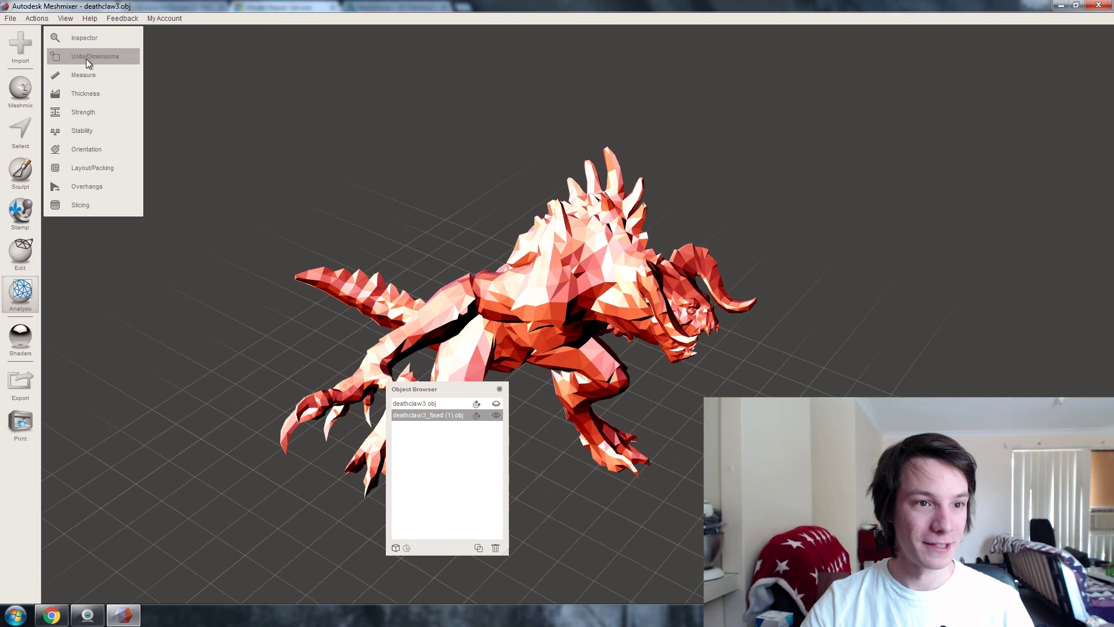
pyautogui.click(84, 37)
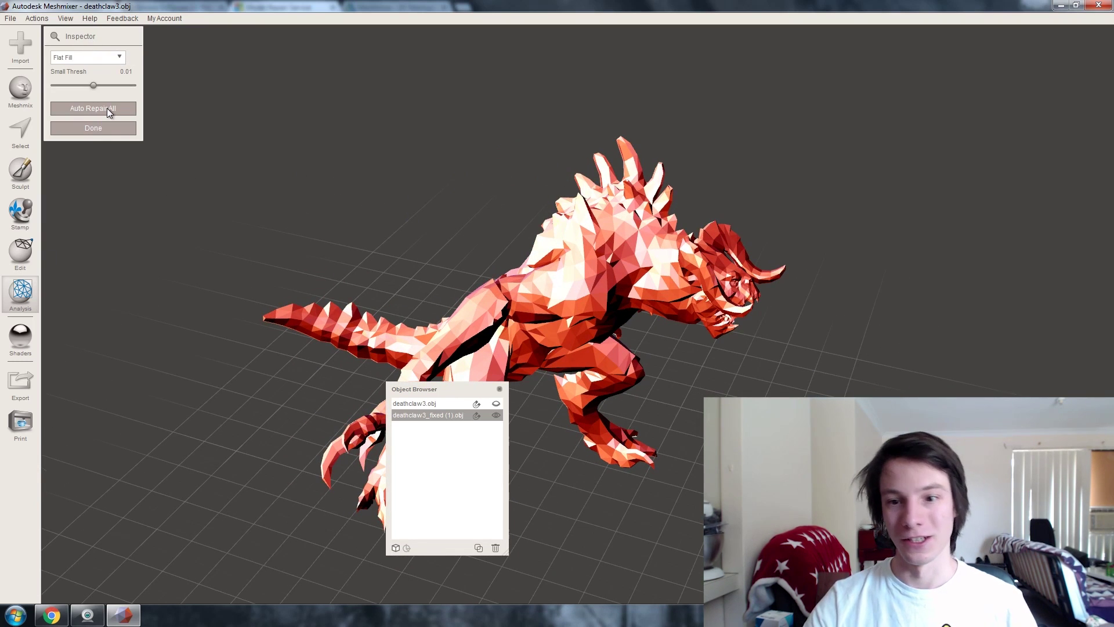
pyautogui.moveTo(151, 98); pyautogui.dragTo(337, 189, button='right')
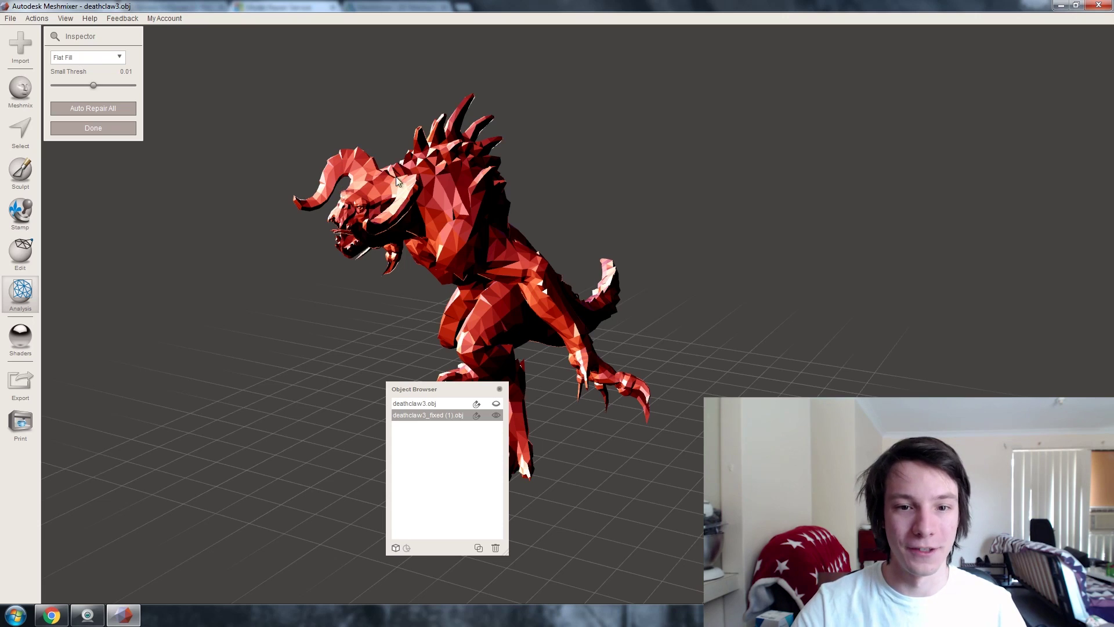
pyautogui.moveTo(397, 181); pyautogui.dragTo(493, 216, button='right')
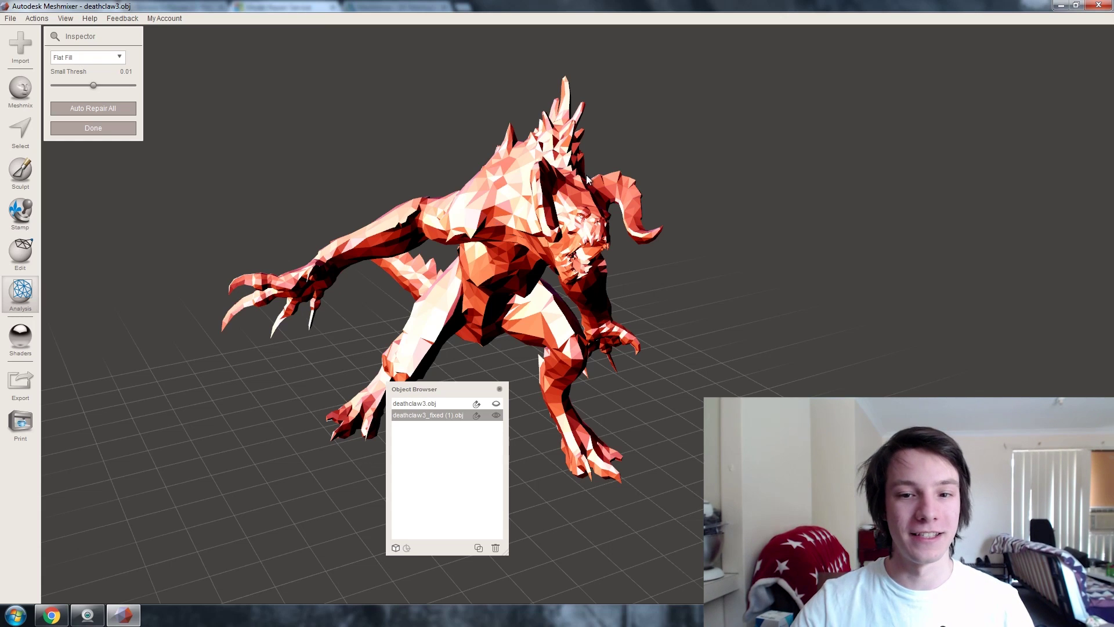
pyautogui.moveTo(493, 217); pyautogui.dragTo(404, 206, button='right')
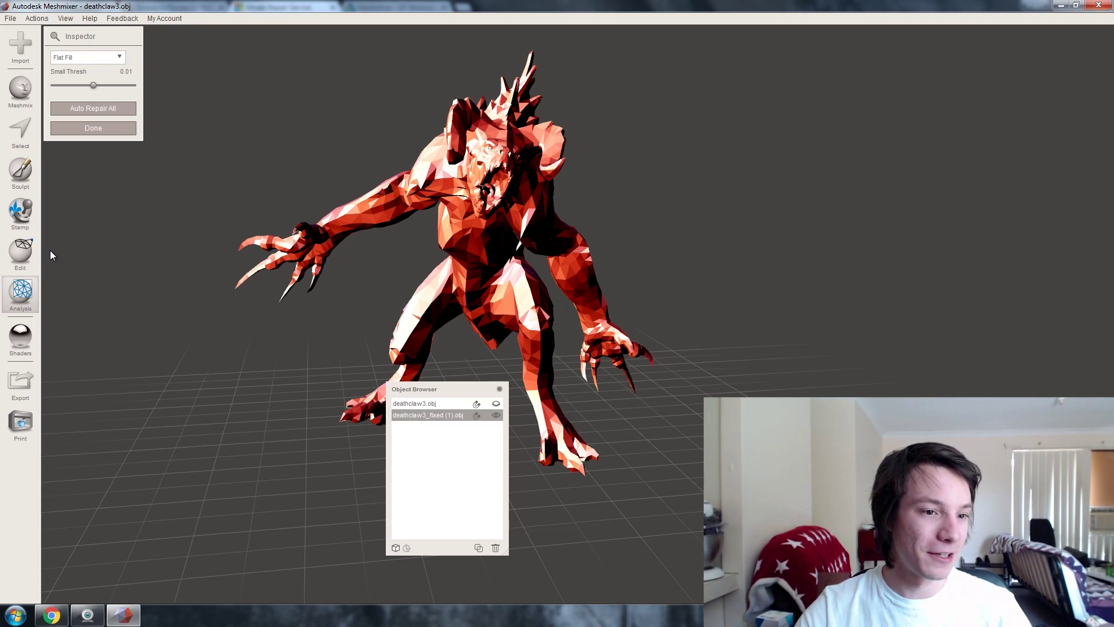
# Check the repaired Deathclaw's overall size with the Units/Dimensions analysis.
pyautogui.click(19, 299)
pyautogui.click(64, 56)
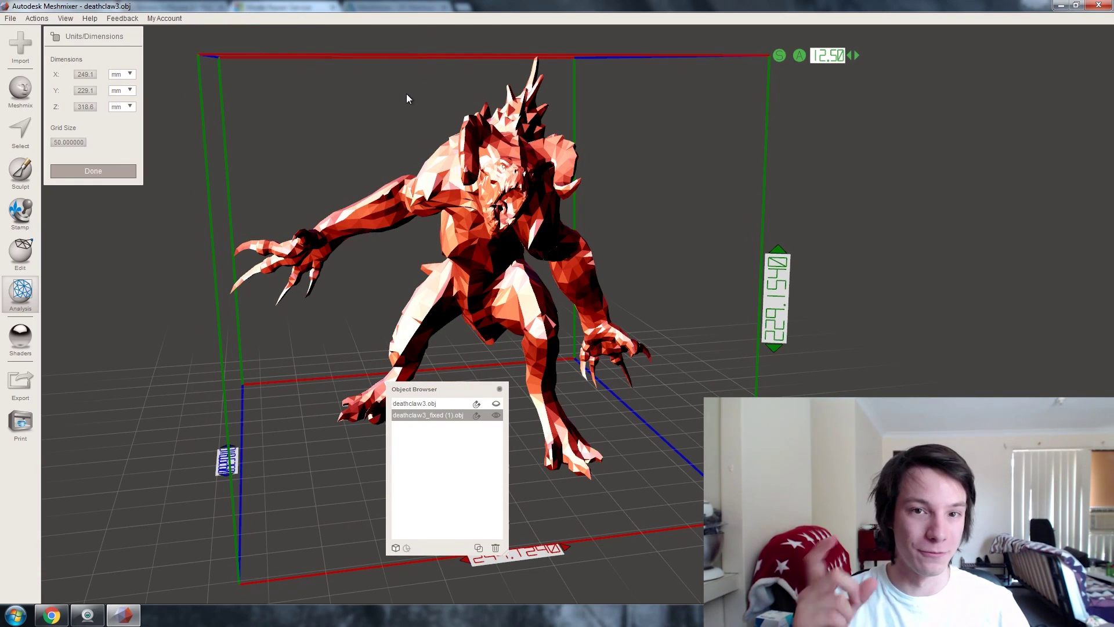
pyautogui.moveTo(378, 107)
pyautogui.mouseDown(button='right')
pyautogui.moveTo(364, 122)
pyautogui.moveTo(388, 107)
pyautogui.mouseUp(button='right')
pyautogui.moveTo(857, 330); pyautogui.dragTo(451, 276, button='right')
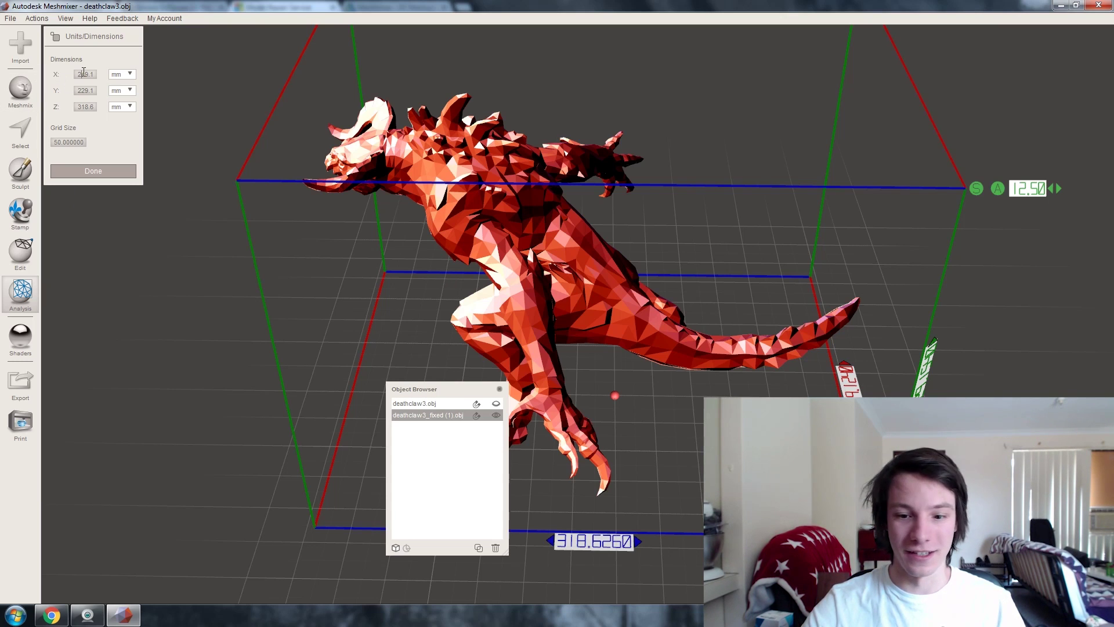
pyautogui.moveTo(277, 238); pyautogui.dragTo(260, 208, button='right')
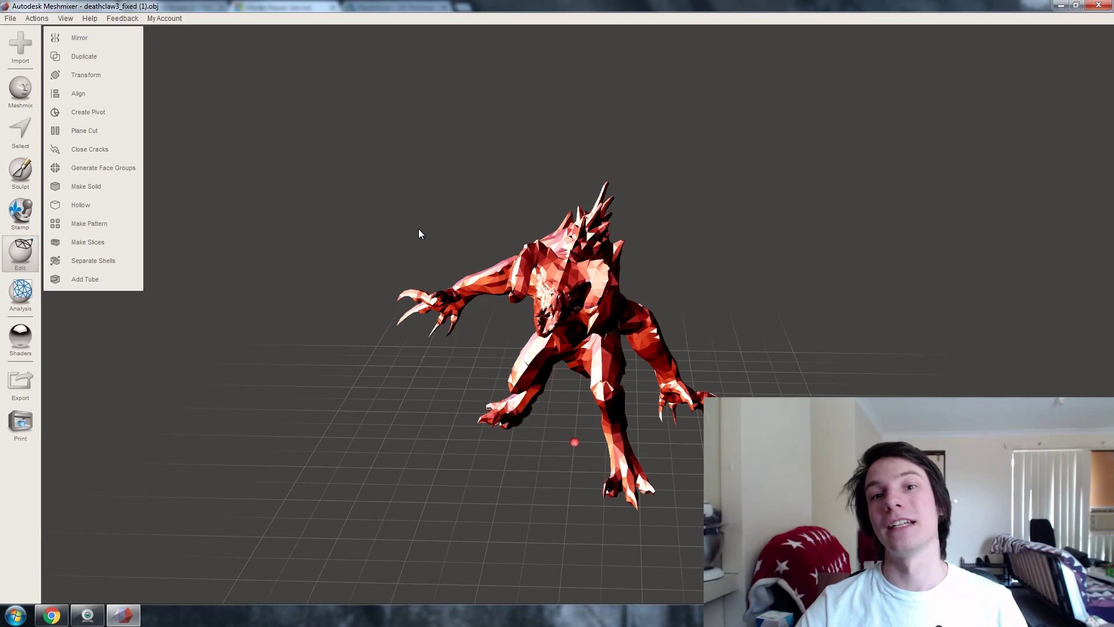
pyautogui.moveTo(436, 207); pyautogui.dragTo(570, 223, button='right')
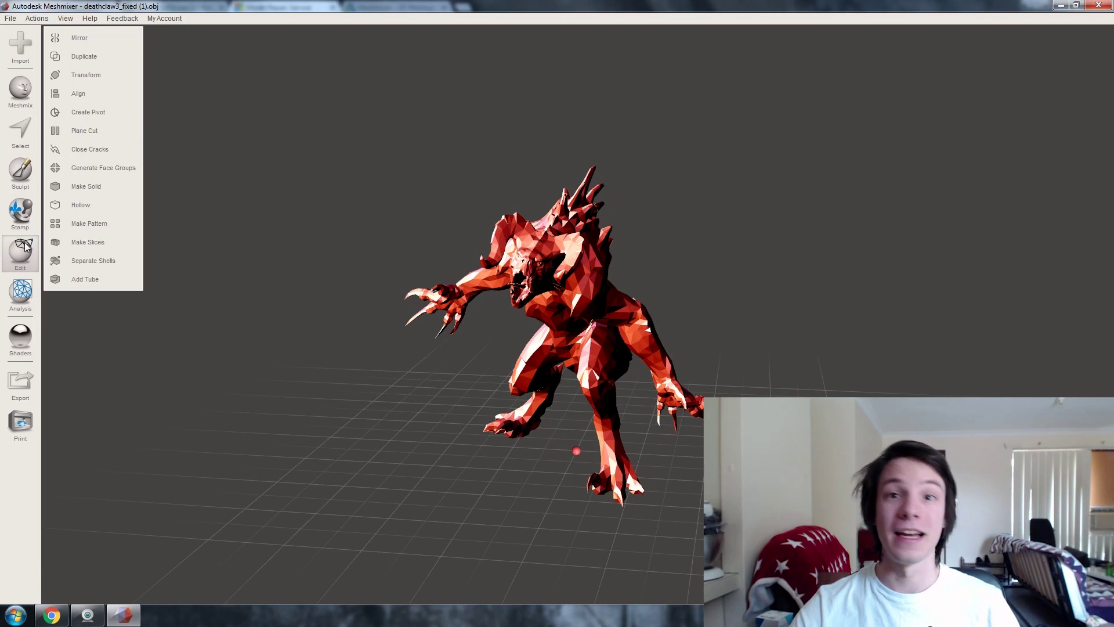
pyautogui.click(84, 130)
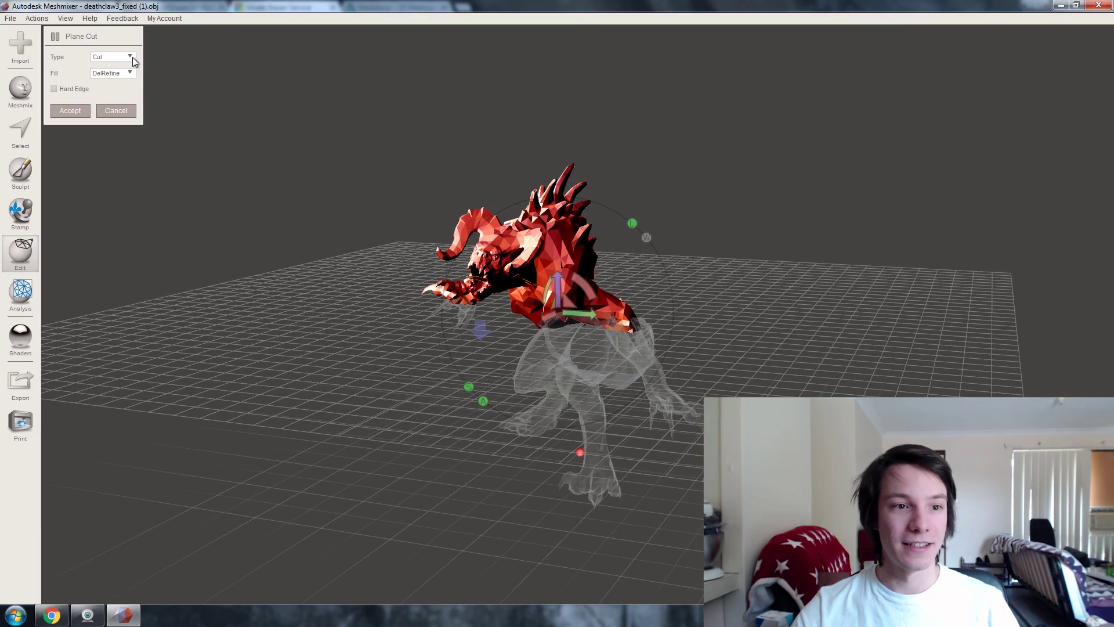
pyautogui.click(130, 57)
pyautogui.moveTo(144, 108); pyautogui.dragTo(359, 198, button='right')
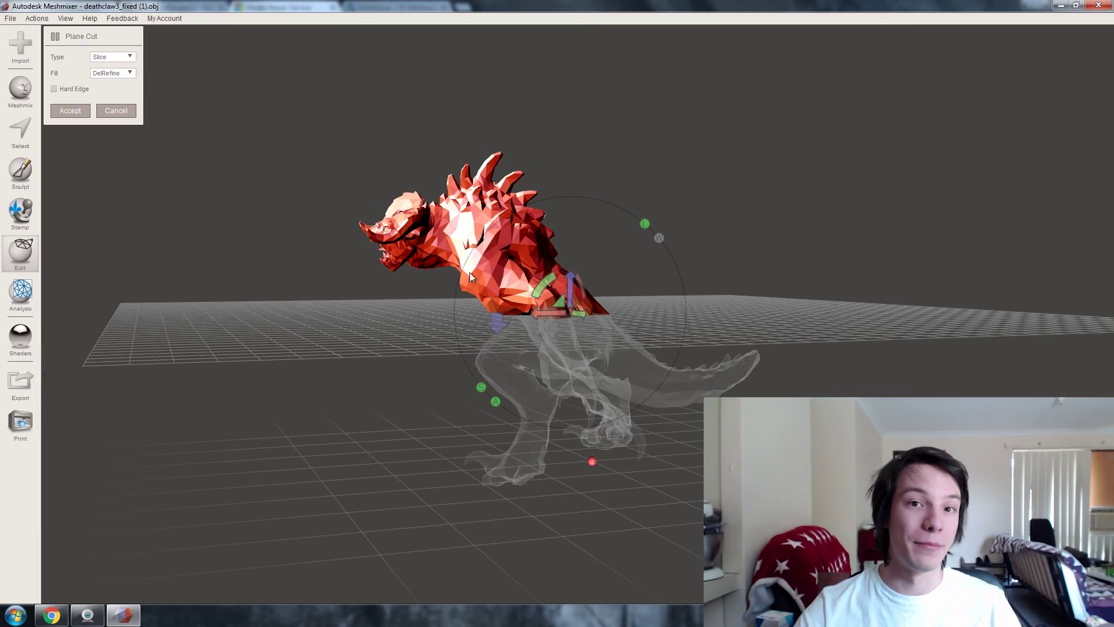
pyautogui.moveTo(244, 140); pyautogui.dragTo(388, 189, button='right')
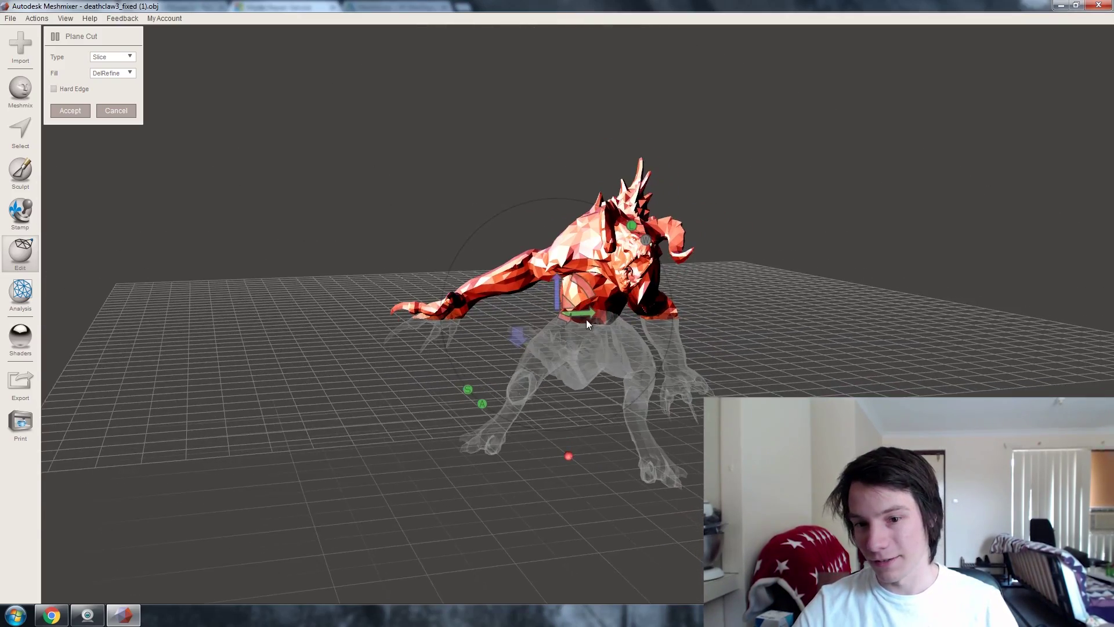
pyautogui.moveTo(587, 321); pyautogui.dragTo(464, 334, button='right')
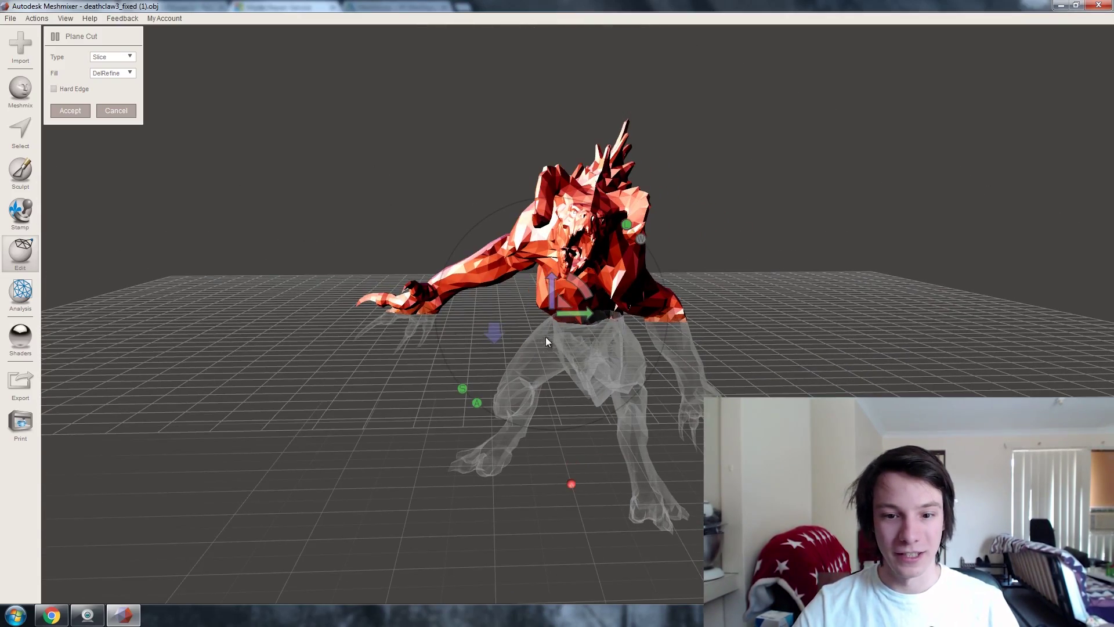
pyautogui.moveTo(546, 340); pyautogui.dragTo(508, 336, button='right')
pyautogui.moveTo(562, 368)
pyautogui.mouseDown()
pyautogui.moveTo(565, 354)
pyautogui.moveTo(555, 353)
pyautogui.mouseUp()
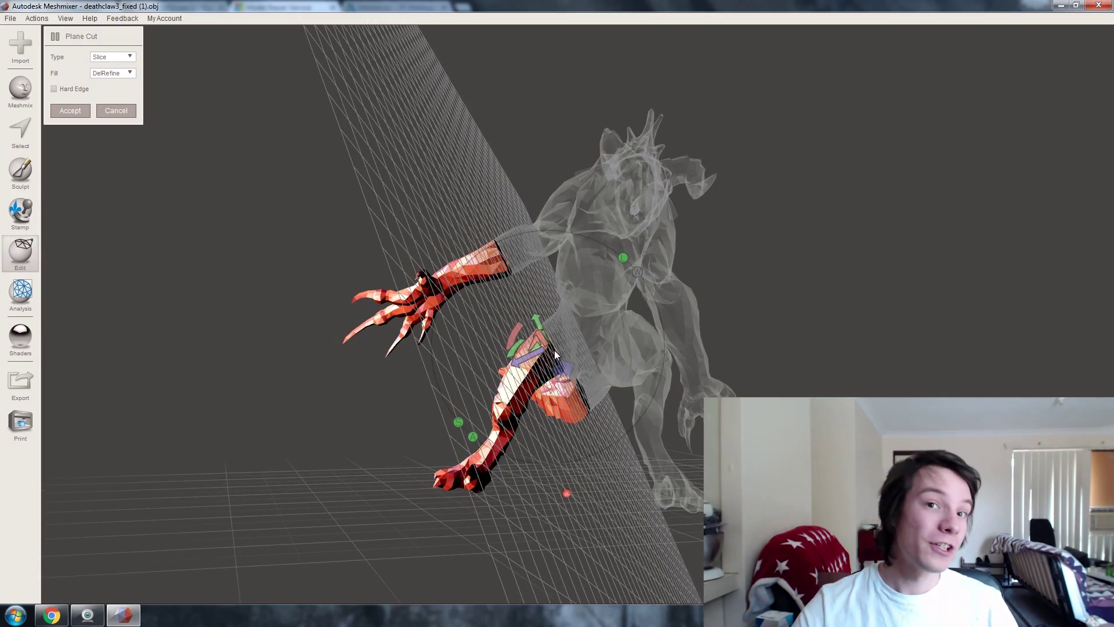
pyautogui.moveTo(289, 273); pyautogui.dragTo(422, 365, button='right')
pyautogui.moveTo(648, 166); pyautogui.dragTo(513, 282, button='right')
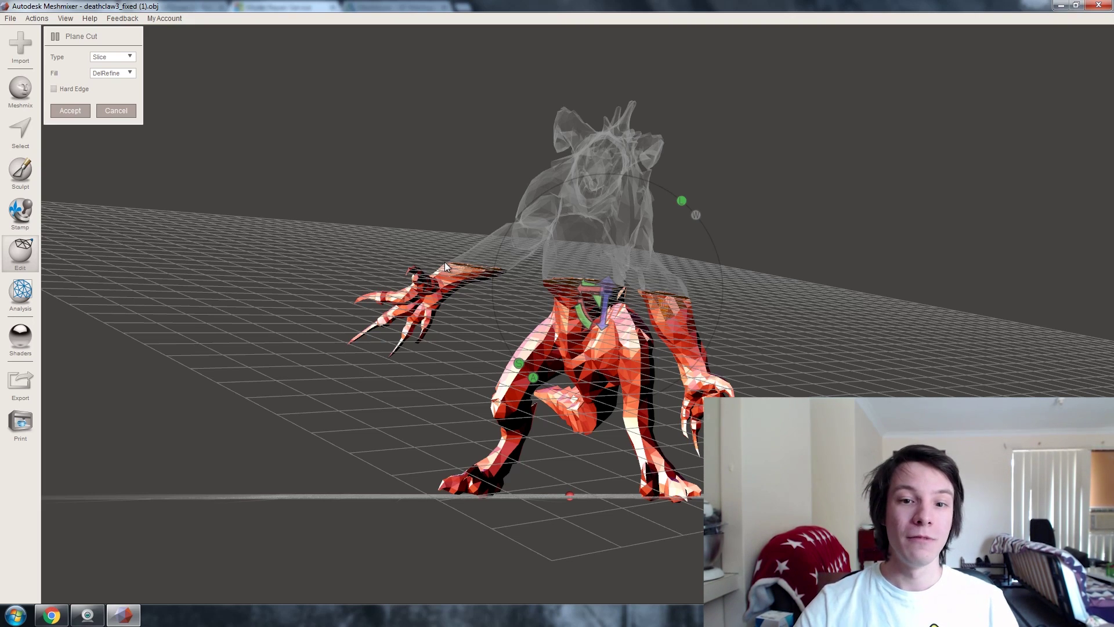
pyautogui.moveTo(444, 262); pyautogui.dragTo(232, 169, button='right')
pyautogui.click(112, 109)
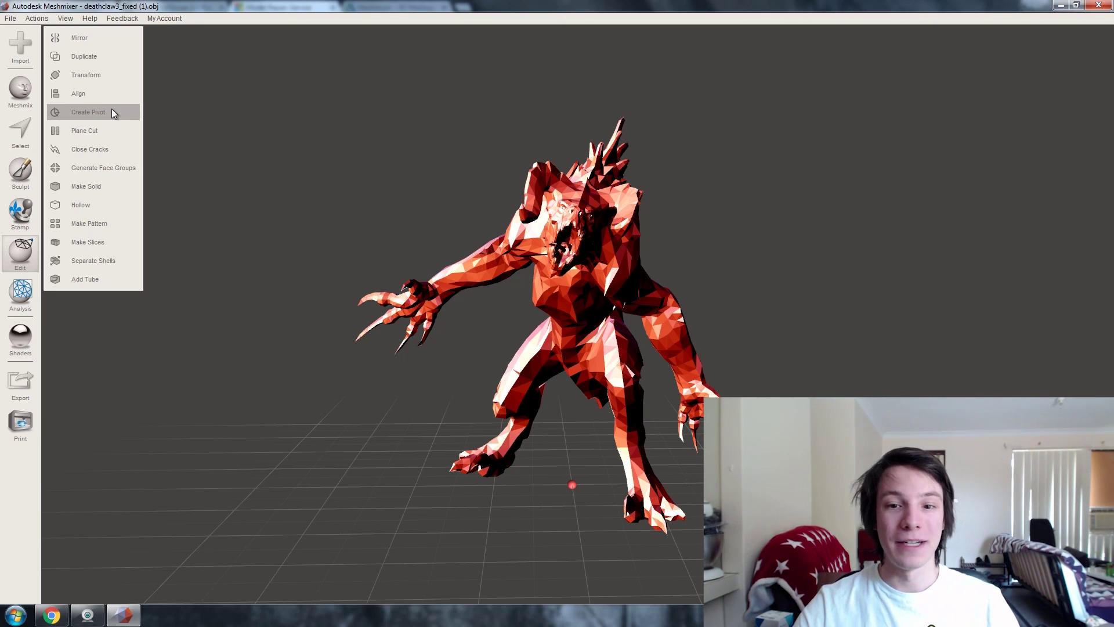
# Select the band of faces around the Deathclaw's outstretched upper arm, from above the elbow to the shoulder.
pyautogui.moveTo(278, 160); pyautogui.dragTo(543, 180, button='right')
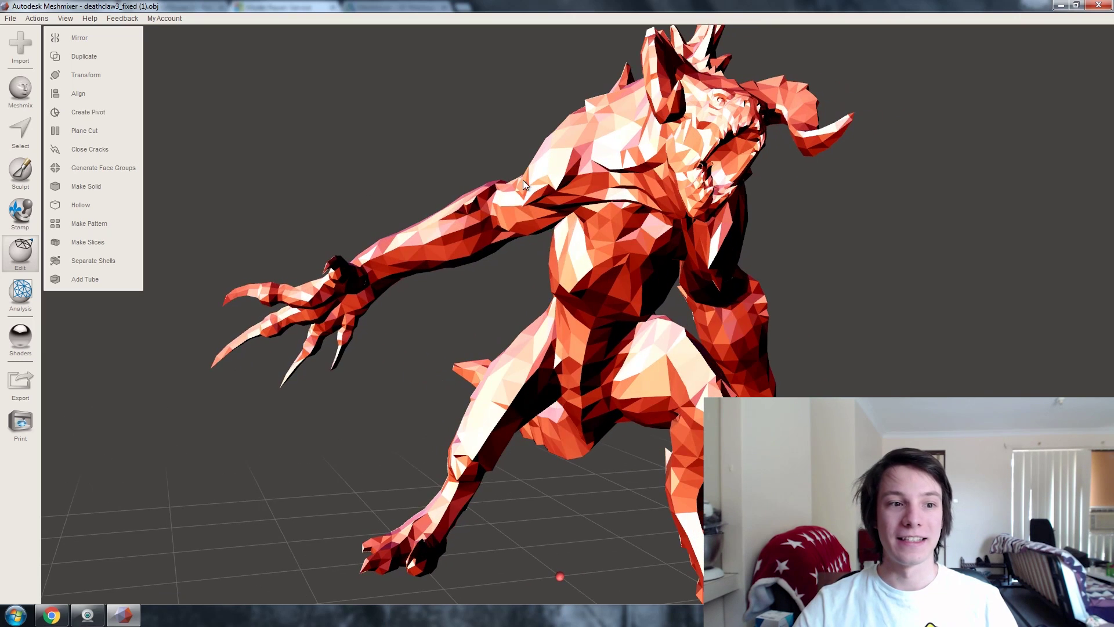
pyautogui.click(16, 128)
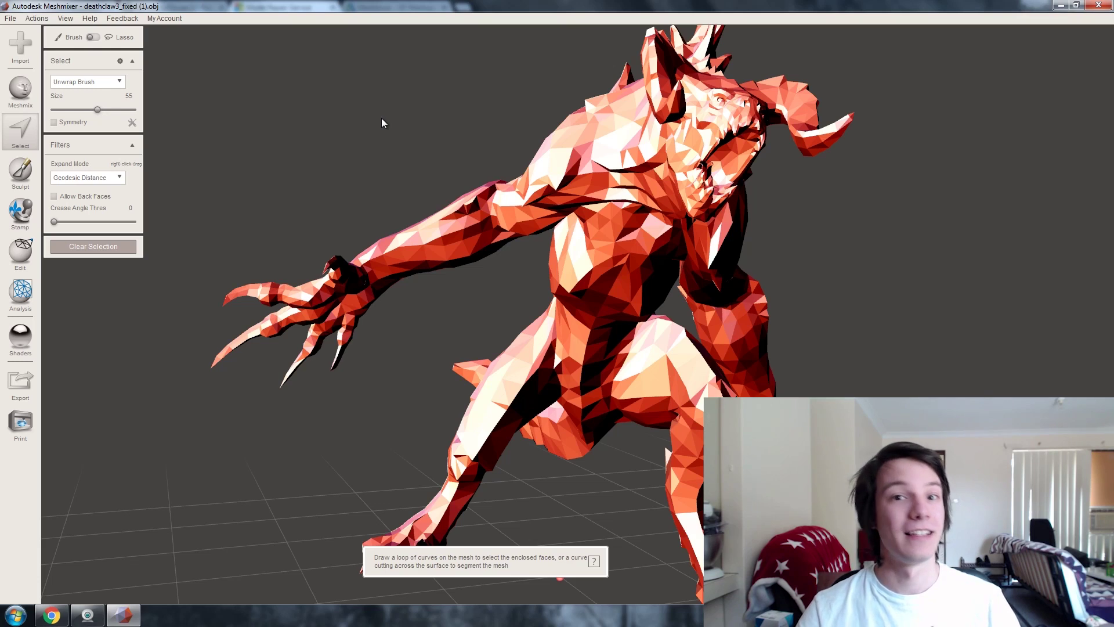
pyautogui.moveTo(430, 123)
pyautogui.mouseDown(button='right')
pyautogui.moveTo(427, 137)
pyautogui.moveTo(401, 145)
pyautogui.mouseUp(button='right')
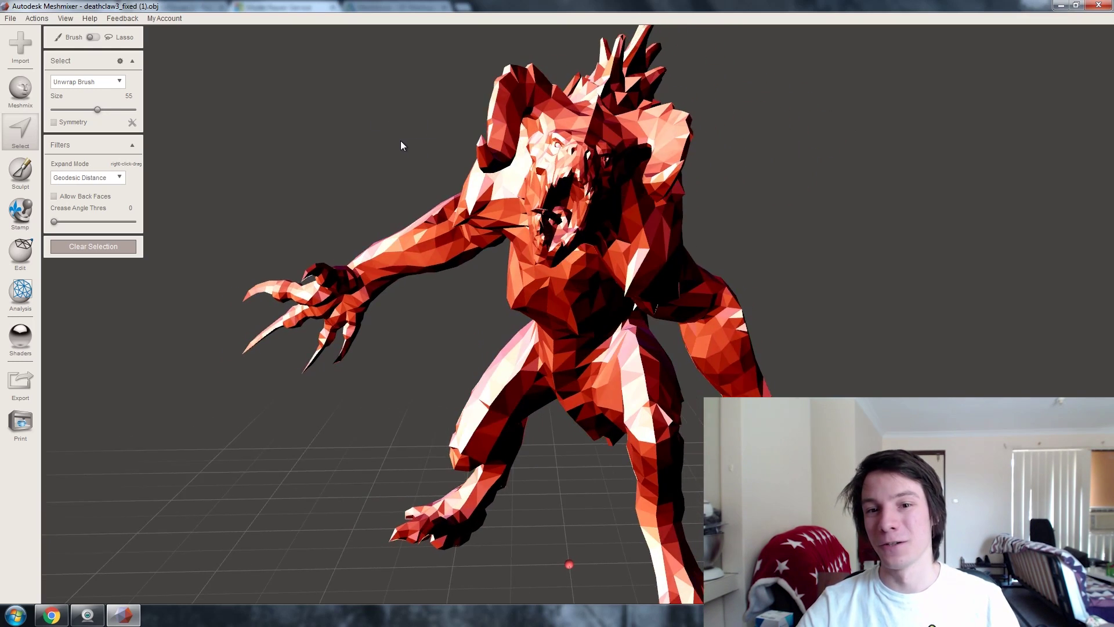
pyautogui.scroll(4, 412, 131)
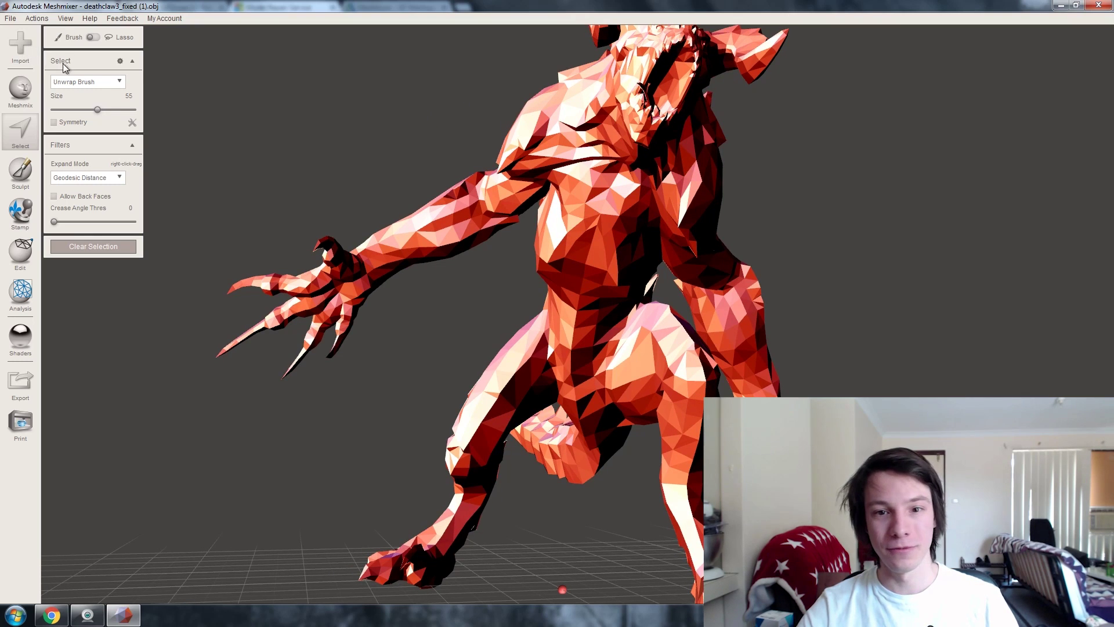
pyautogui.moveTo(462, 78)
pyautogui.mouseDown()
pyautogui.moveTo(456, 196)
pyautogui.moveTo(489, 256)
pyautogui.moveTo(530, 221)
pyautogui.moveTo(557, 71)
pyautogui.moveTo(552, 55)
pyautogui.moveTo(442, 93)
pyautogui.moveTo(462, 80)
pyautogui.mouseUp()
pyautogui.moveTo(485, 132)
pyautogui.mouseDown(button='right')
pyautogui.moveTo(527, 202)
pyautogui.moveTo(617, 294)
pyautogui.moveTo(740, 300)
pyautogui.moveTo(708, 243)
pyautogui.moveTo(504, 130)
pyautogui.moveTo(511, 112)
pyautogui.moveTo(498, 119)
pyautogui.mouseUp(button='right')
# Start a Plane Cut on the selected arm faces and orient the cutting plane roughly upright across the upper arm near the shoulder.
pyautogui.moveTo(130, 36)
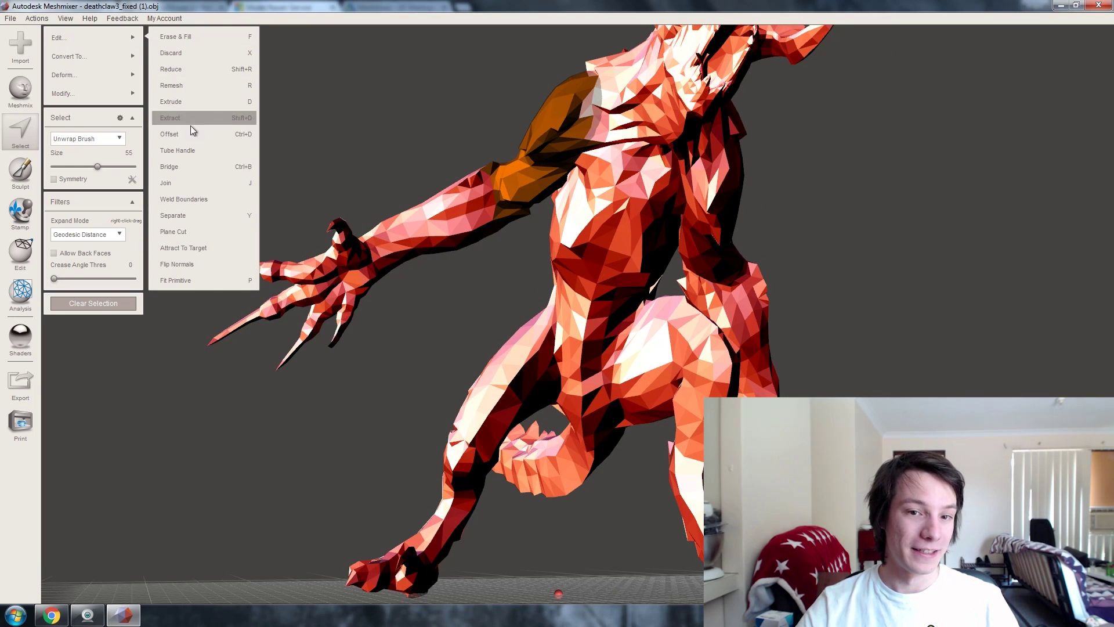
pyautogui.click(180, 230)
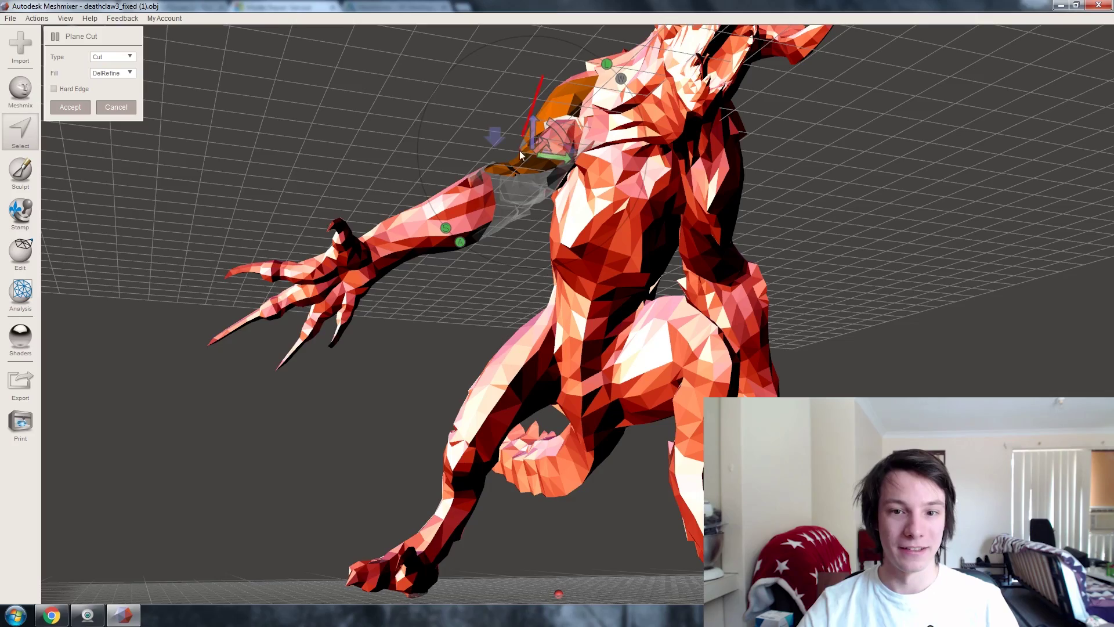
pyautogui.moveTo(517, 178); pyautogui.dragTo(489, 223, button='right')
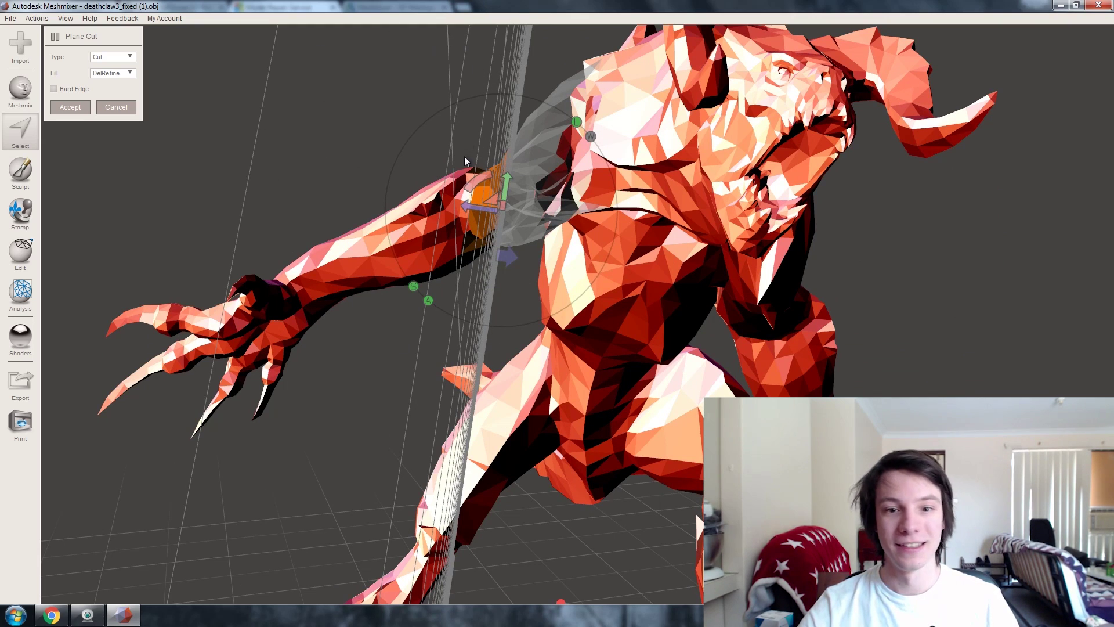
pyautogui.moveTo(472, 210); pyautogui.dragTo(485, 211)
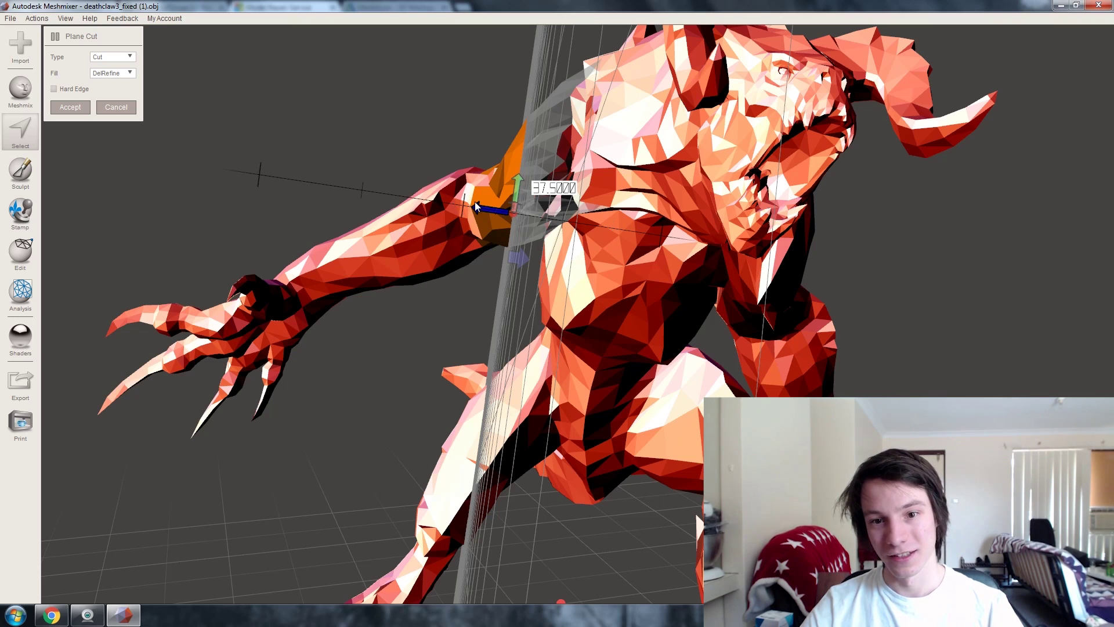
pyautogui.moveTo(476, 206); pyautogui.dragTo(494, 196)
pyautogui.moveTo(494, 196); pyautogui.dragTo(503, 147, button='right')
pyautogui.moveTo(498, 152); pyautogui.dragTo(494, 183)
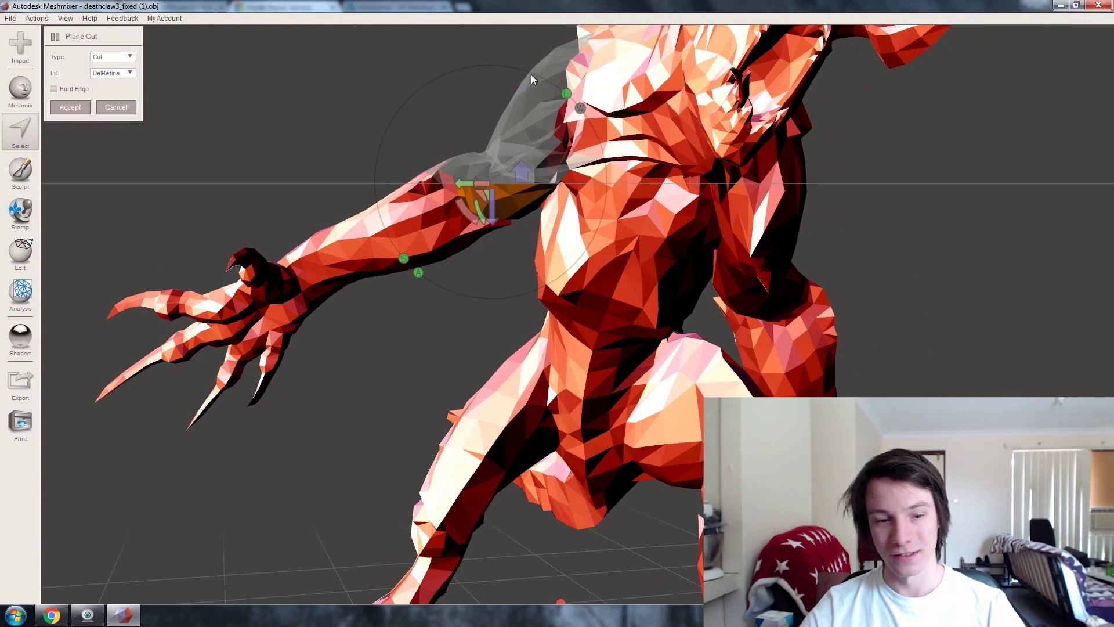
pyautogui.moveTo(520, 48); pyautogui.dragTo(521, 65)
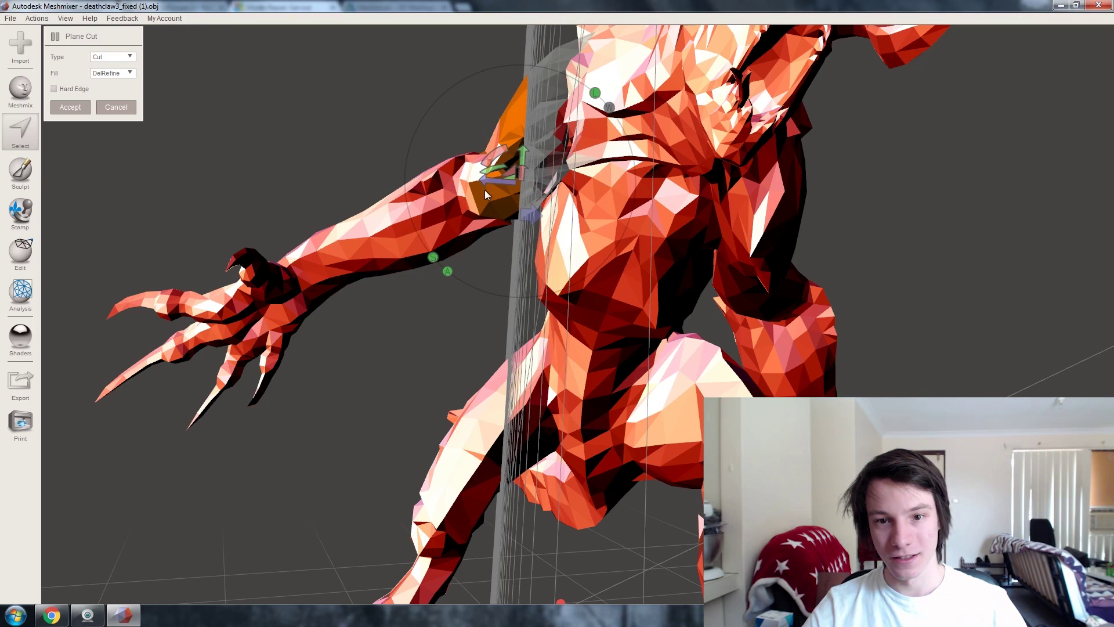
# Set the plane cut type to Slice, check the plane's position across the upper arm, and accept the cut.
pyautogui.moveTo(485, 179); pyautogui.dragTo(176, 44, button='right')
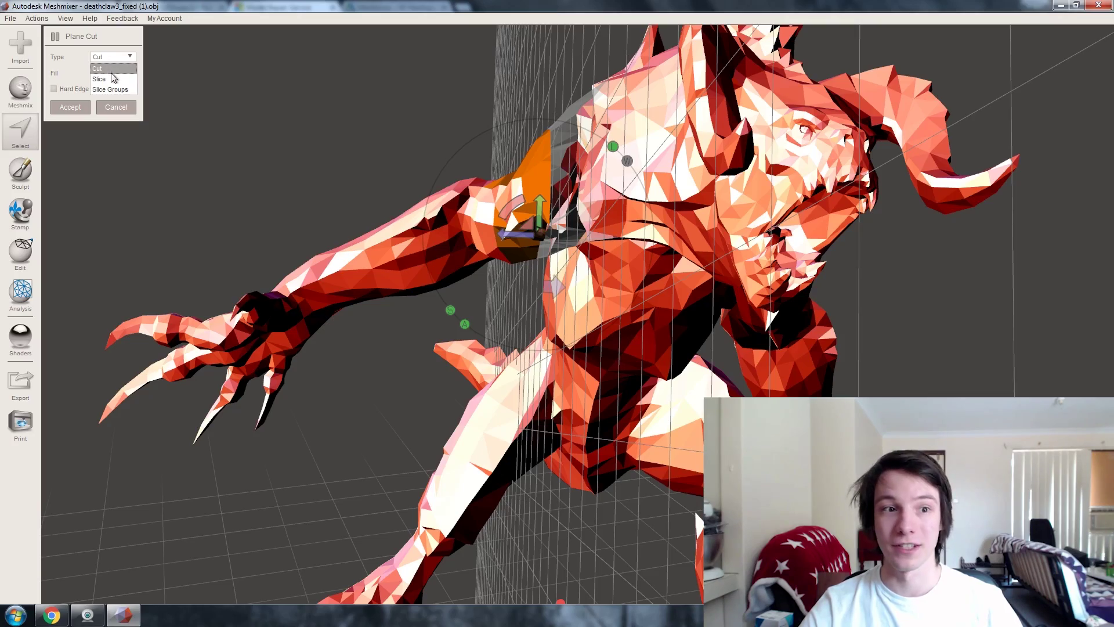
pyautogui.moveTo(240, 160); pyautogui.dragTo(370, 158, button='right')
pyautogui.scroll(3, 422, 130)
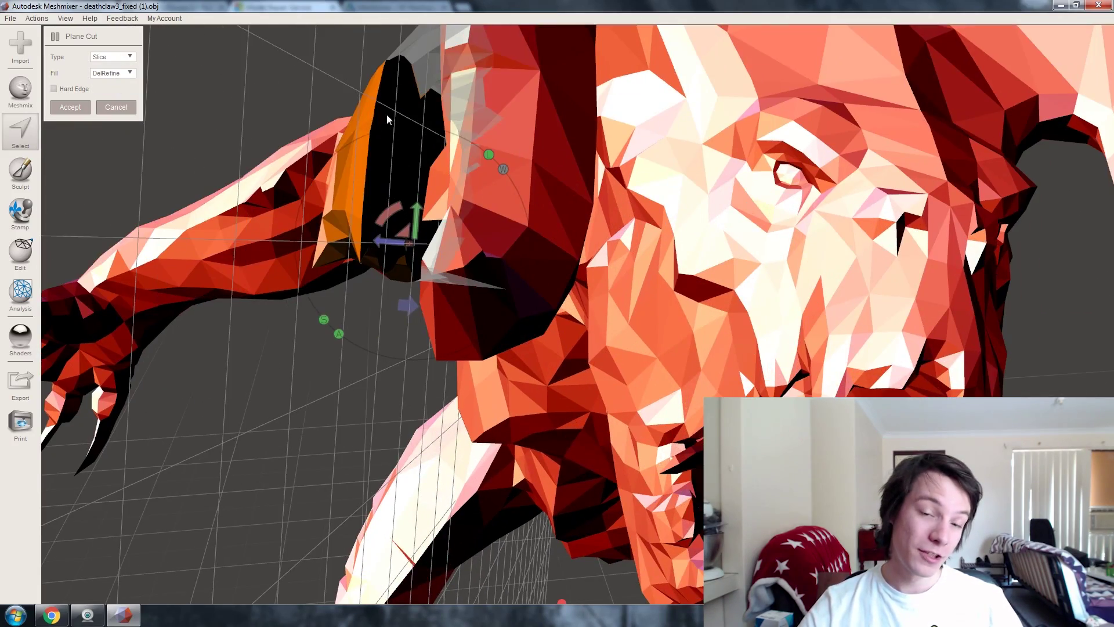
pyautogui.scroll(-5, 354, 116)
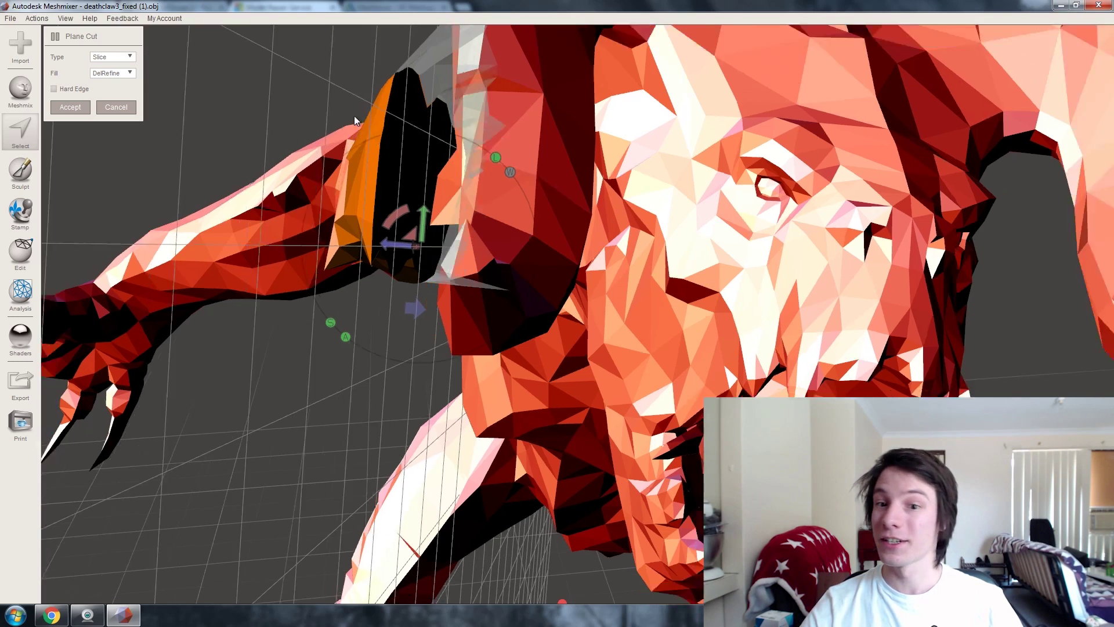
pyautogui.scroll(3, 507, 226)
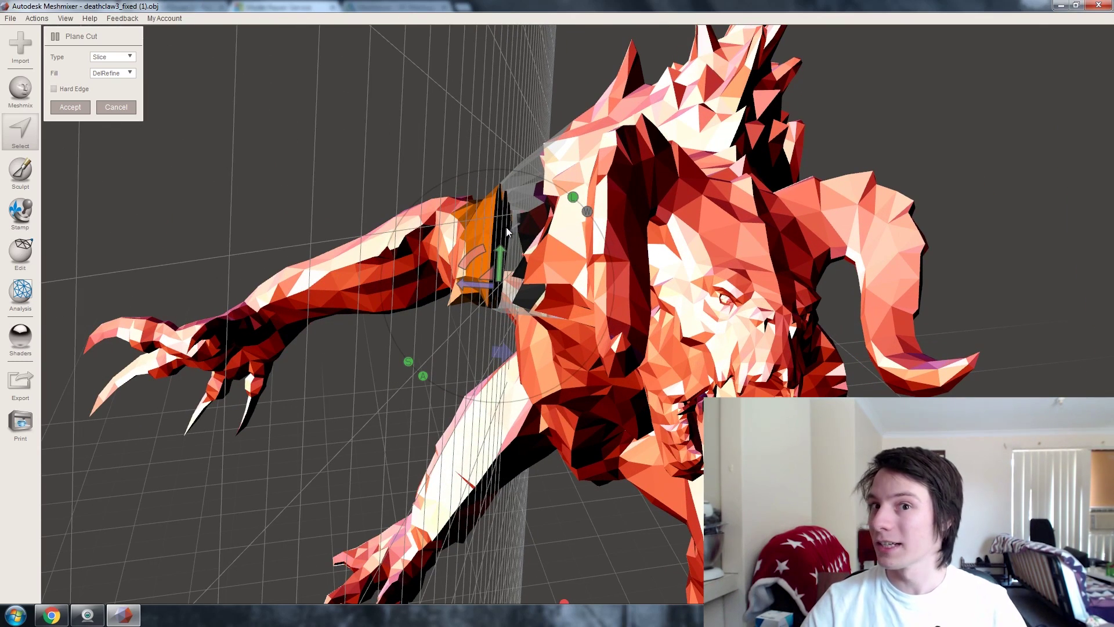
pyautogui.moveTo(506, 227); pyautogui.dragTo(174, 87, button='right')
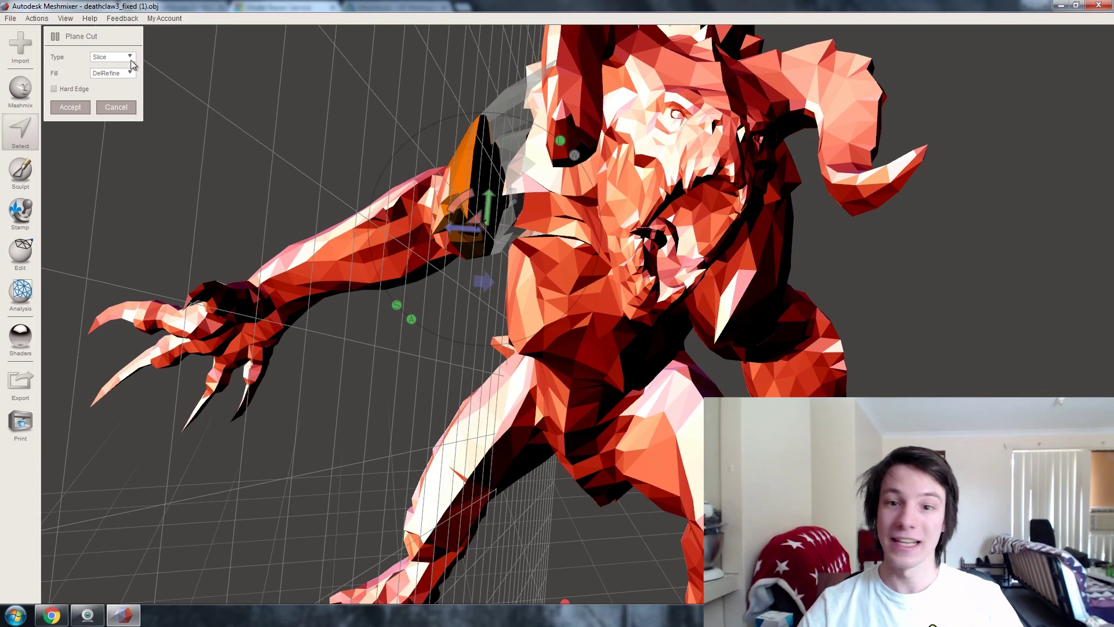
pyautogui.click(70, 107)
# Separate the sliced Deathclaw into individual shells and widen the Object Browser to reach their visibility controls.
pyautogui.scroll(-2, 527, 211)
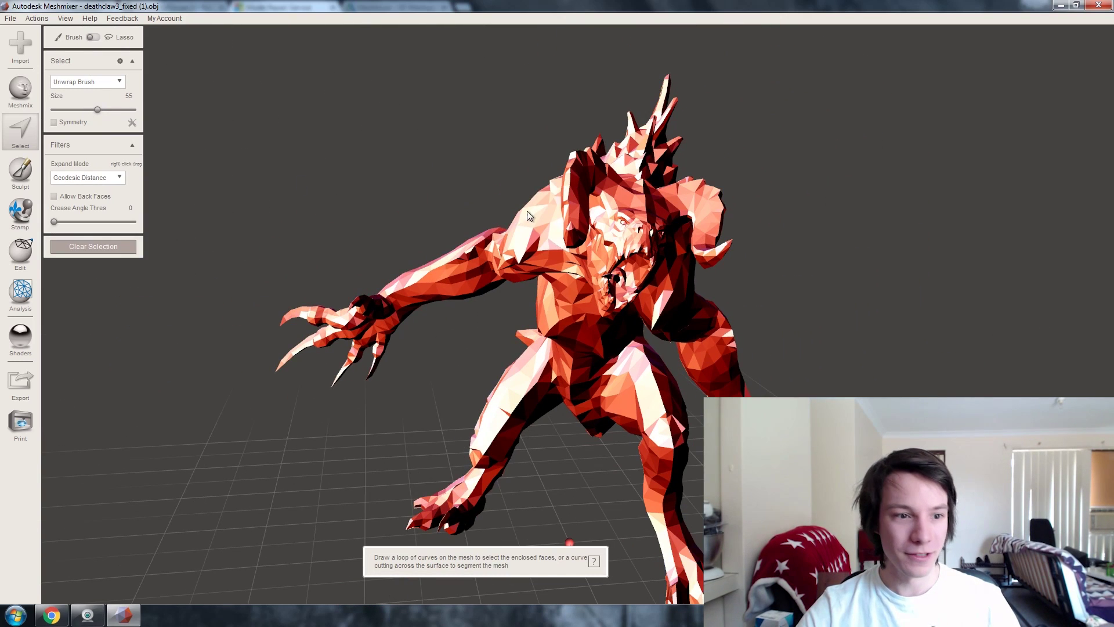
pyautogui.click(18, 258)
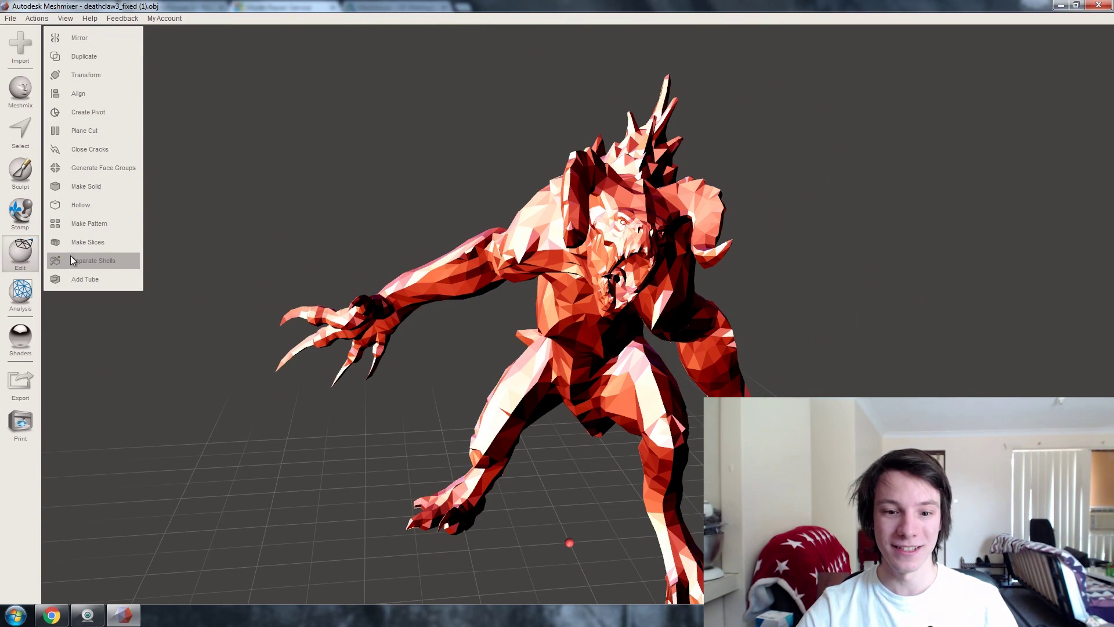
pyautogui.click(73, 260)
pyautogui.click(493, 428)
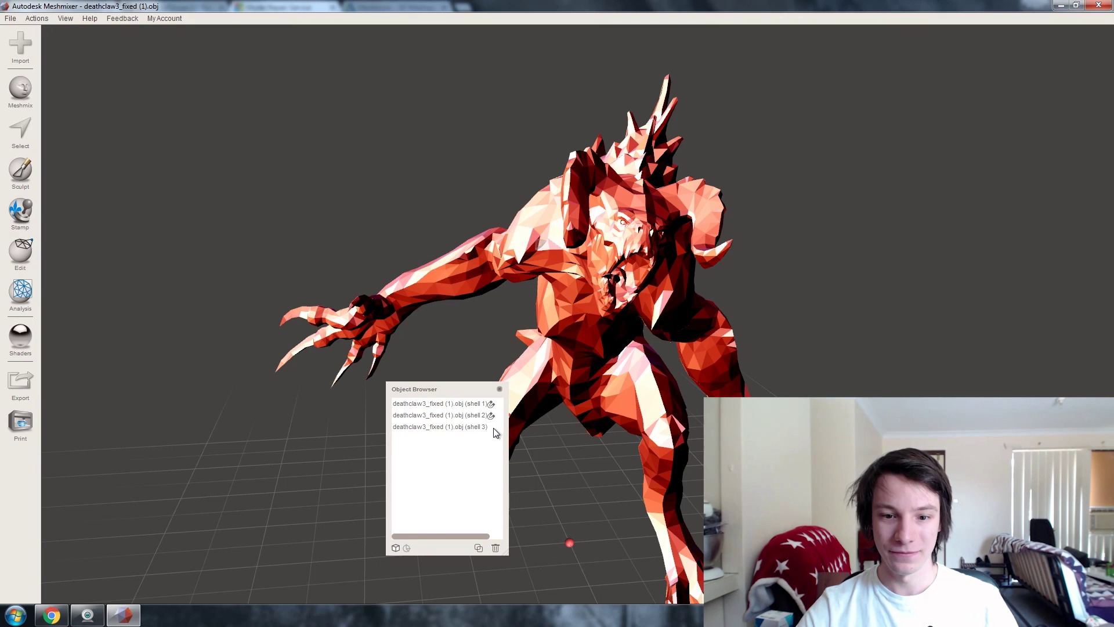
pyautogui.click(486, 417)
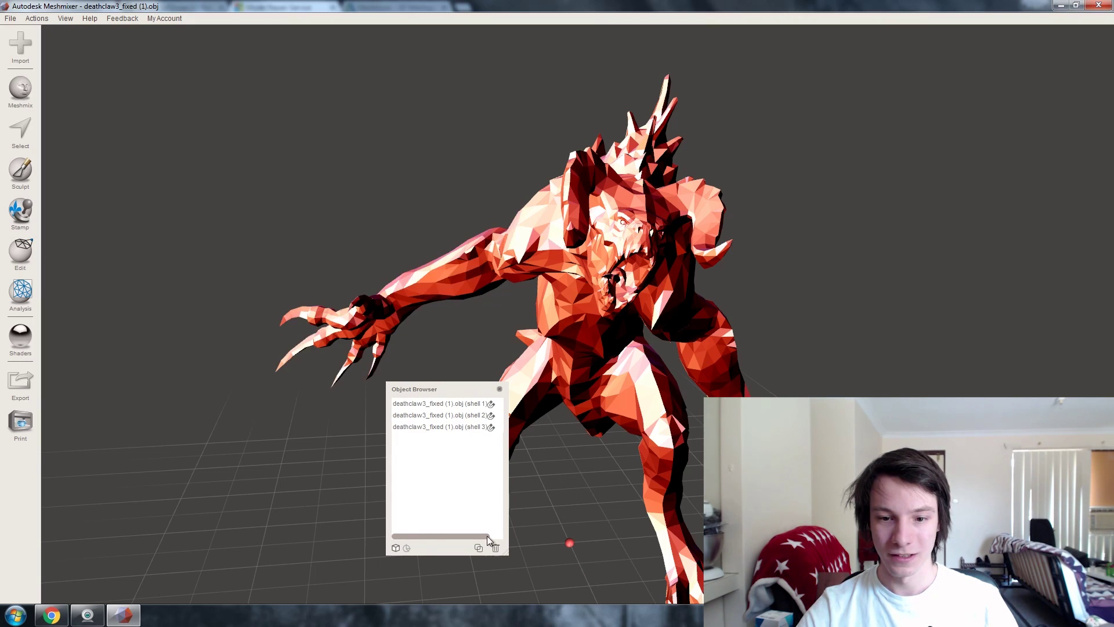
pyautogui.moveTo(507, 554); pyautogui.dragTo(702, 563)
# Toggle the visibility of shells 2 and 3 and examine the separated arm and its cut face from several sides.
pyautogui.click(698, 415)
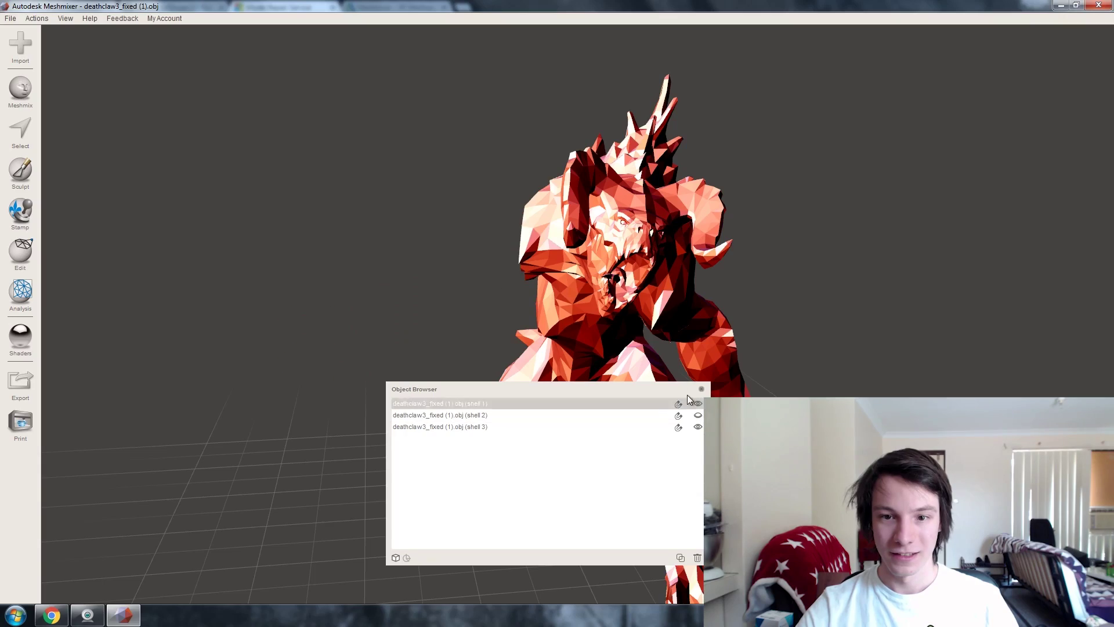
pyautogui.moveTo(627, 279)
pyautogui.mouseDown(button='right')
pyautogui.moveTo(677, 284)
pyautogui.moveTo(709, 328)
pyautogui.moveTo(707, 357)
pyautogui.moveTo(670, 297)
pyautogui.moveTo(648, 329)
pyautogui.moveTo(636, 292)
pyautogui.moveTo(466, 218)
pyautogui.moveTo(610, 284)
pyautogui.mouseUp(button='right')
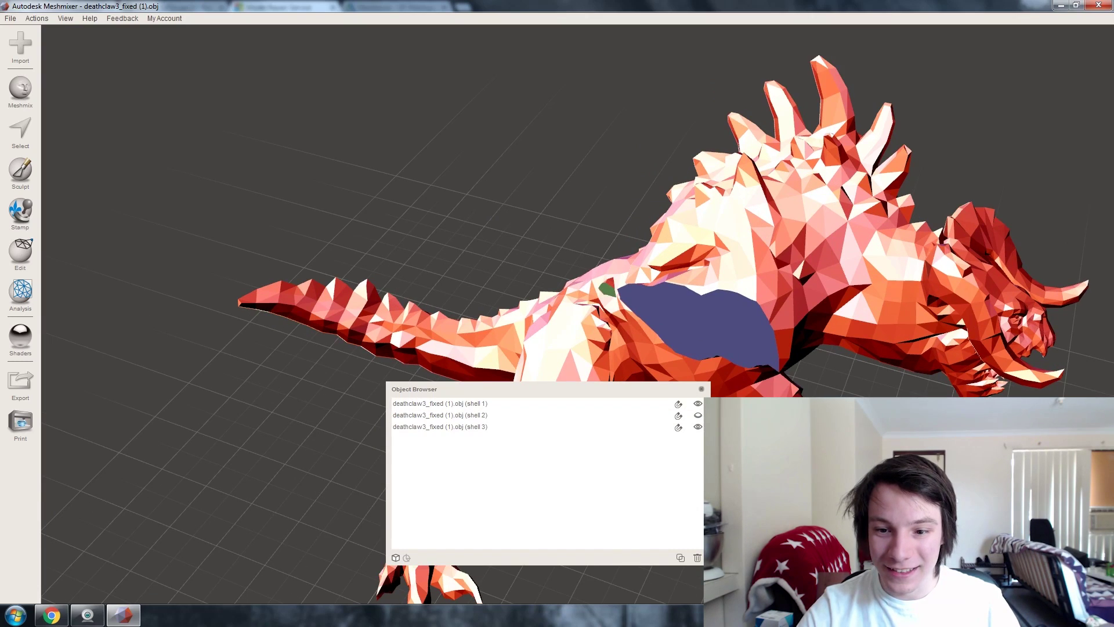
pyautogui.click(699, 427)
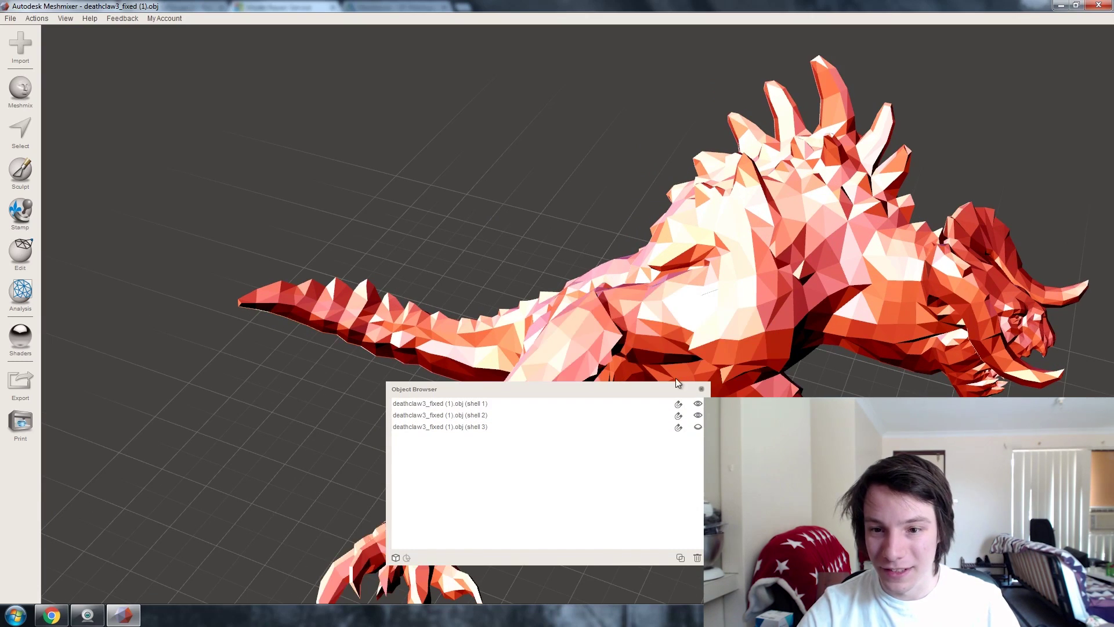
pyautogui.moveTo(732, 371); pyautogui.dragTo(629, 176, button='right')
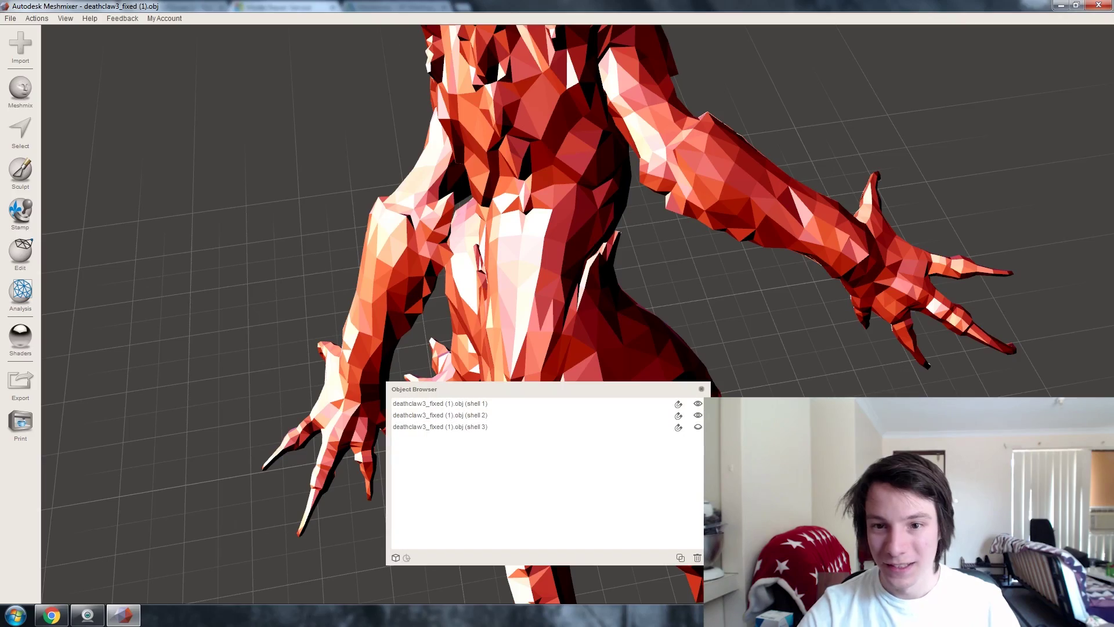
pyautogui.moveTo(667, 281); pyautogui.dragTo(451, 194, button='right')
pyautogui.scroll(-5, 540, 190)
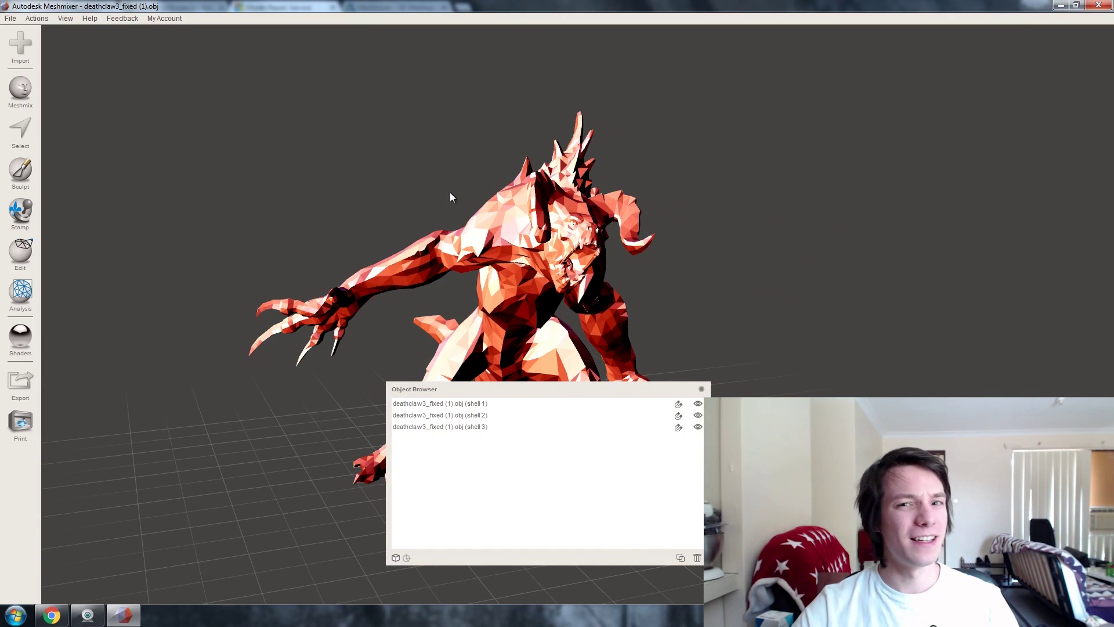
# Hide the arm shell again and examine the capped cut surface at the shoulder from the front.
pyautogui.click(698, 415)
pyautogui.moveTo(487, 262); pyautogui.dragTo(433, 116, button='right')
pyautogui.scroll(3, 670, 228)
pyautogui.scroll(3, 523, 183)
pyautogui.scroll(-3, 523, 183)
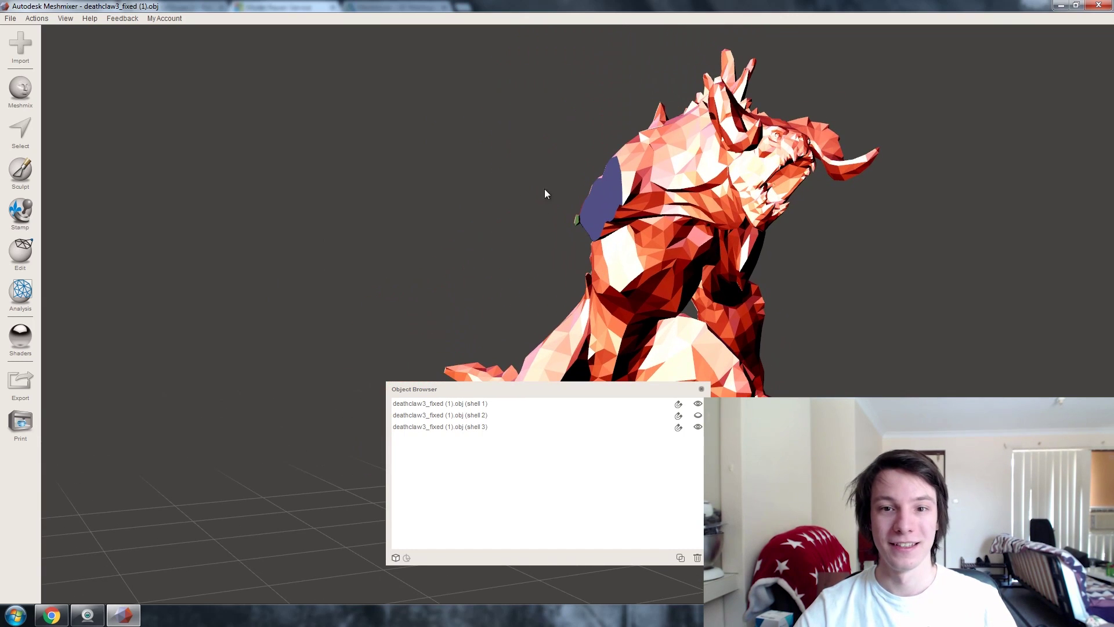
pyautogui.moveTo(544, 189); pyautogui.dragTo(660, 197, button='right')
# Pick the upper leg piece of the fully sliced Deathclaw in deathclaw_sliced.mix to identify its shell.
pyautogui.scroll(3, 661, 196)
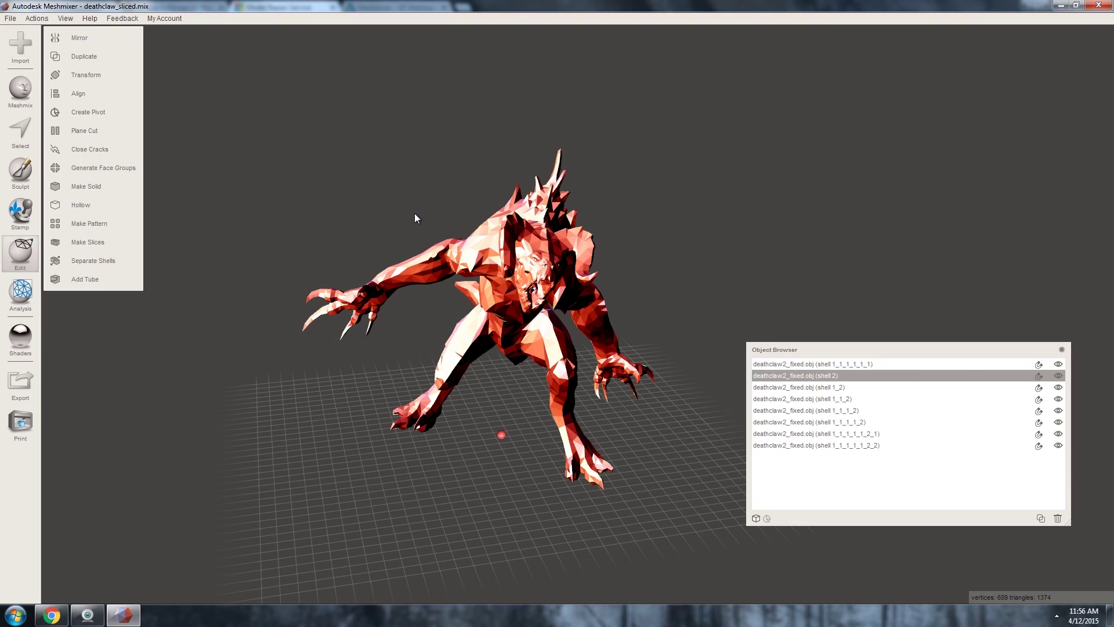
pyautogui.scroll(2, 367, 213)
pyautogui.click(477, 355)
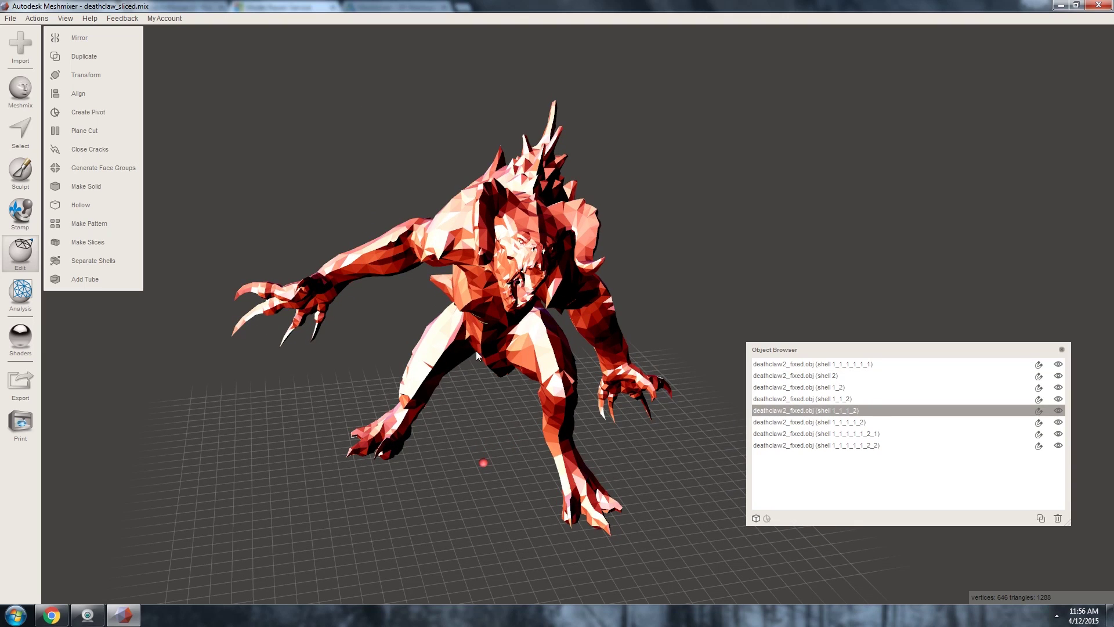
# Pick pieces around the hips and upper leg to identify their shells, viewing the model from the front.
pyautogui.click(477, 355)
pyautogui.click(530, 363)
pyautogui.moveTo(530, 363); pyautogui.dragTo(464, 268, button='right')
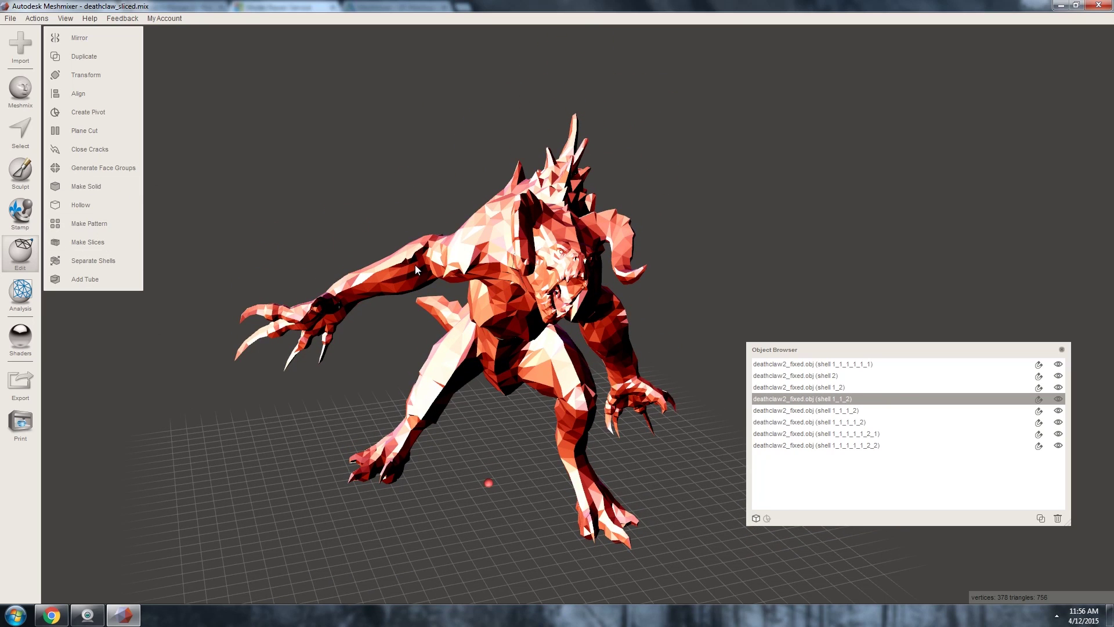
pyautogui.moveTo(415, 265); pyautogui.dragTo(416, 263, button='right')
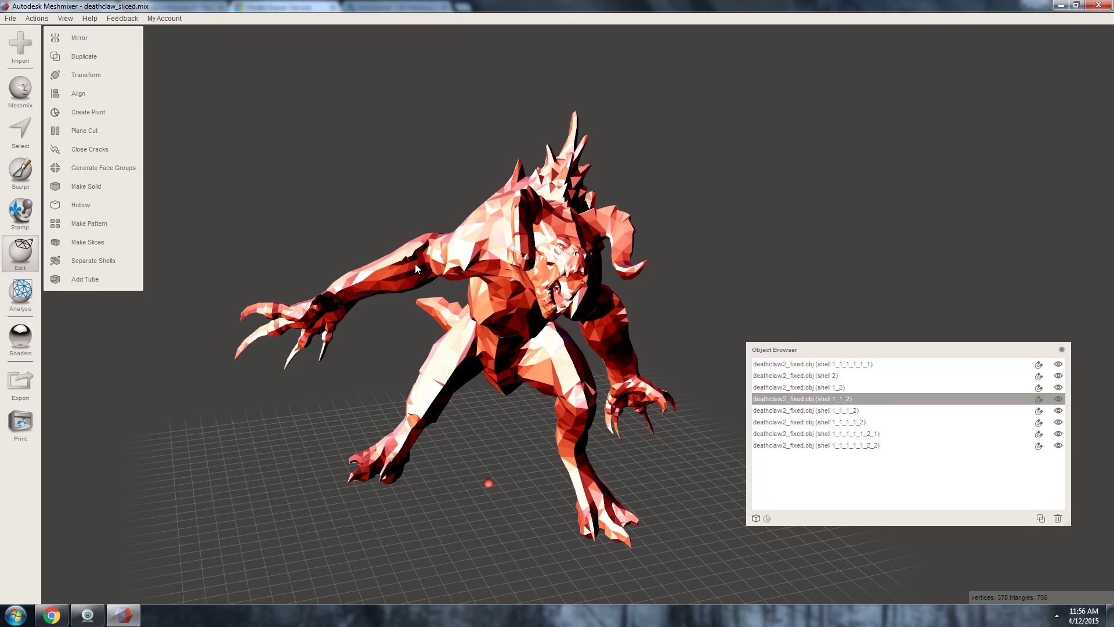
# Temporarily hide the upper torso shell, examine the neighbouring pieces and their cut faces from several sides, and show the shell again.
pyautogui.click(1058, 364)
pyautogui.moveTo(824, 358); pyautogui.dragTo(469, 305, button='right')
pyautogui.click(469, 306)
pyautogui.press('f')
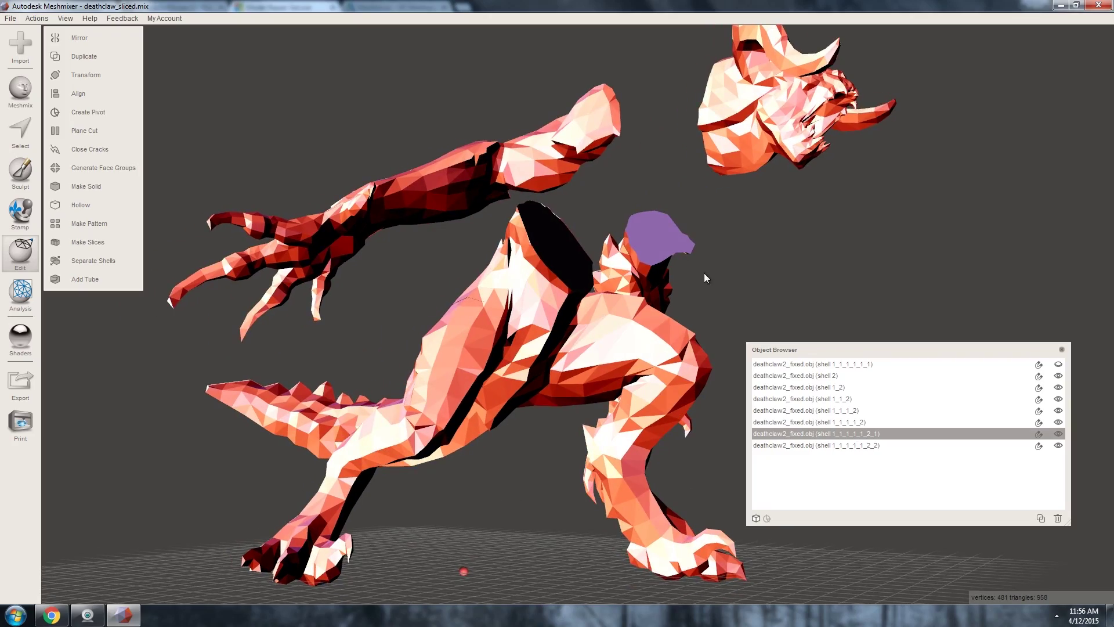
pyautogui.click(673, 264)
pyautogui.moveTo(673, 264); pyautogui.dragTo(347, 284, button='right')
pyautogui.moveTo(402, 315)
pyautogui.mouseDown(button='right')
pyautogui.moveTo(560, 328)
pyautogui.moveTo(380, 302)
pyautogui.moveTo(397, 304)
pyautogui.mouseUp(button='right')
pyautogui.click(1059, 364)
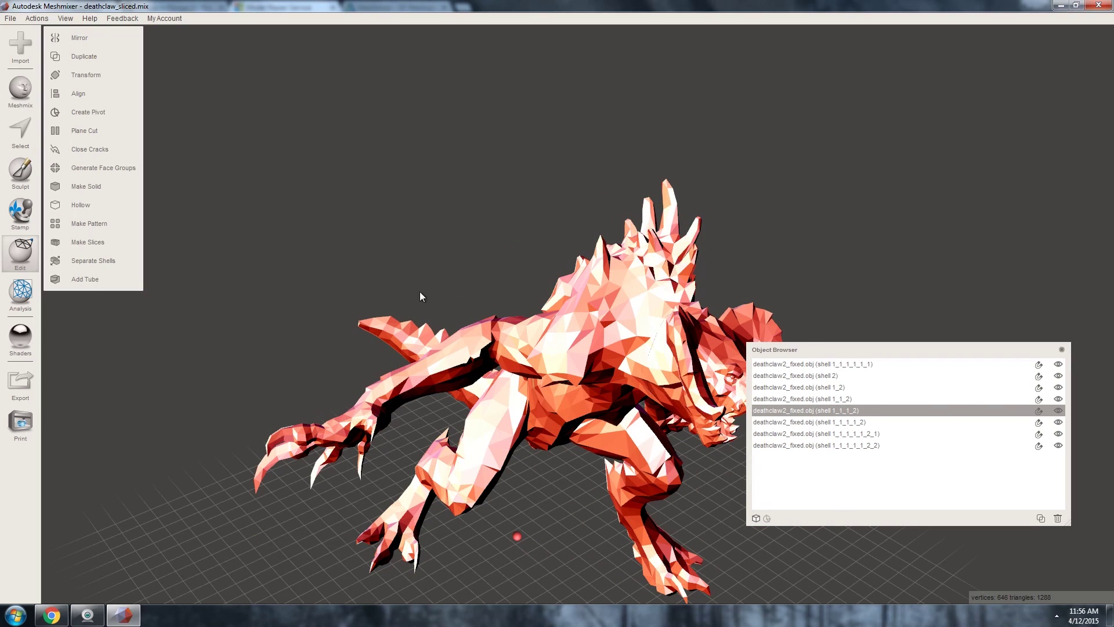
# Hide all the Deathclaw shells, including the upper torso, limbs, head and tail.
pyautogui.click(1059, 434)
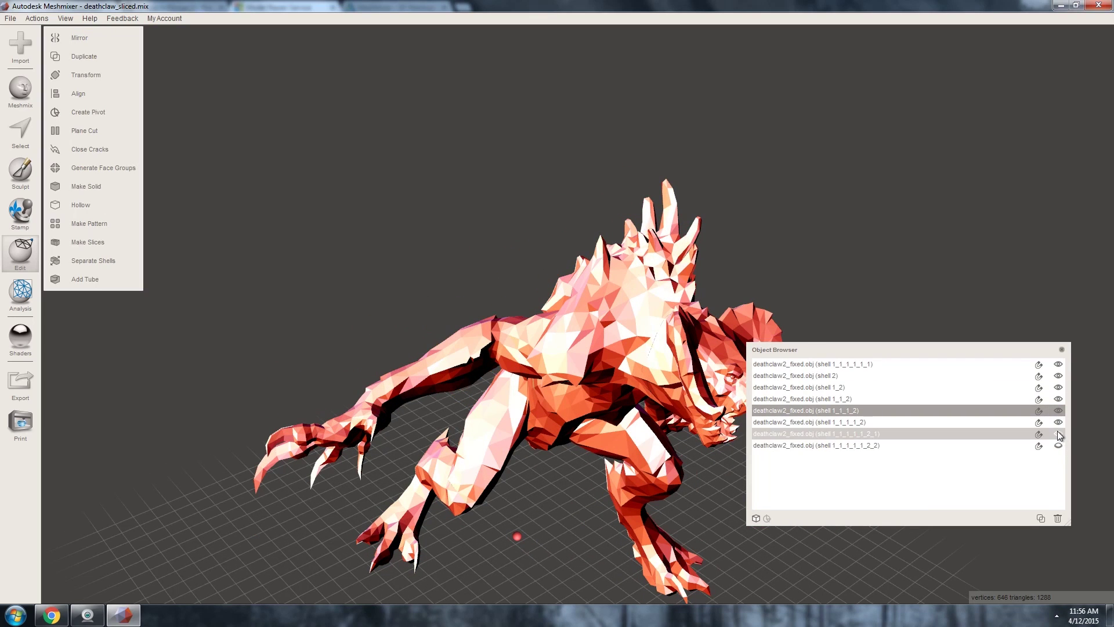
pyautogui.click(1058, 422)
pyautogui.click(1058, 410)
pyautogui.click(1059, 399)
pyautogui.click(1059, 387)
pyautogui.click(1058, 375)
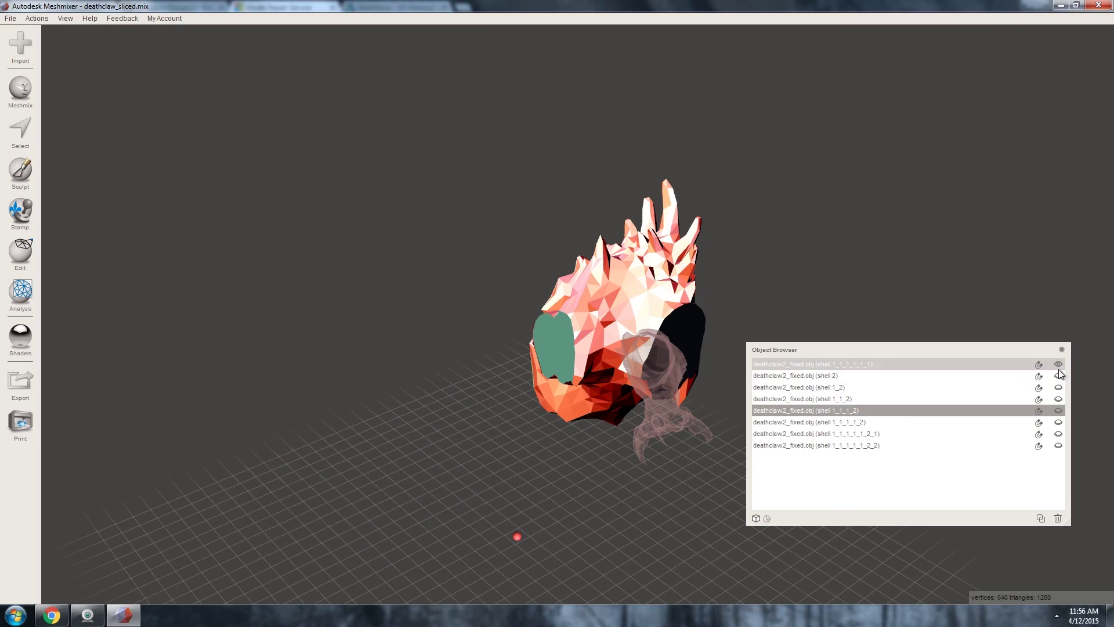
pyautogui.click(1059, 364)
# Make shell 2, the right arm, the active object and show it on its own.
pyautogui.click(868, 366)
pyautogui.click(871, 375)
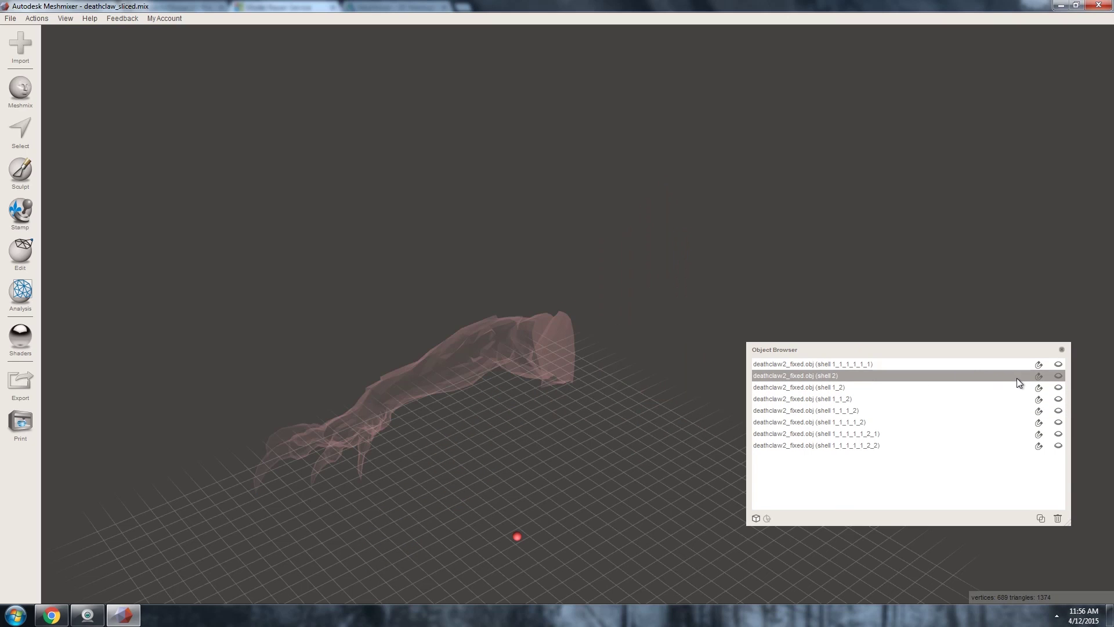
pyautogui.click(1058, 375)
pyautogui.moveTo(726, 302); pyautogui.dragTo(453, 276, button='right')
# Export the isolated arm as a binary STL named deathclaw_right_arm in the Fallout 4 Extracted Files folder.
pyautogui.click(9, 18)
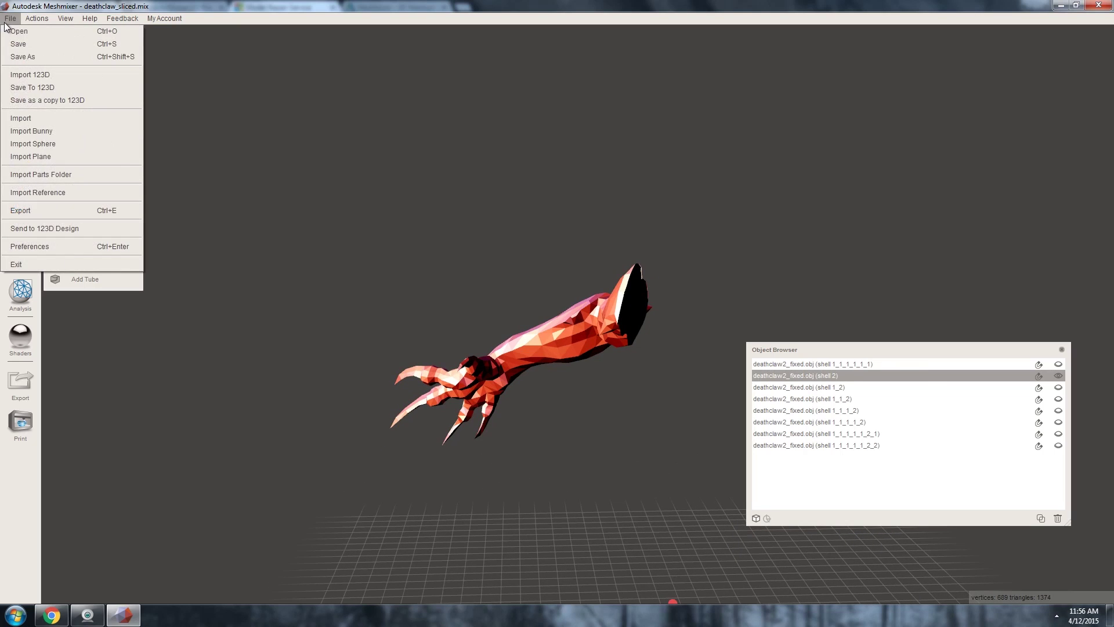
pyautogui.click(42, 211)
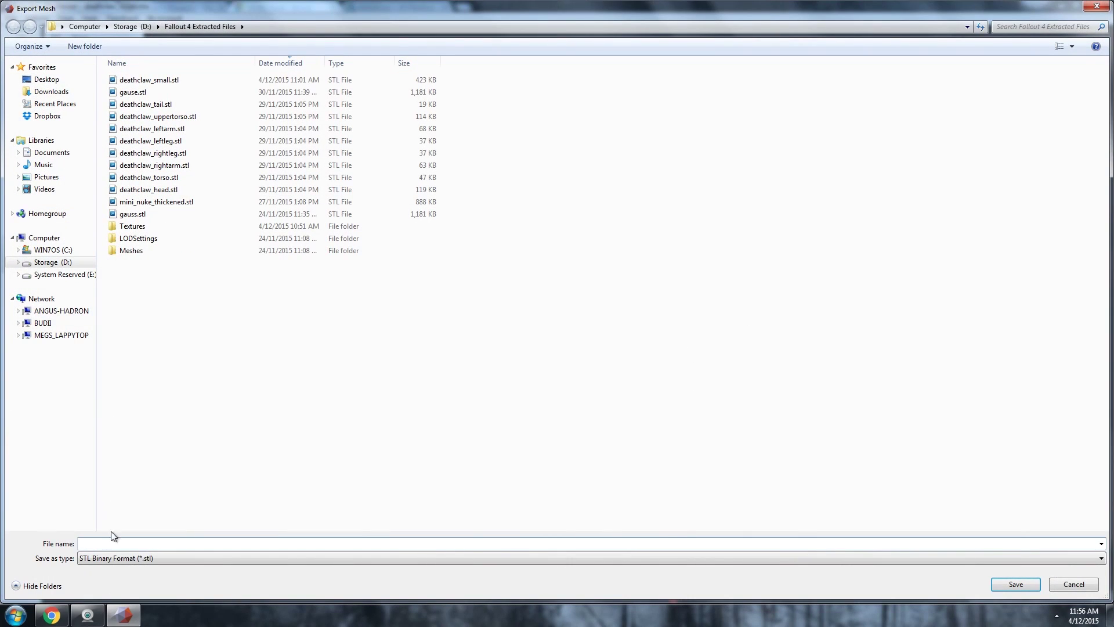
pyautogui.write('deathc')
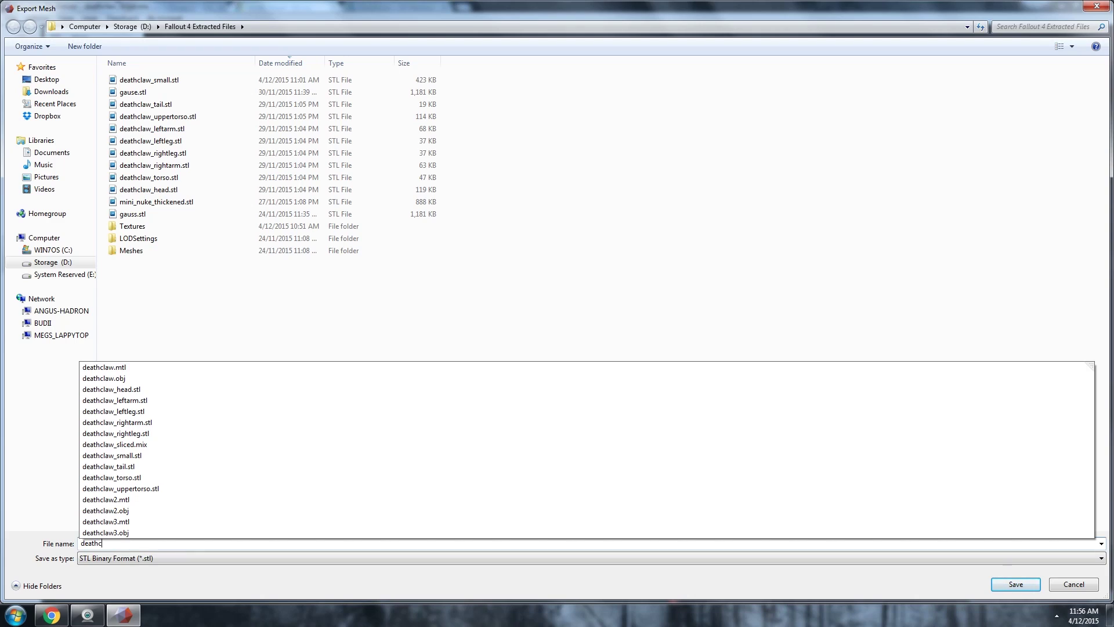
pyautogui.write('law_right_arm')
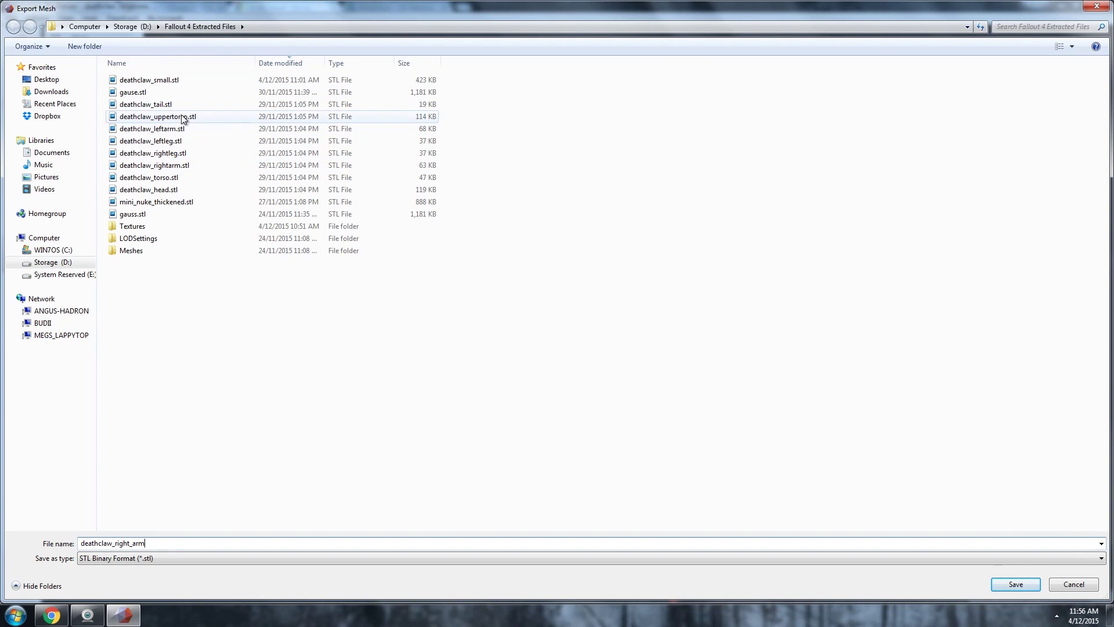
pyautogui.click(1004, 586)
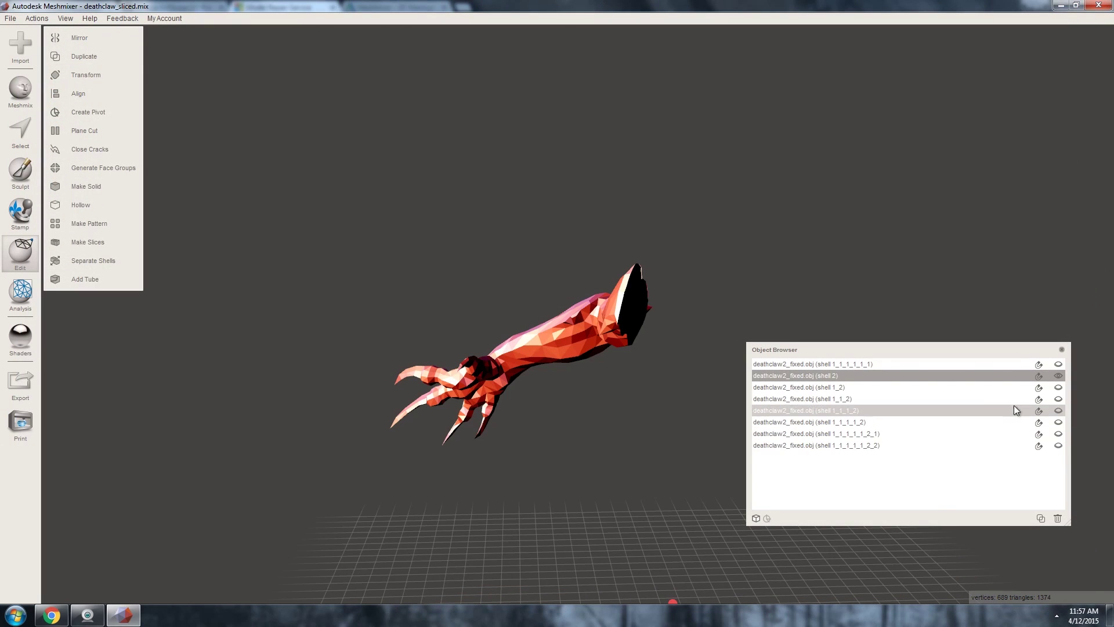
# Make the leg shell 1_2 active and show it as the only visible piece, with the arm hidden.
pyautogui.click(1059, 387)
pyautogui.keyDown('shift'); pyautogui.click(1015, 387); pyautogui.keyUp('shift')
pyautogui.click(1015, 387)
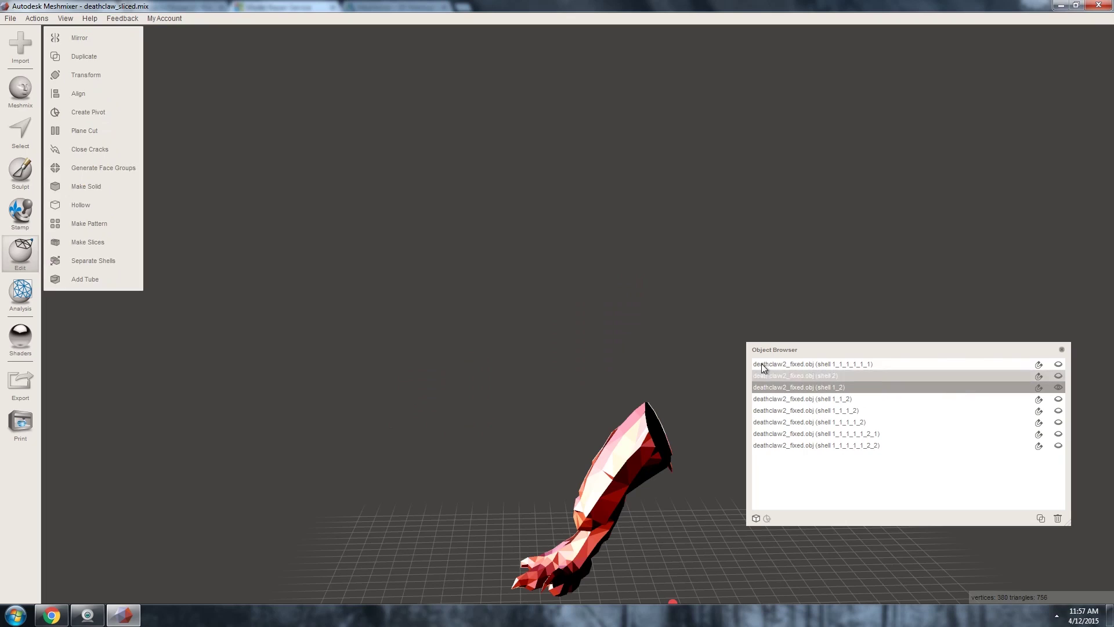
pyautogui.moveTo(470, 336)
pyautogui.mouseDown(button='right')
pyautogui.moveTo(450, 293)
pyautogui.moveTo(467, 336)
pyautogui.mouseUp(button='right')
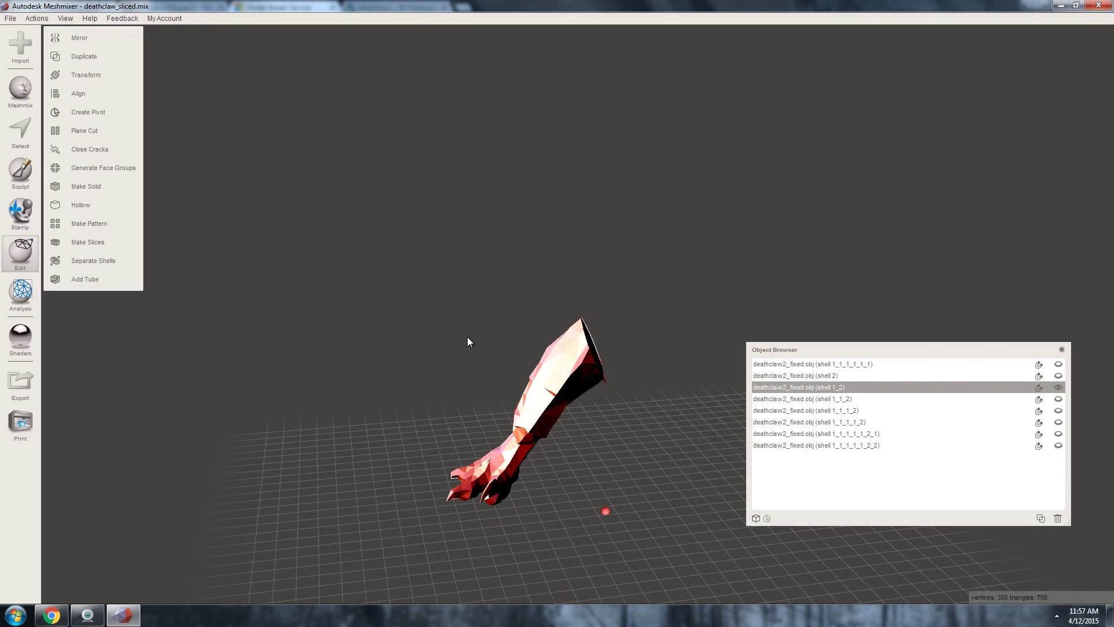